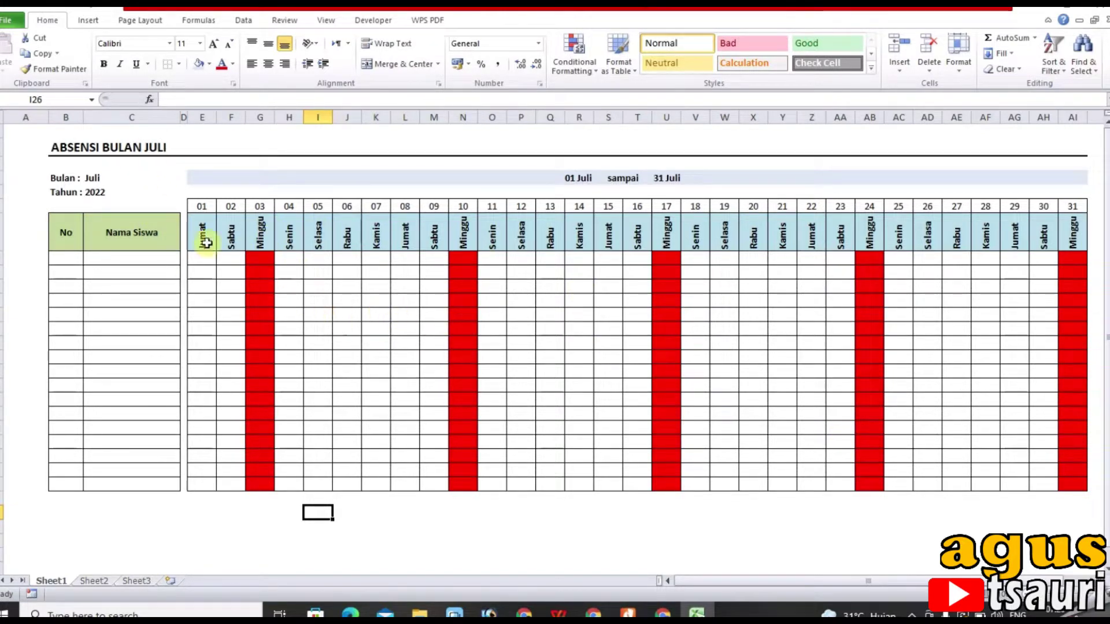
Choose Maret from the month dropdown in C4 instead of Juli.
left_click(116, 177)
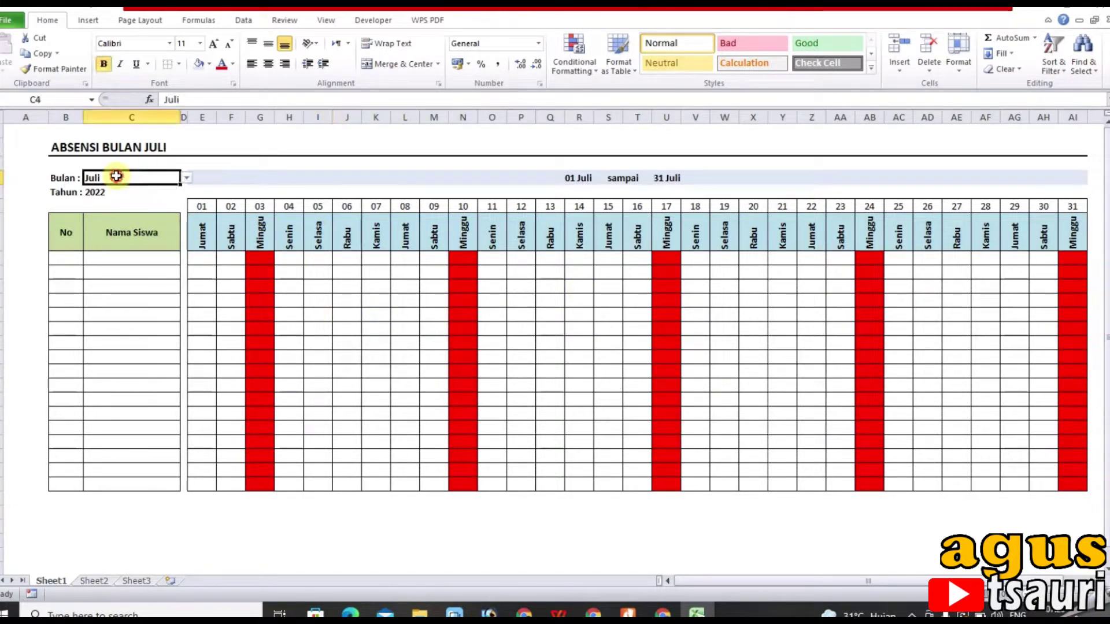
left_click(188, 180)
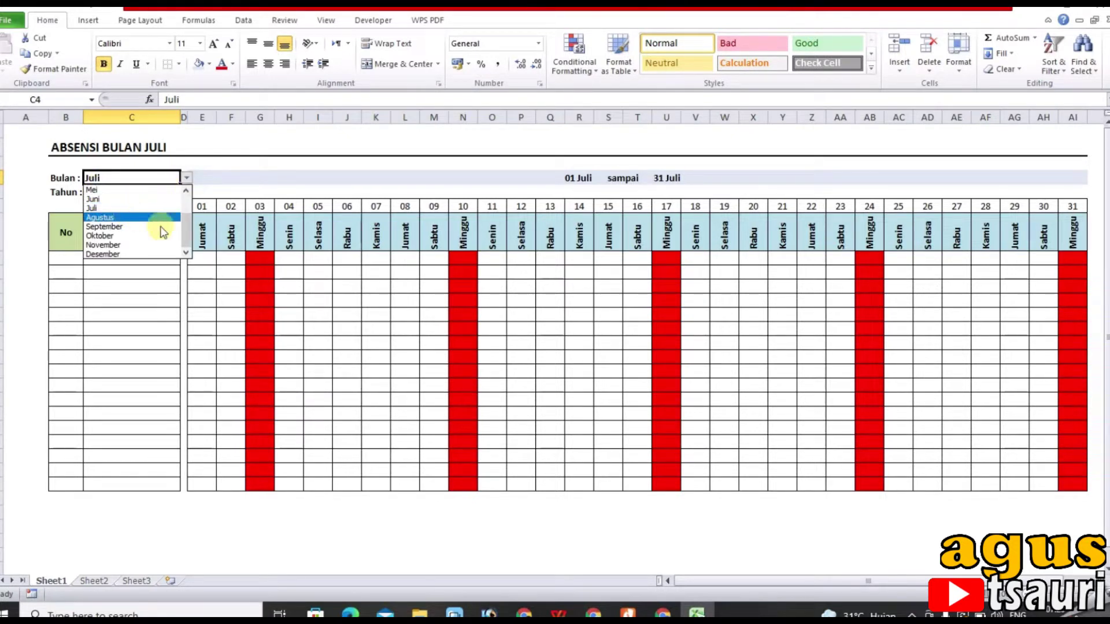
scroll(131, 213, "up", 2)
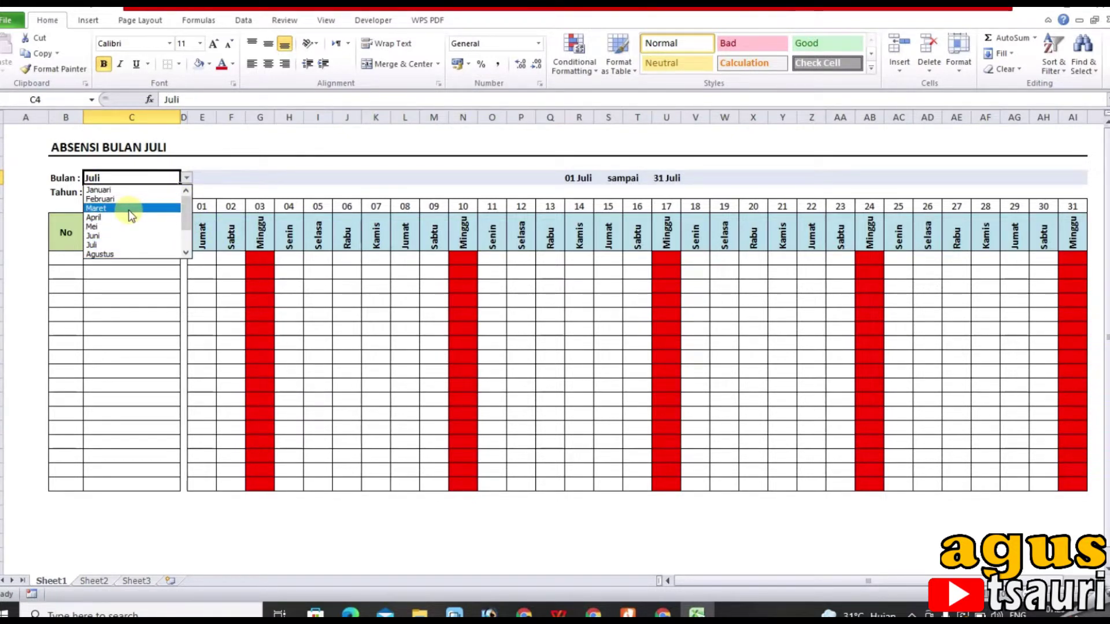
left_click(129, 209)
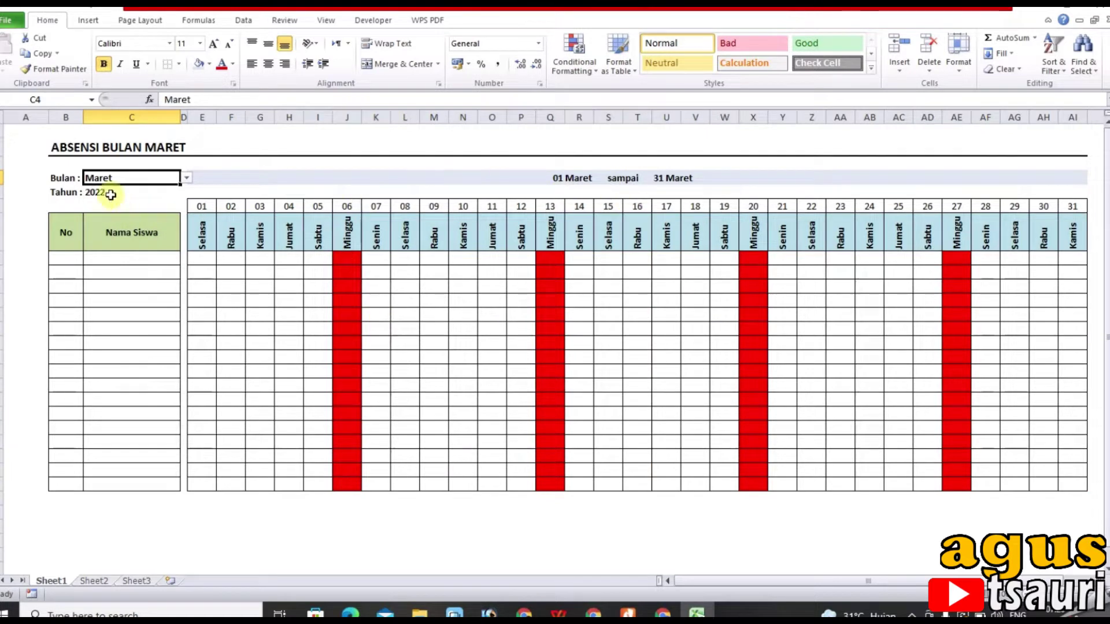
Inspect the DATEVALUE formula behind the start-date cell, then reselect the month cell.
left_click(291, 178)
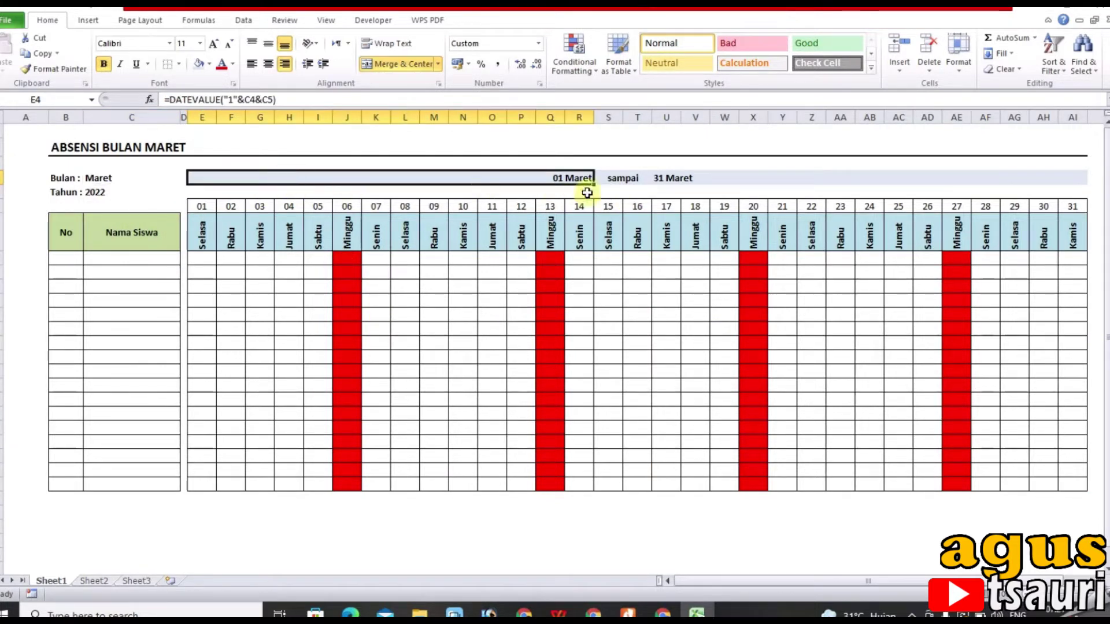
left_click(650, 163)
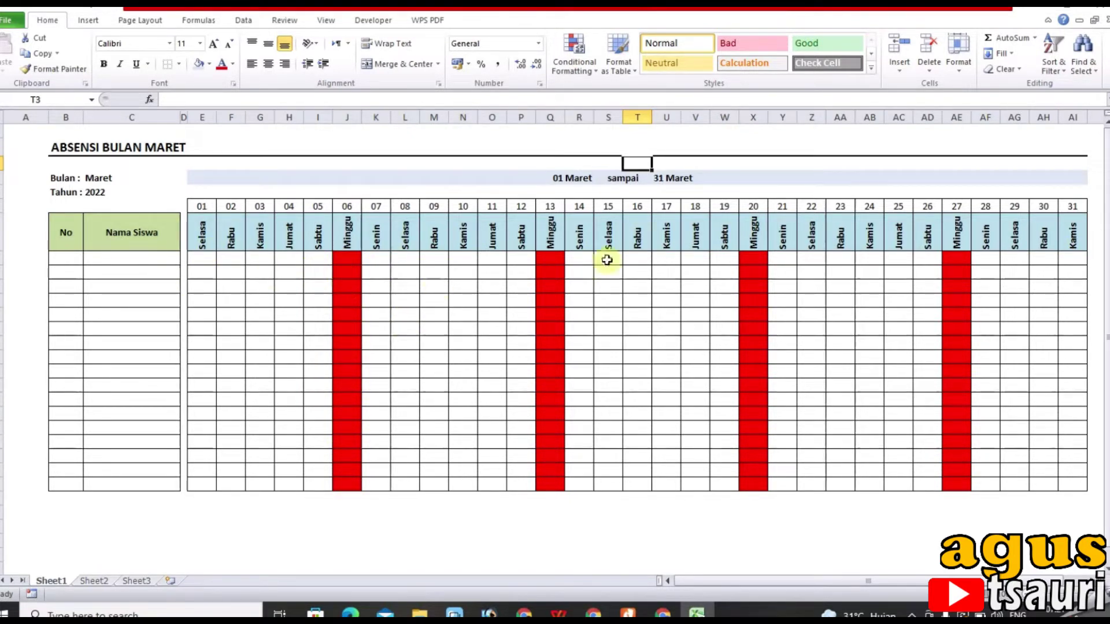
left_click(119, 181)
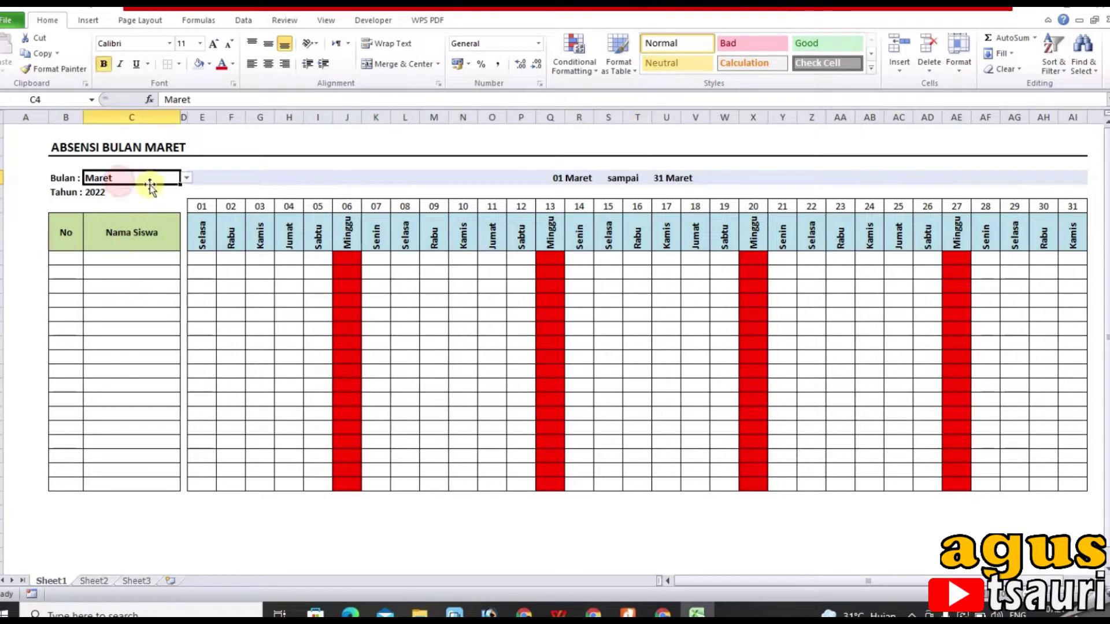
Pick April from the Bulan cell's month list.
left_click(186, 178)
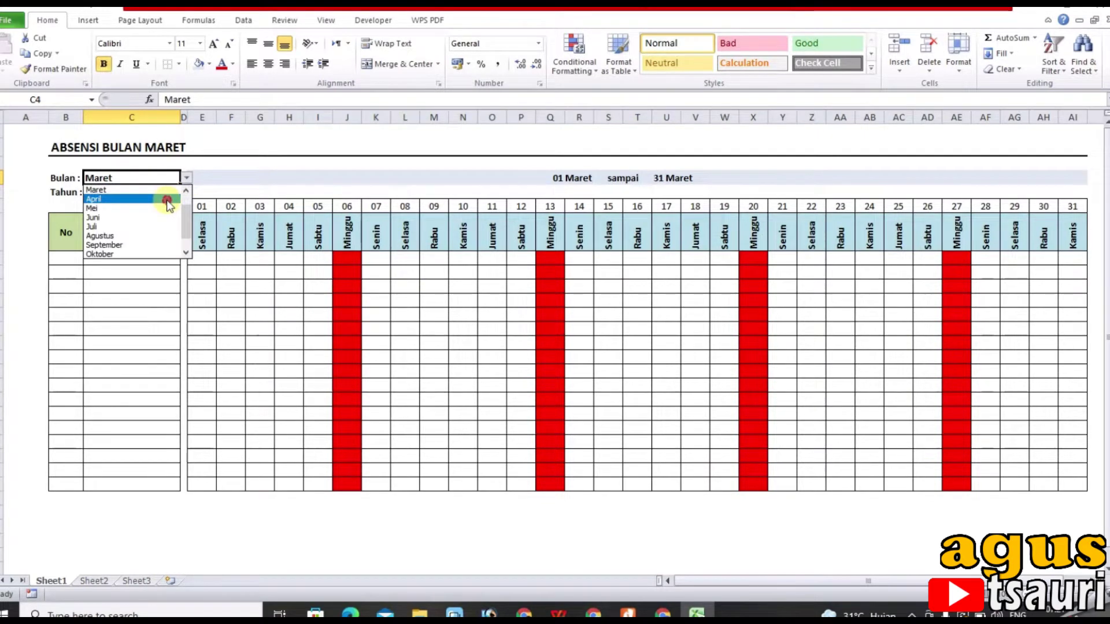
left_click(168, 199)
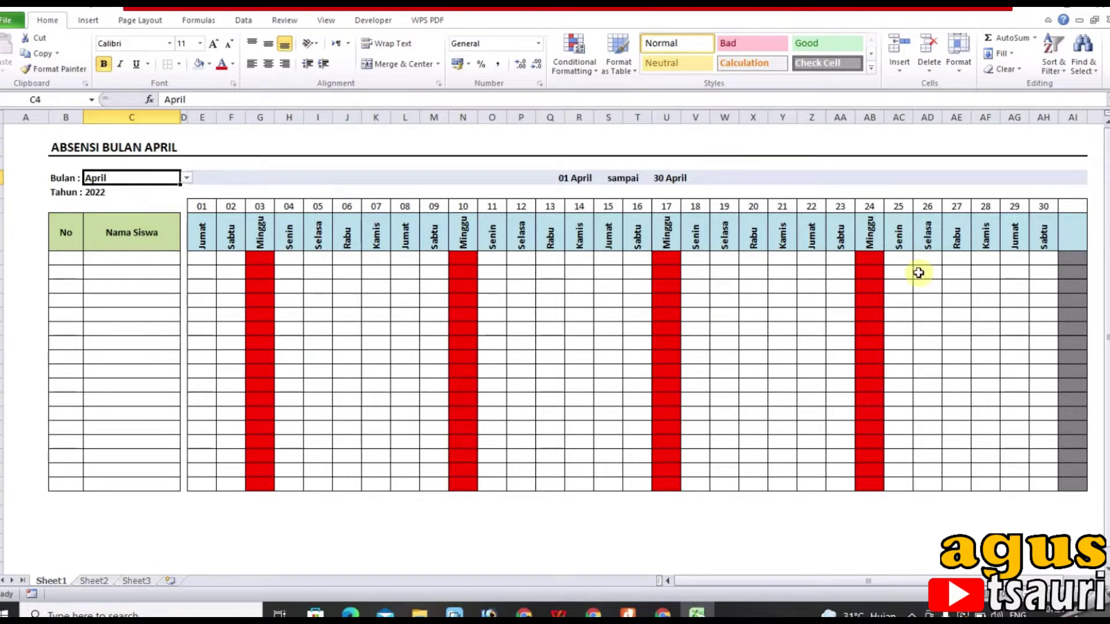
Enter H attendance in E8, F8 and F9 for the first days.
left_click(204, 260)
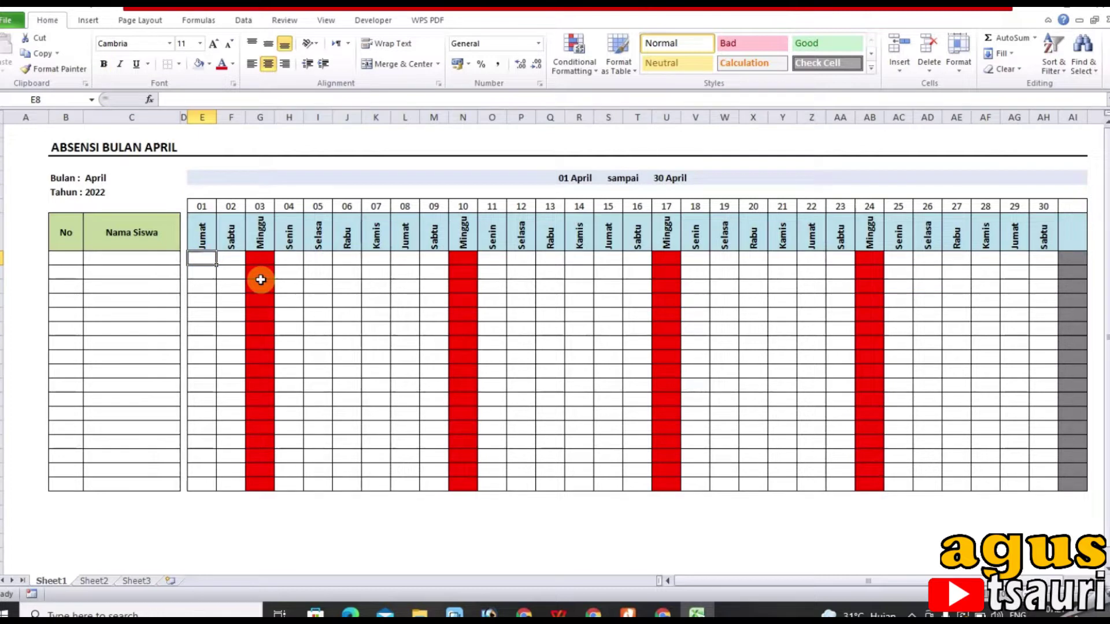
type("H")
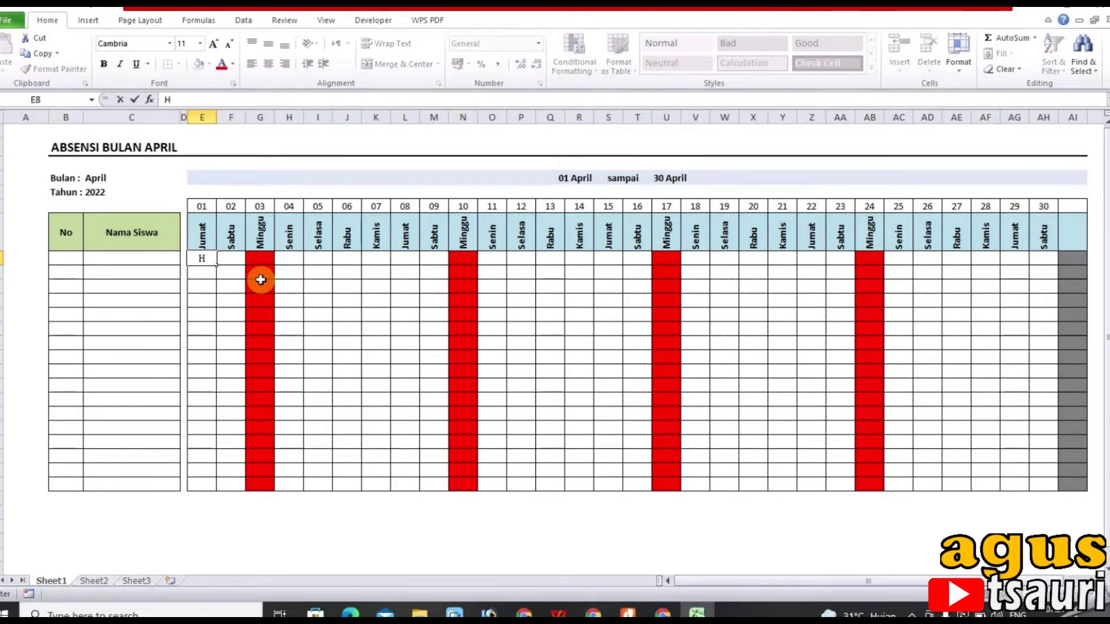
key("Tab")
type("H")
key("Return")
type("J")
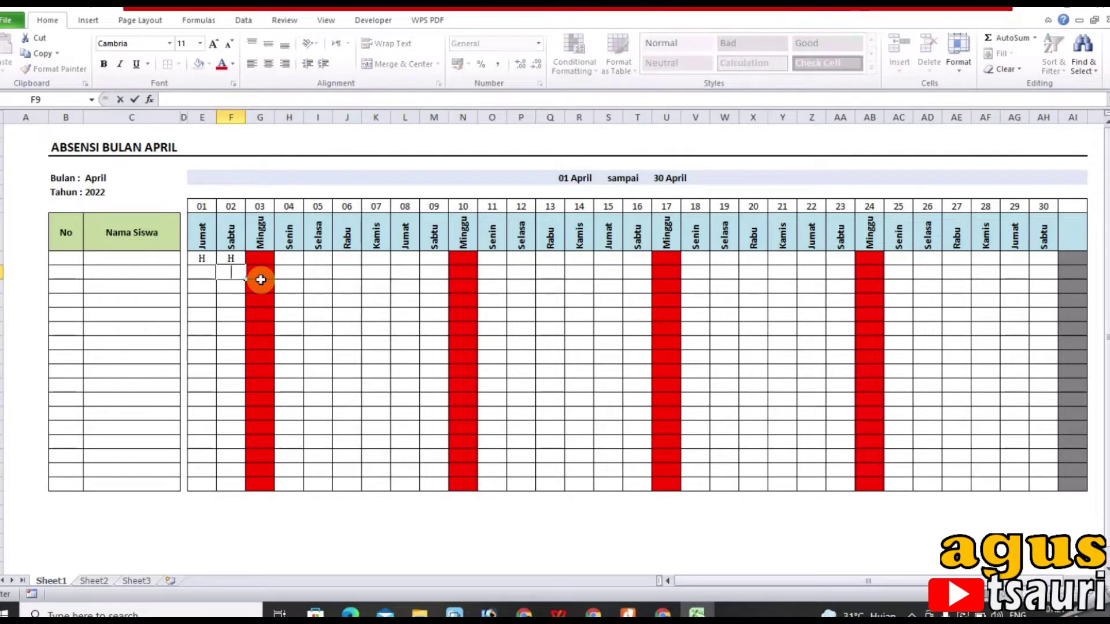
key("Return")
key("Up")
Try entering H in Sunday cell G9 and cancel the holiday validation error.
left_click(260, 280)
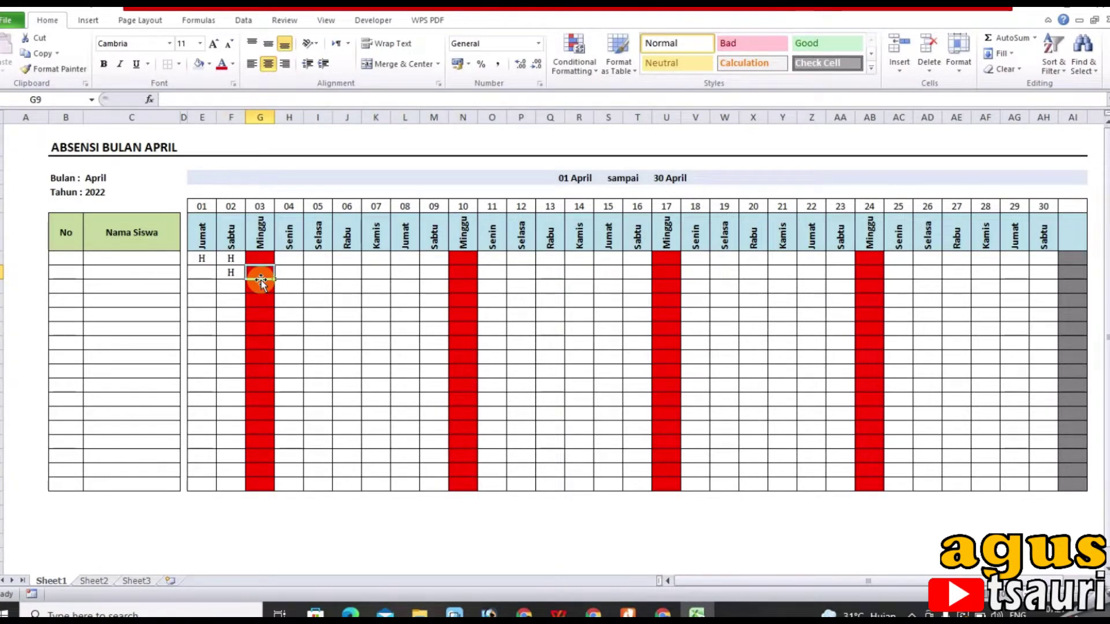
type("H")
key("Return")
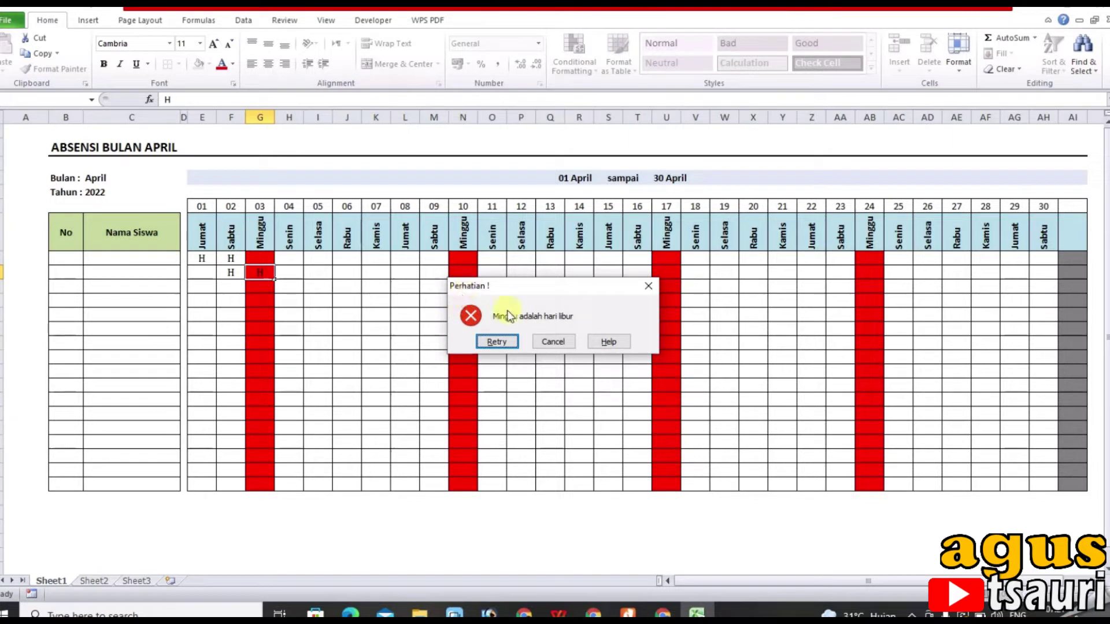
left_click(553, 342)
Enter H attendance in M12 and L13.
left_click(441, 312)
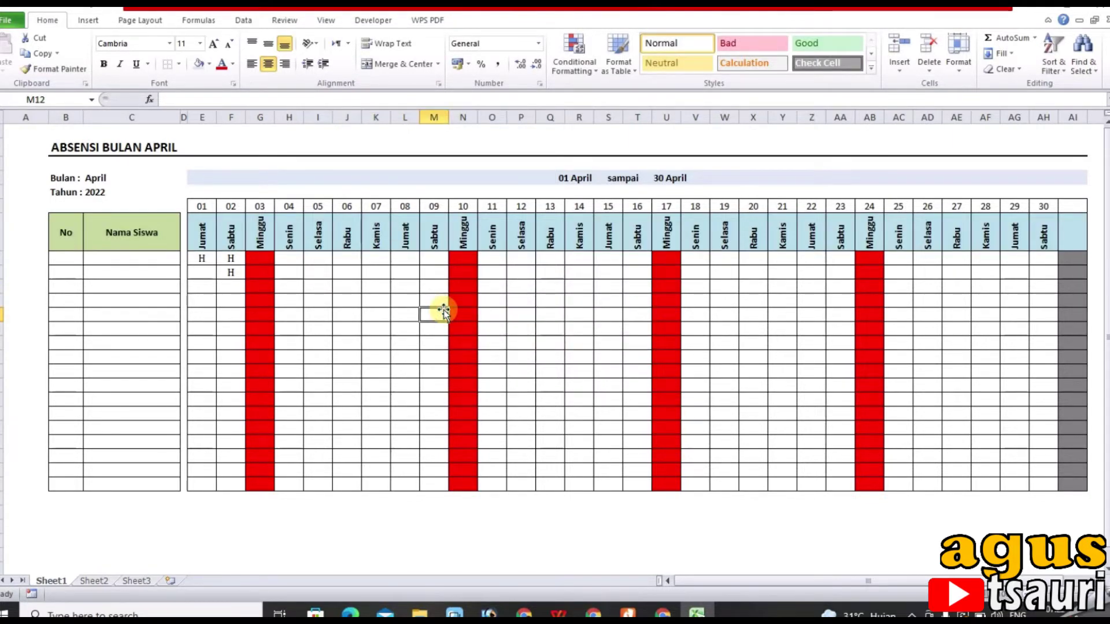
type("H")
key("Return")
key("Left")
type("H")
key("Return")
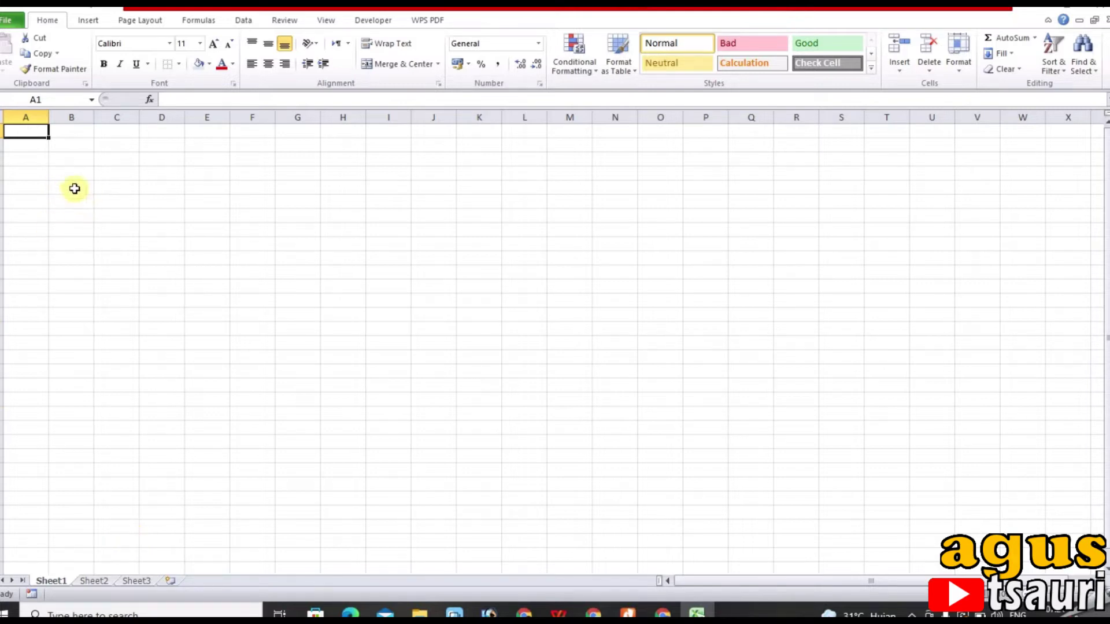
Enter ABSENSI in B2, 'Bulan :' in B4 and 'Tahun :' in B5, then go to Sheet2.
left_click(61, 161)
key("Up")
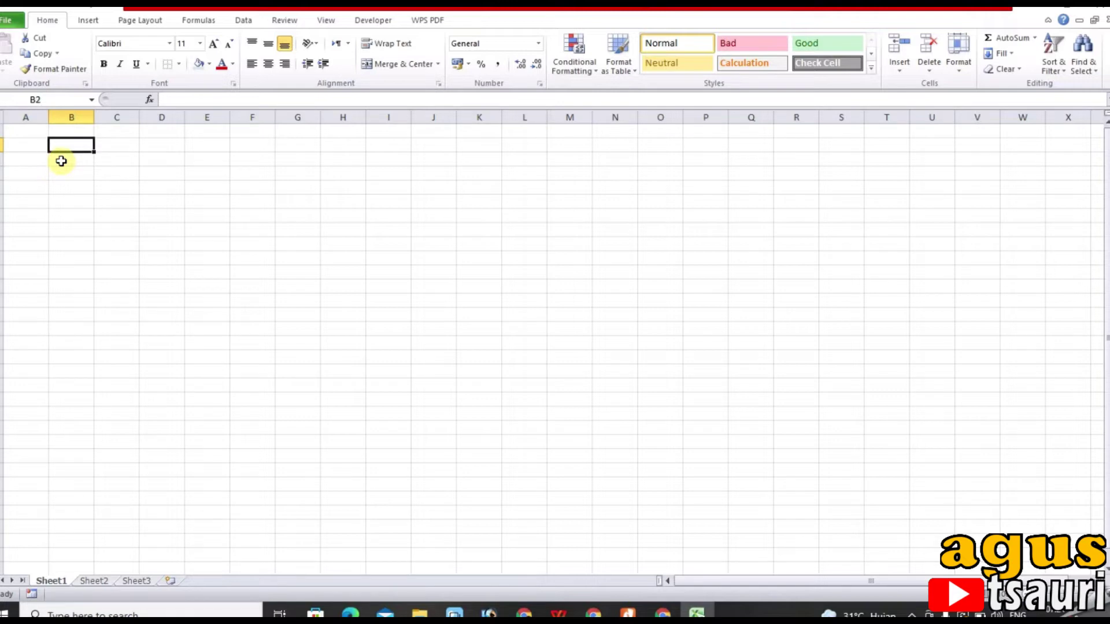
type("ABSENSI")
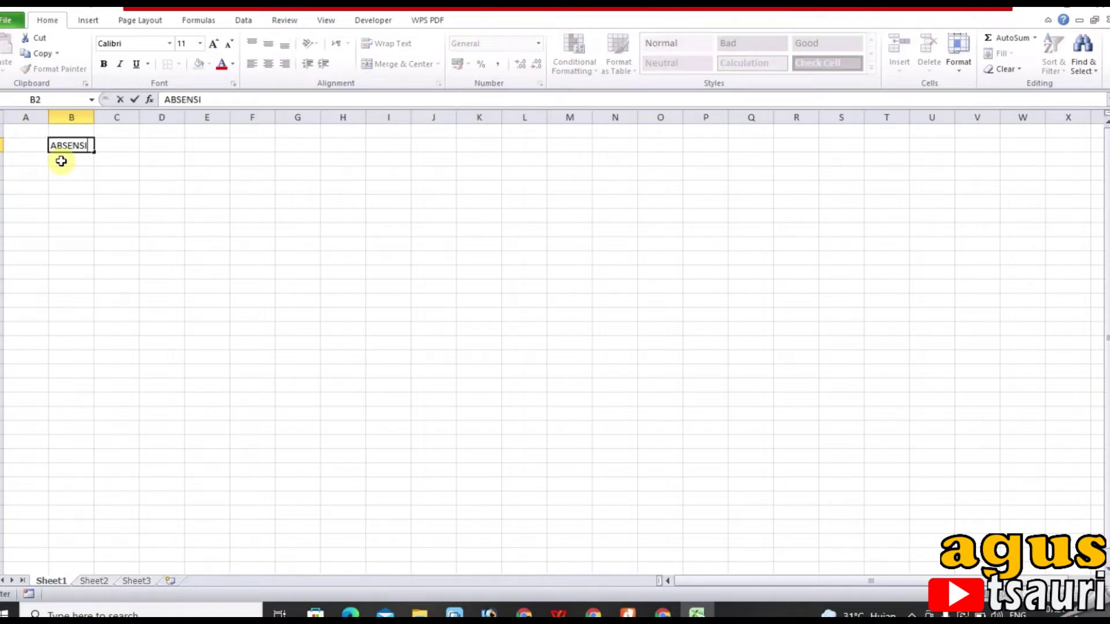
key("Return")
key("Down")
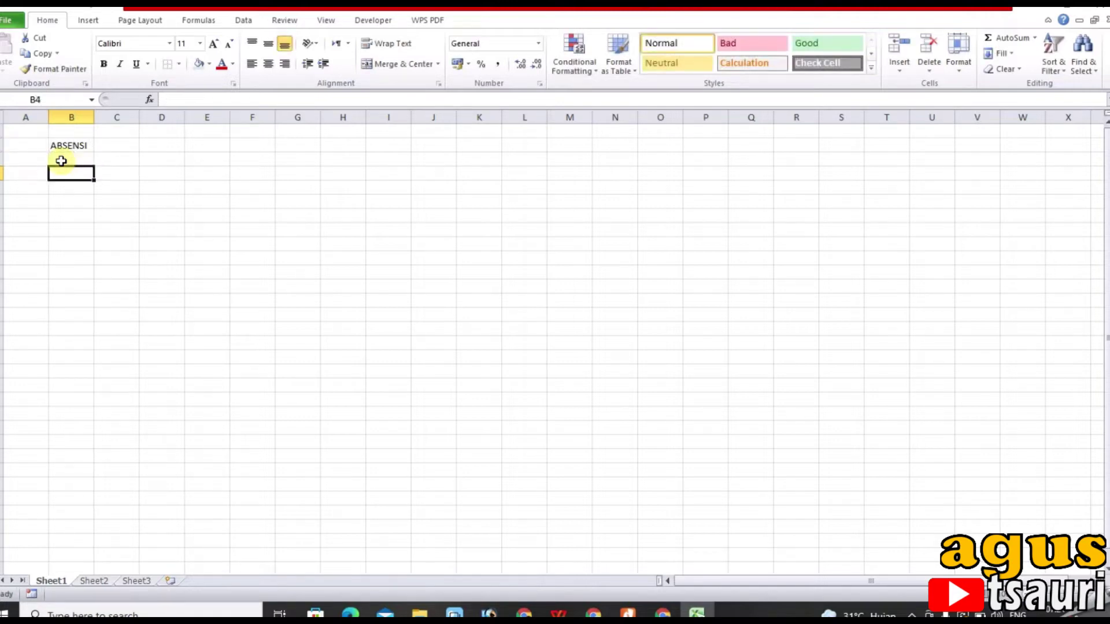
type("BU")
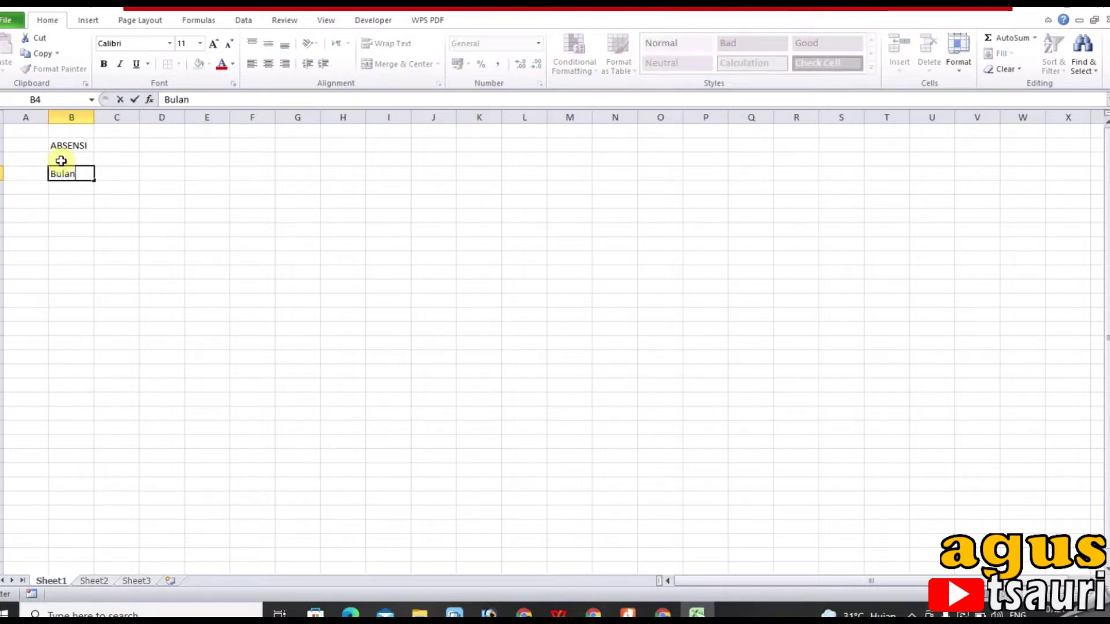
key("Return")
type("Tahun :")
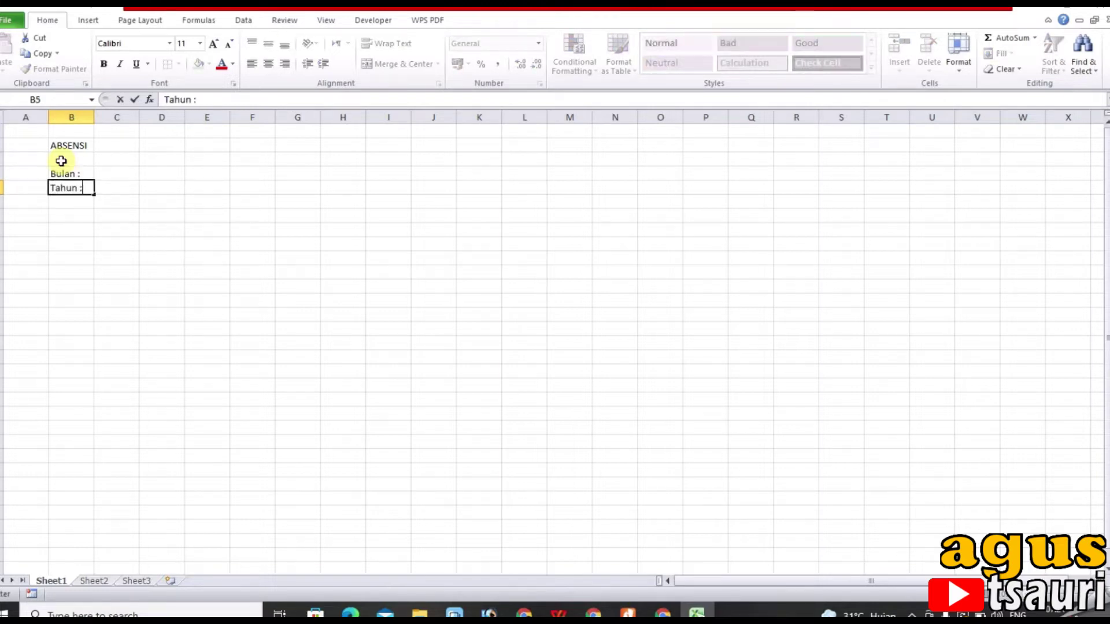
key("Return")
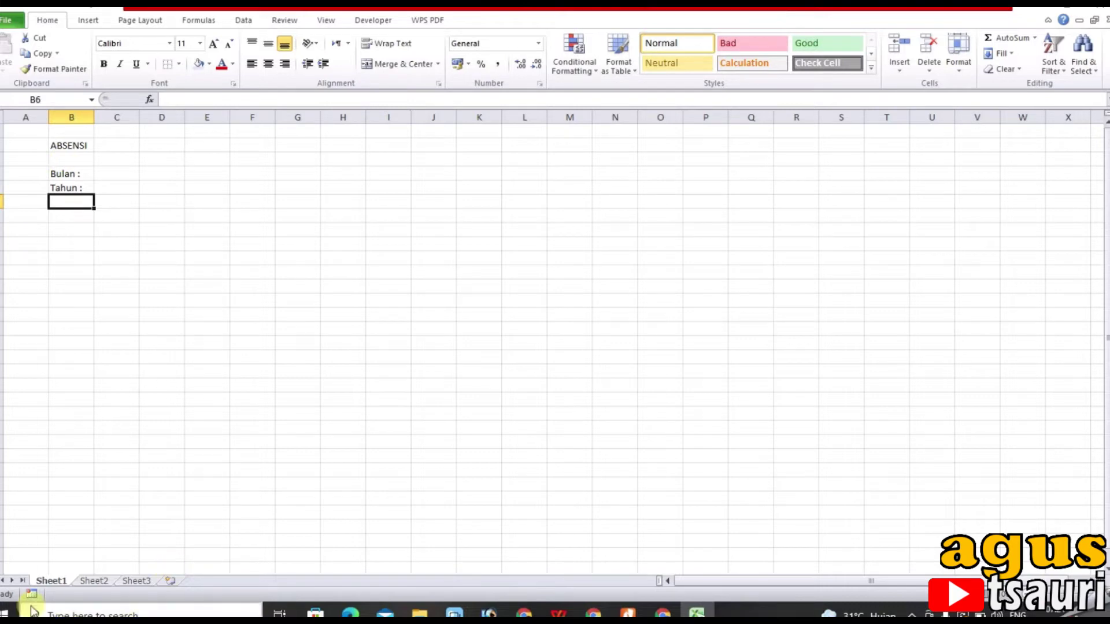
left_click(94, 581)
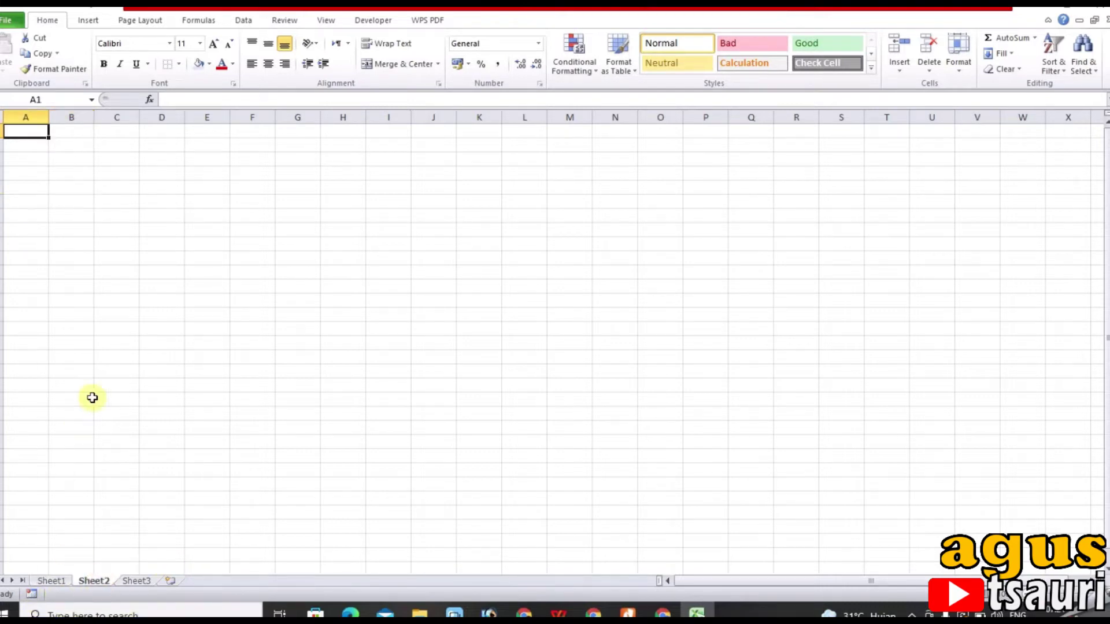
Type Januari in Sheet2's B4 and fill the series down to Desember in B15.
left_click(77, 179)
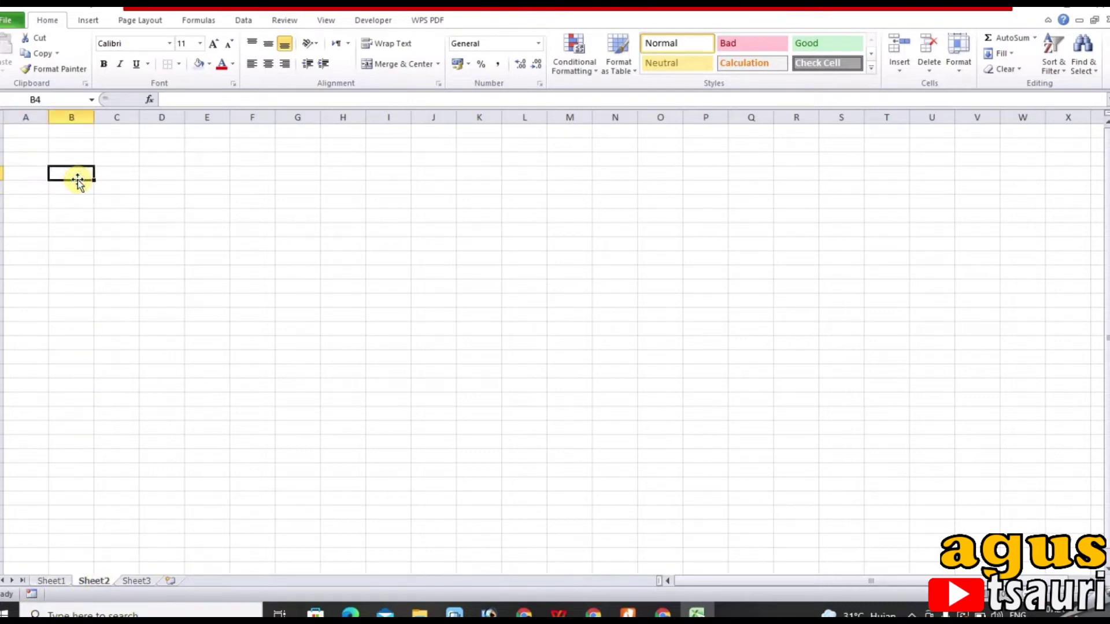
type("Januari")
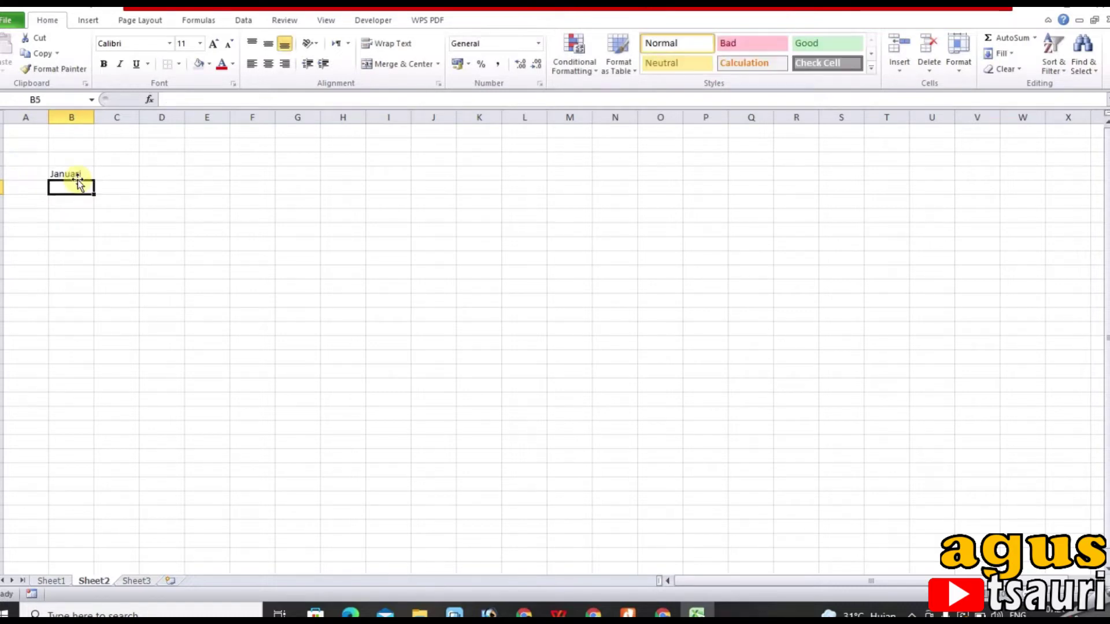
left_click(78, 173)
left_click_drag(95, 180, 102, 314)
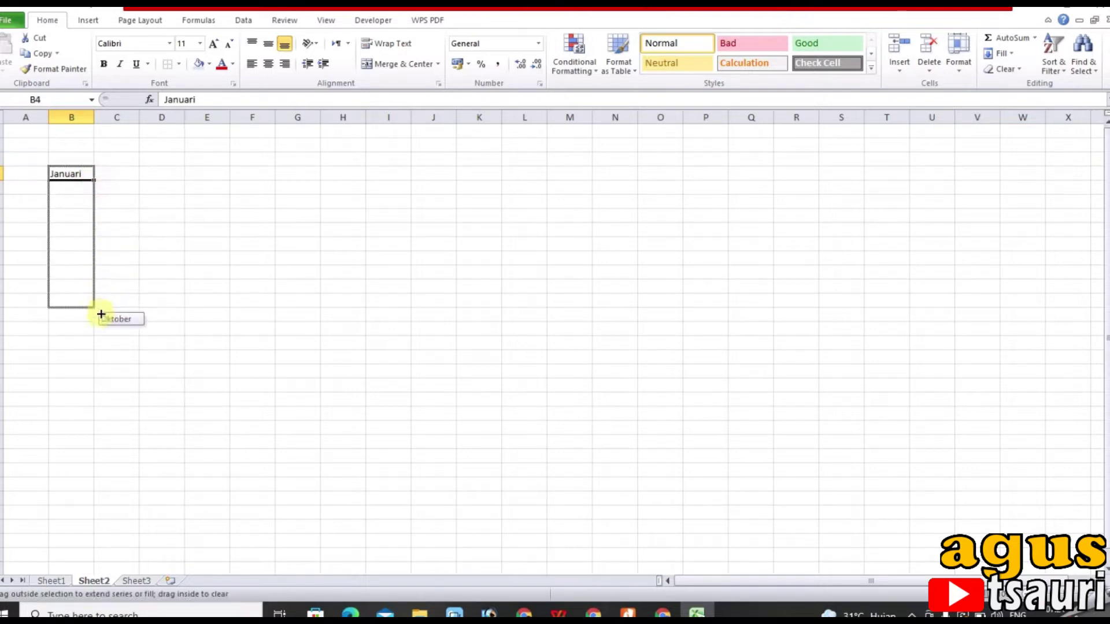
left_click_drag(101, 314, 100, 344)
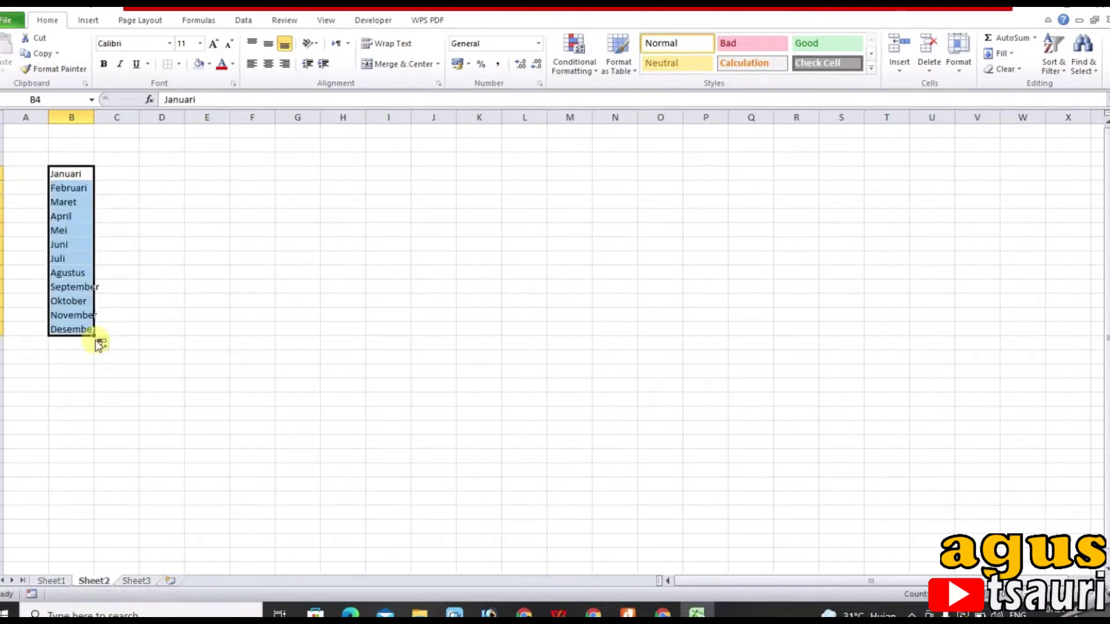
left_click(162, 215)
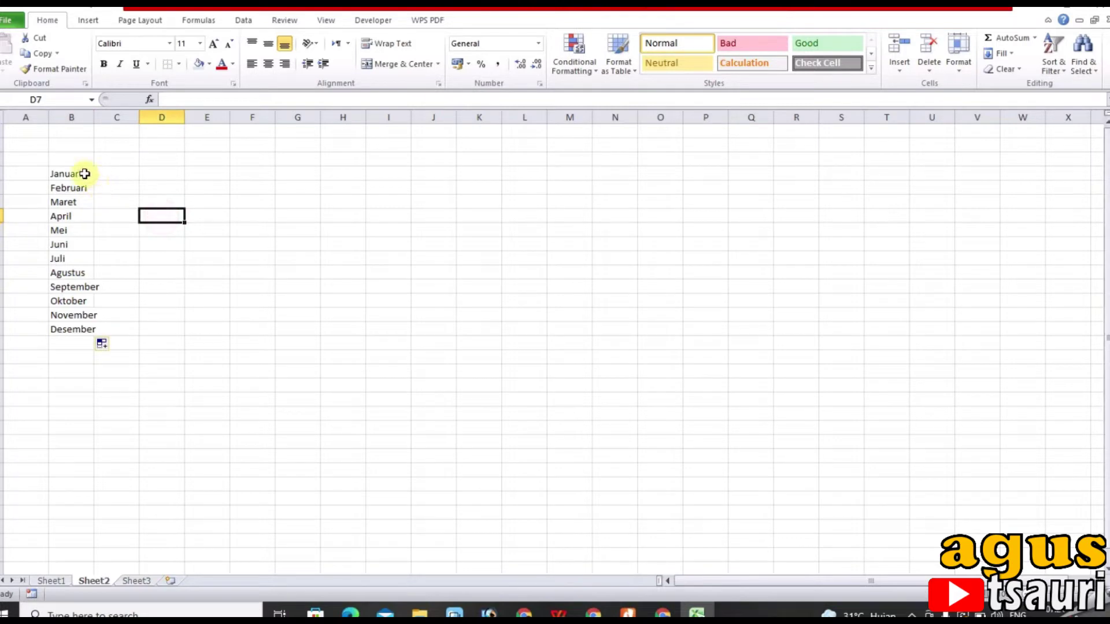
left_click(56, 582)
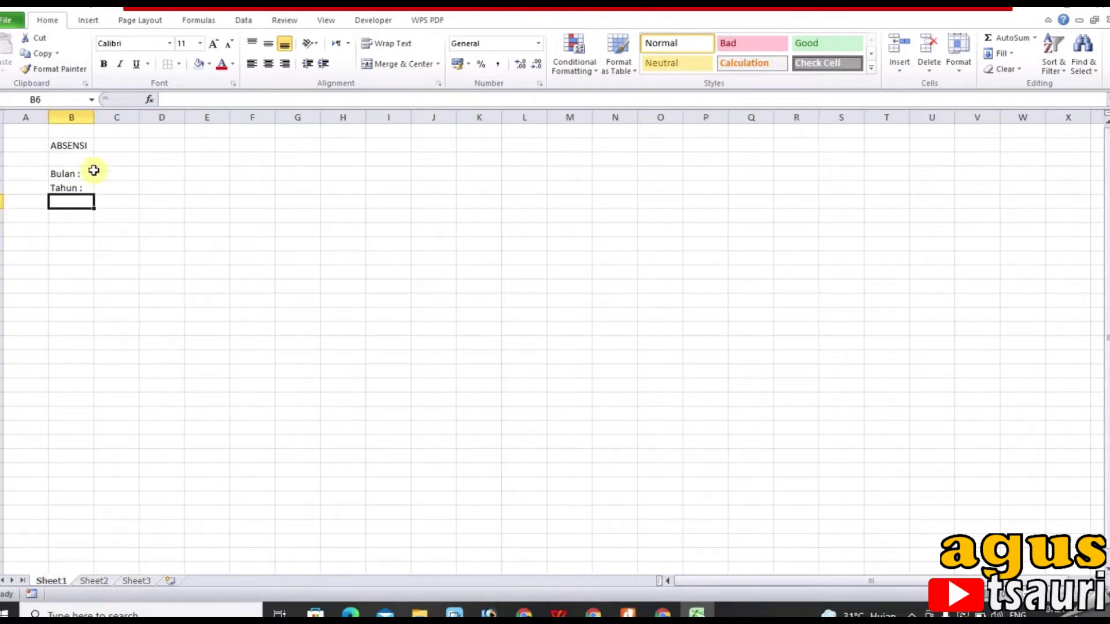
Add List data validation to C4 with source =Sheet2!$B$4:$B$15.
left_click(113, 174)
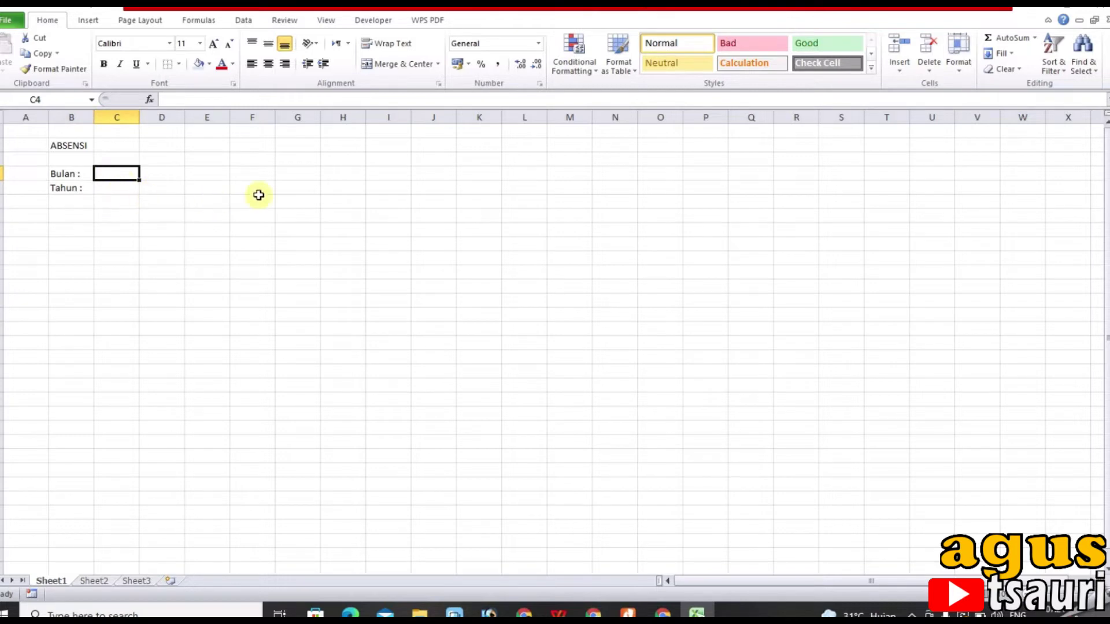
left_click(244, 20)
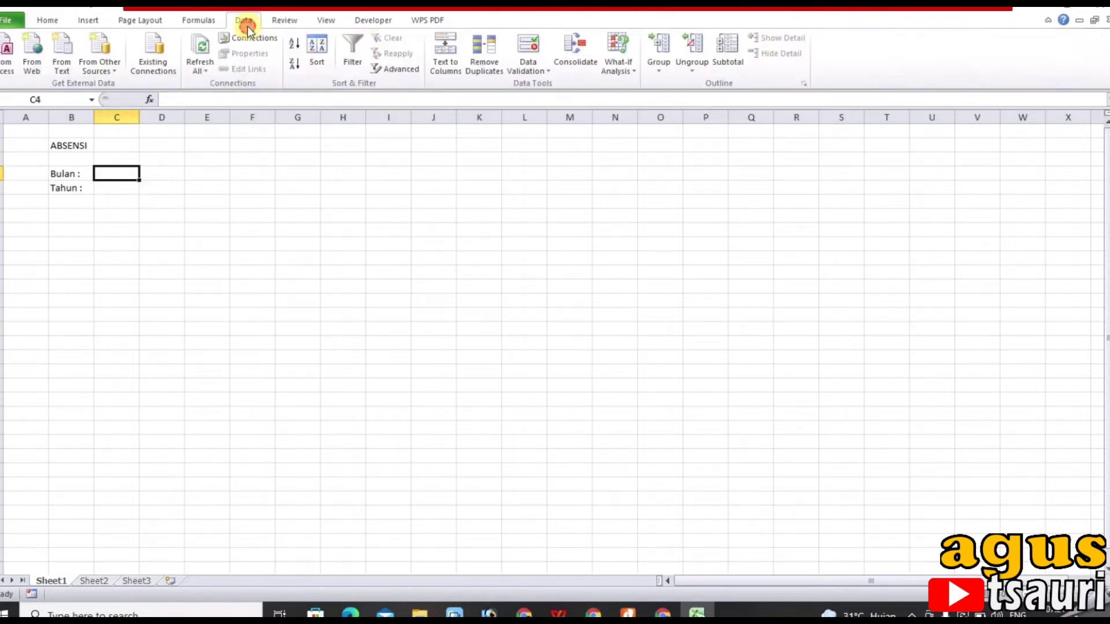
left_click(543, 68)
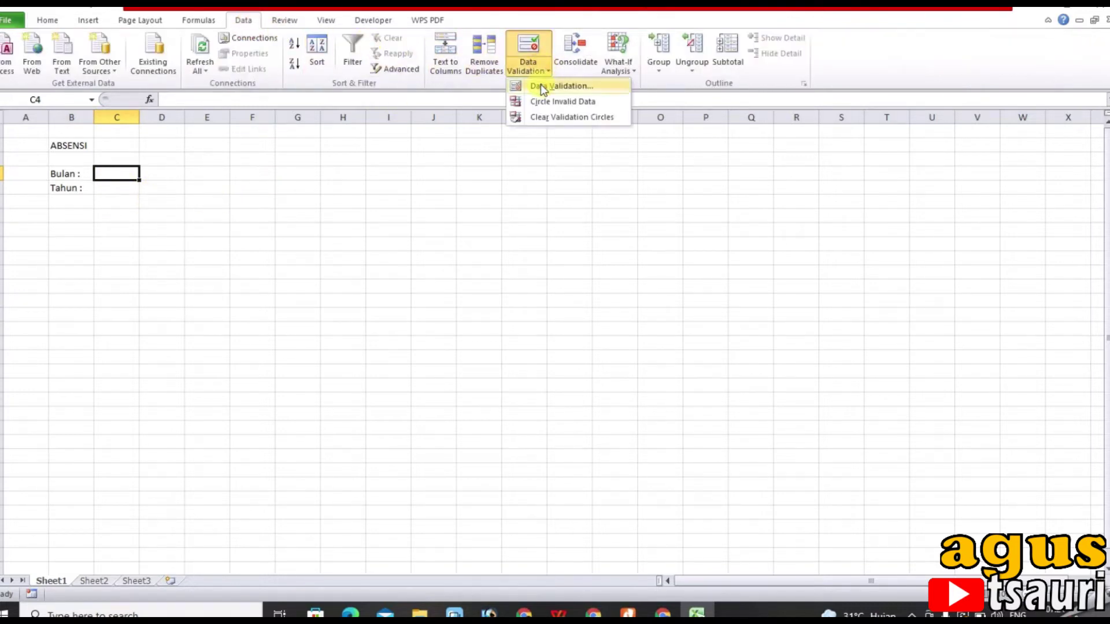
left_click(544, 86)
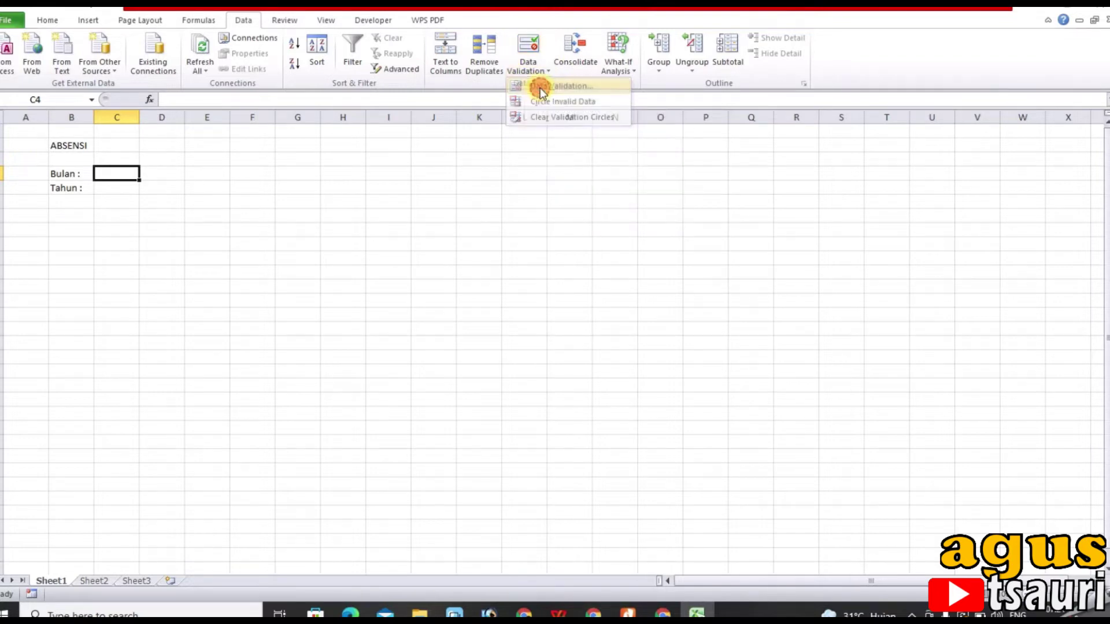
left_click(579, 213)
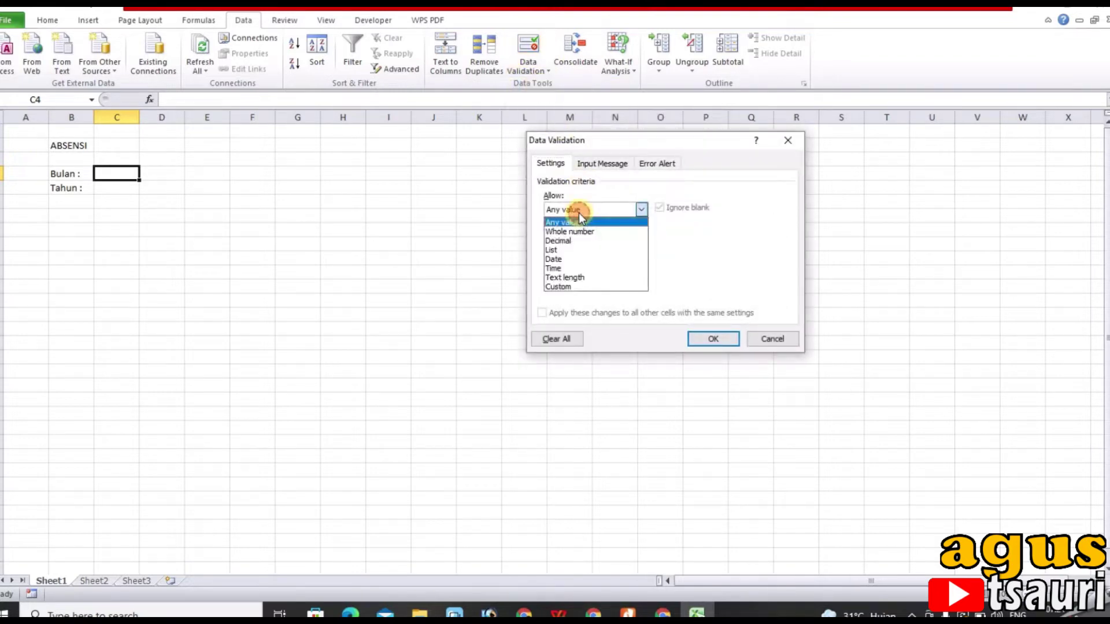
left_click(554, 250)
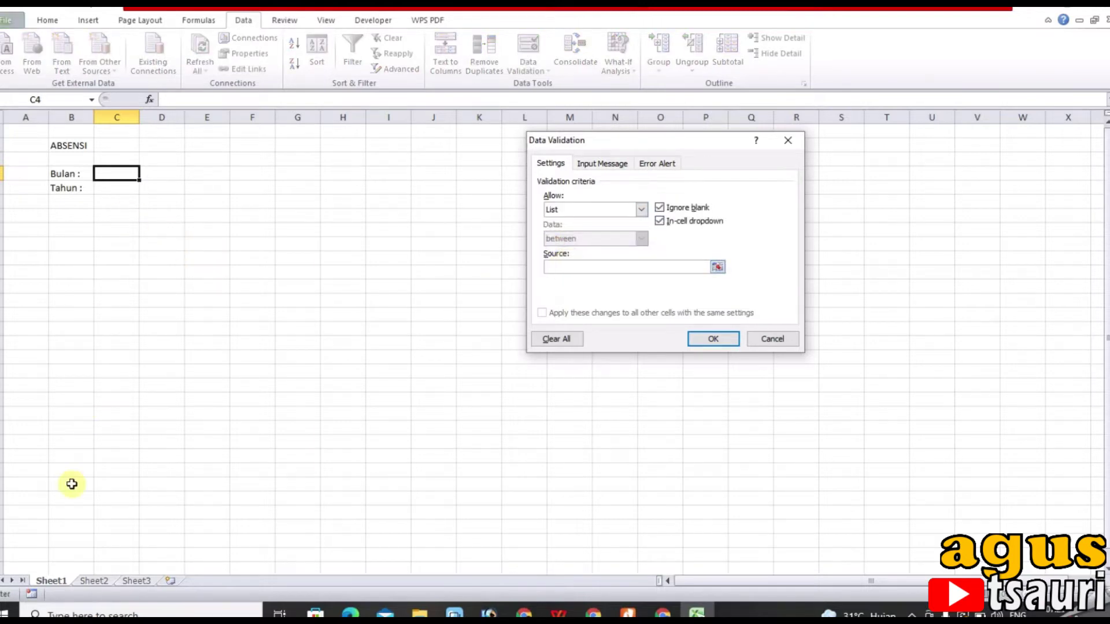
left_click(93, 580)
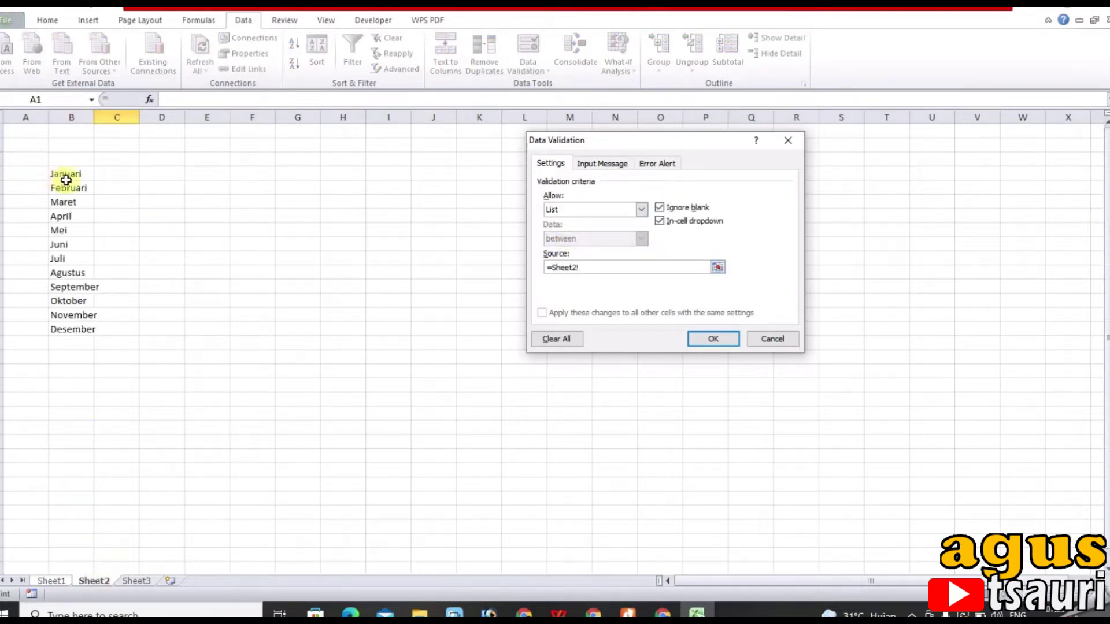
left_click_drag(66, 176, 78, 330)
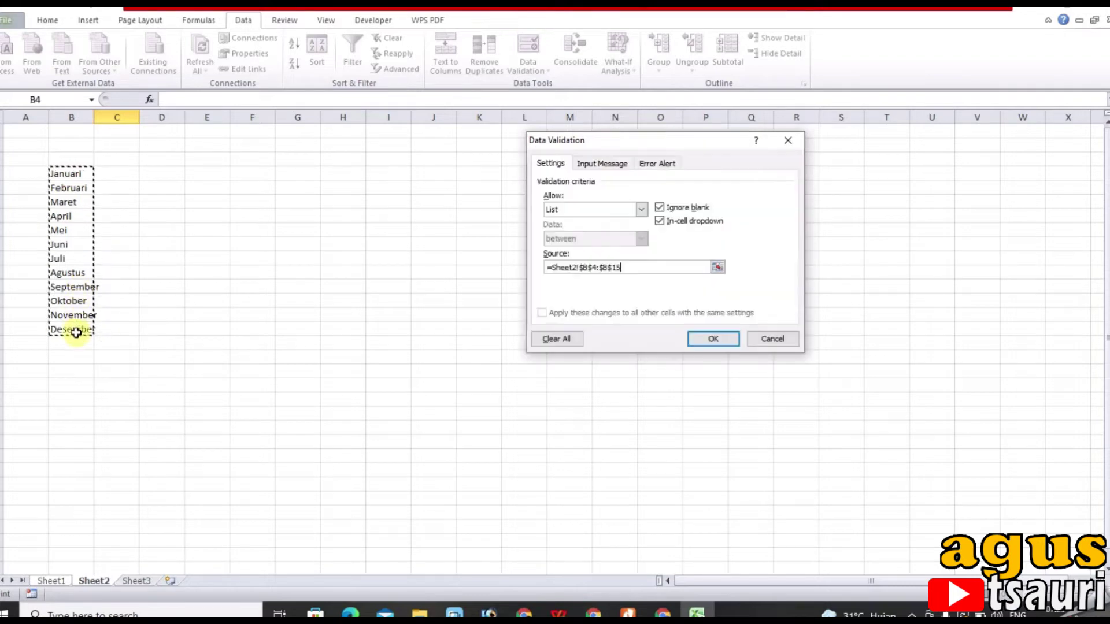
left_click(716, 338)
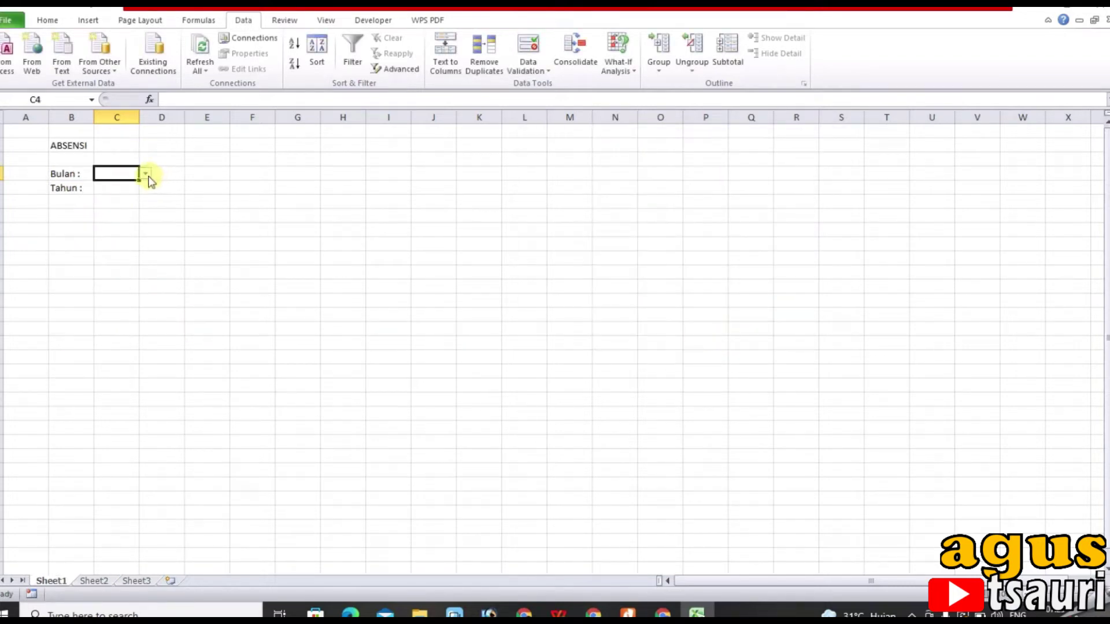
Test C4's new month dropdown, then select the year cell C5.
left_click(146, 175)
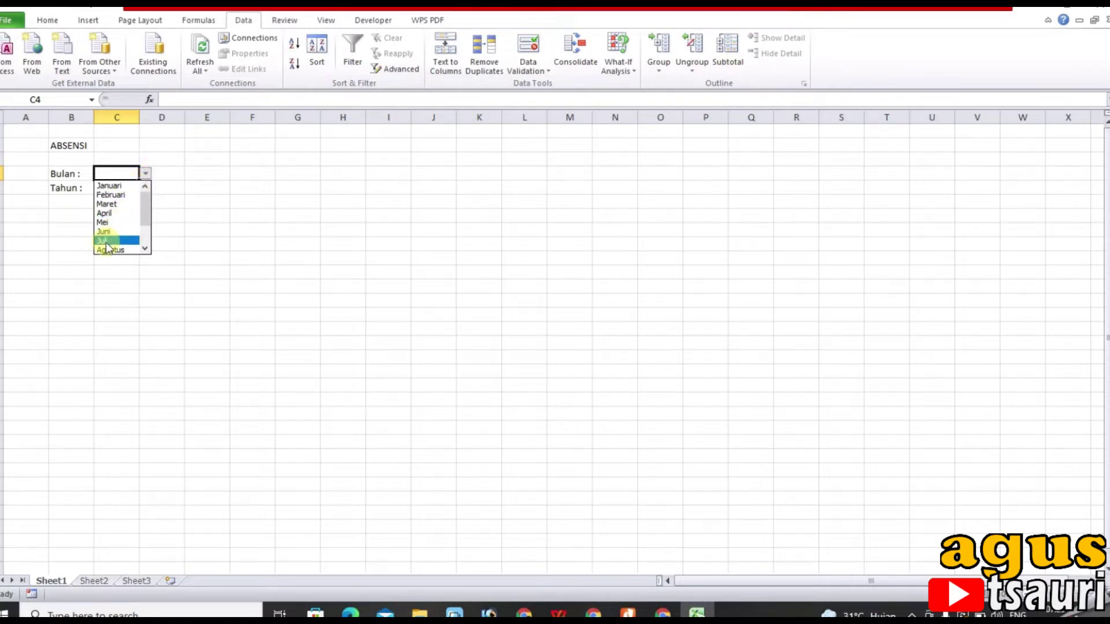
left_click(211, 174)
left_click(124, 193)
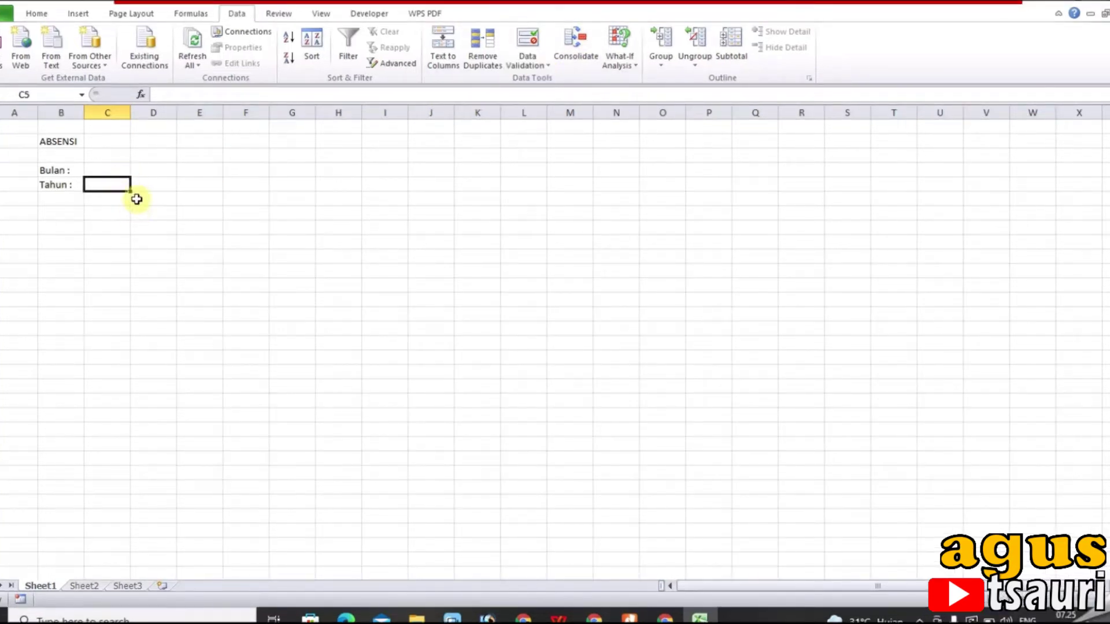
Add List data validation to C5 with source 2022;2023;2024.
left_click(528, 64)
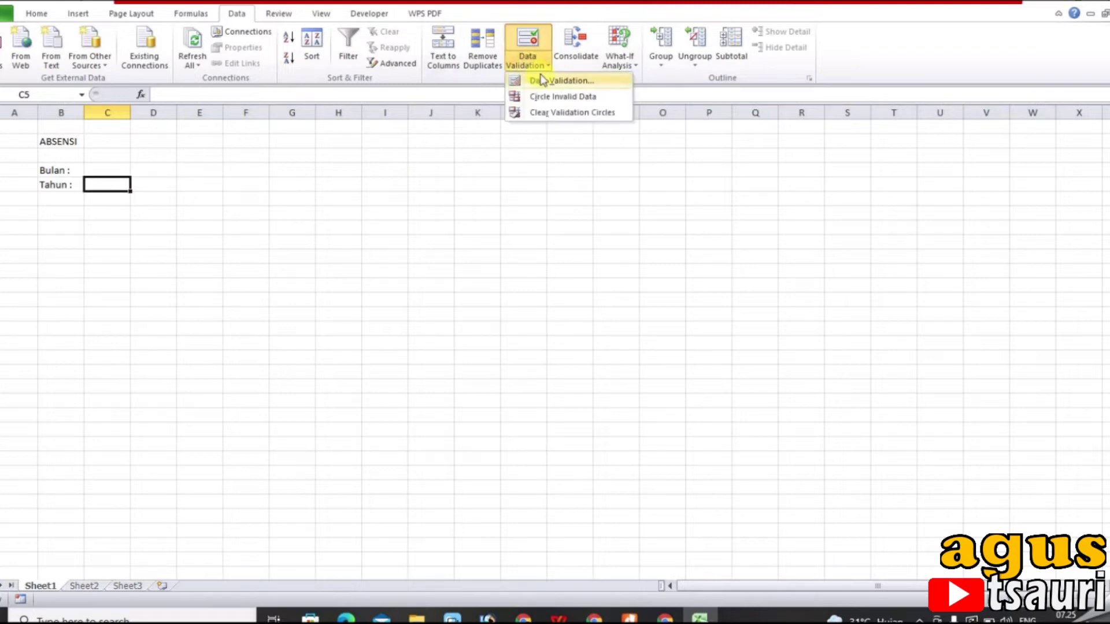
left_click(542, 80)
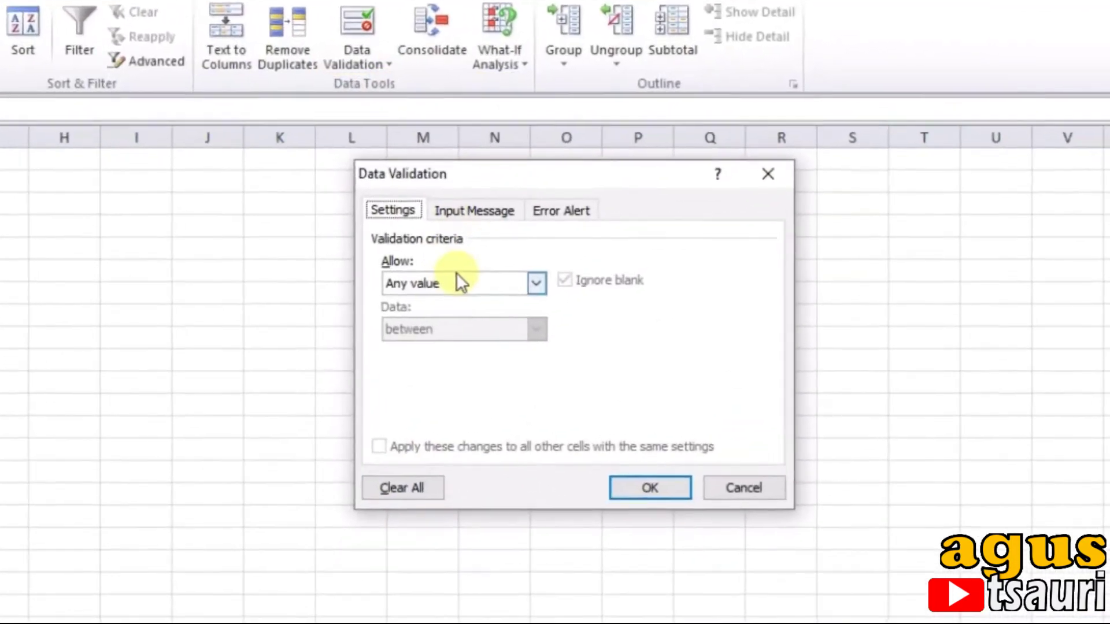
left_click(492, 263)
left_click(410, 352)
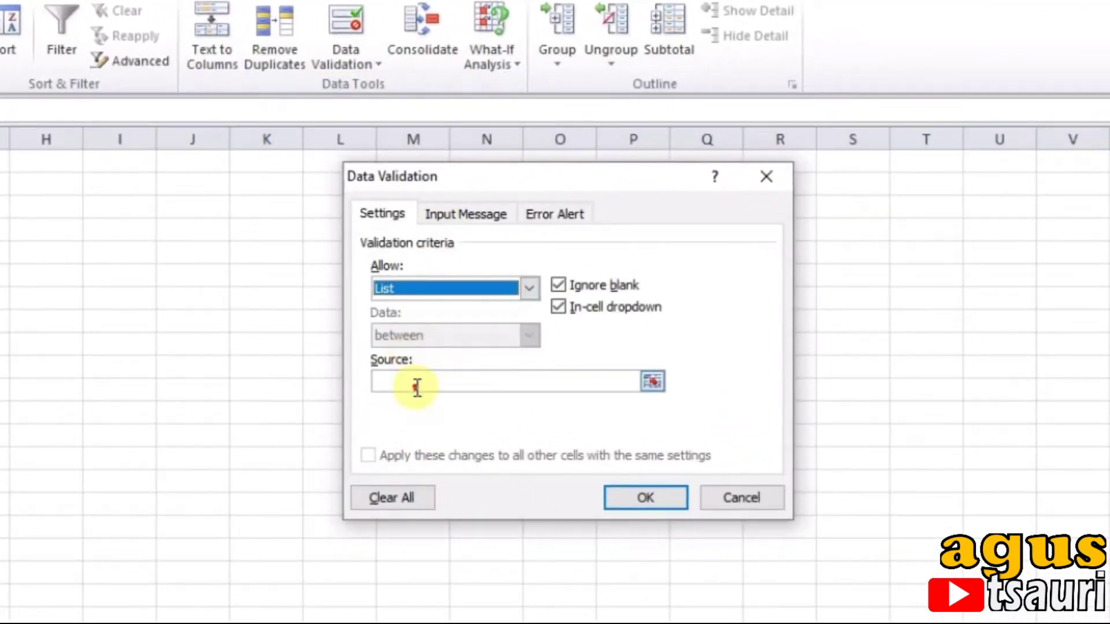
left_click(416, 383)
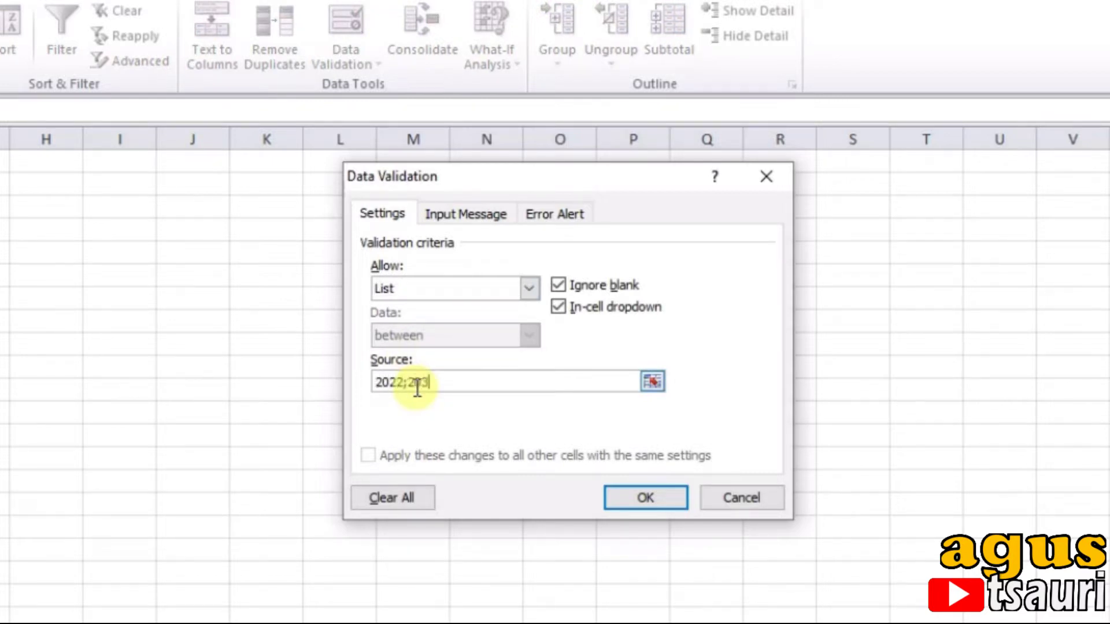
type("2022;20")
type("23;2")
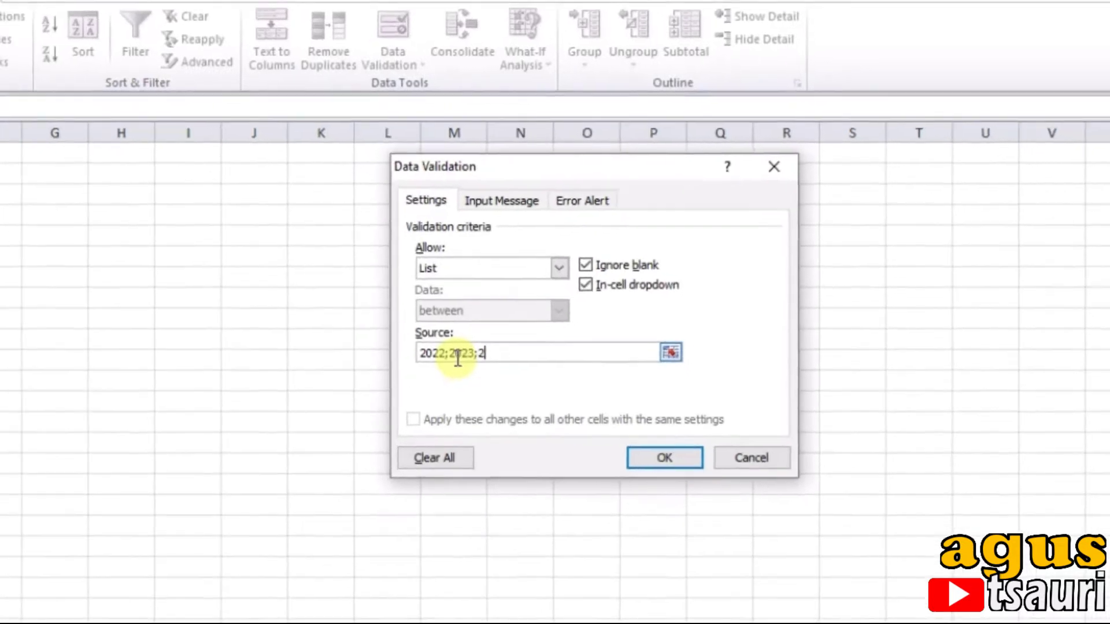
type("0")
type("2")
type("4")
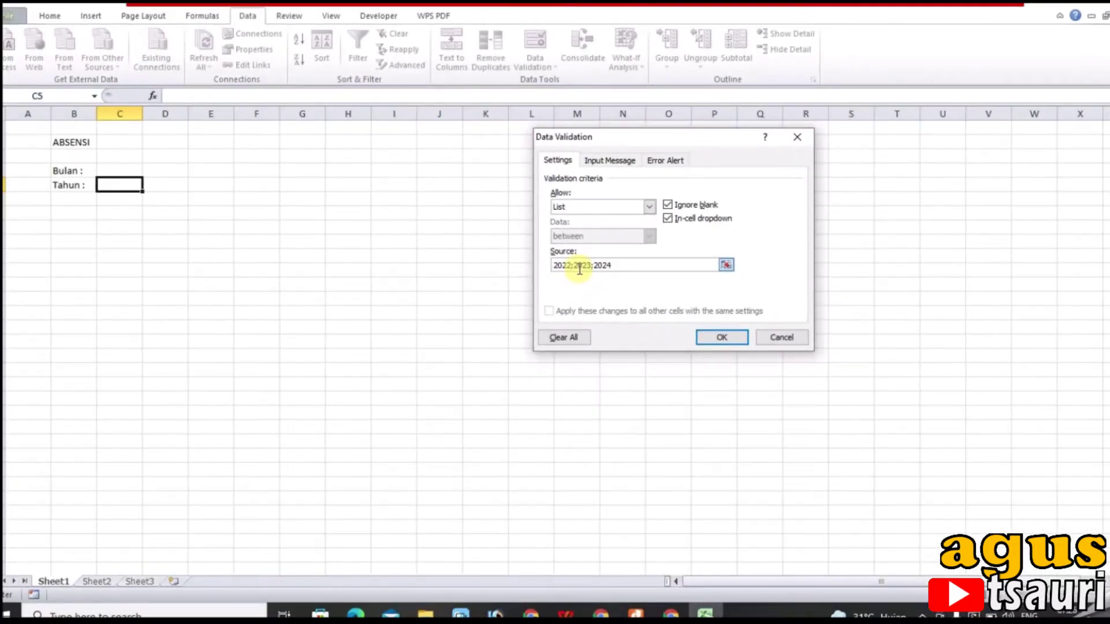
left_click(730, 339)
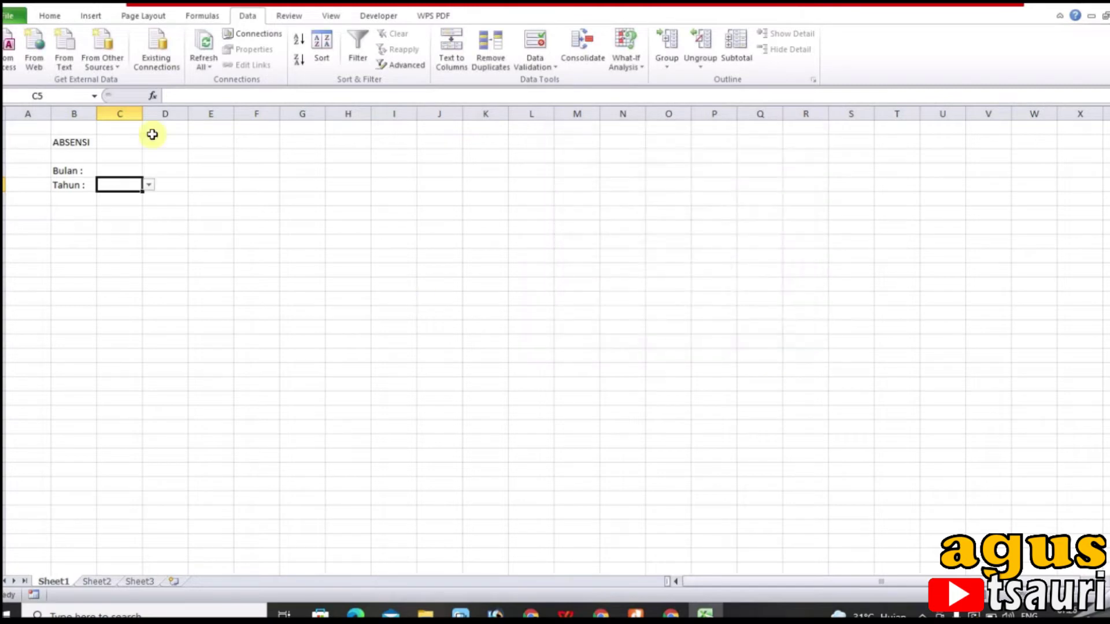
Test C5's year dropdown, then select cell B7.
left_click(149, 186)
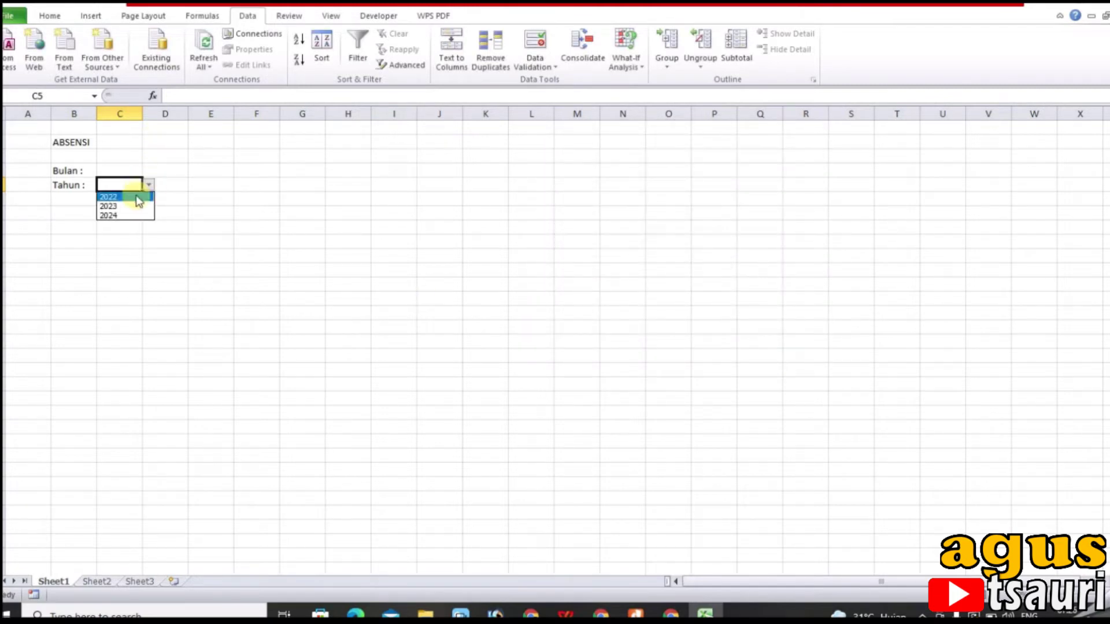
left_click(134, 252)
left_click(56, 215)
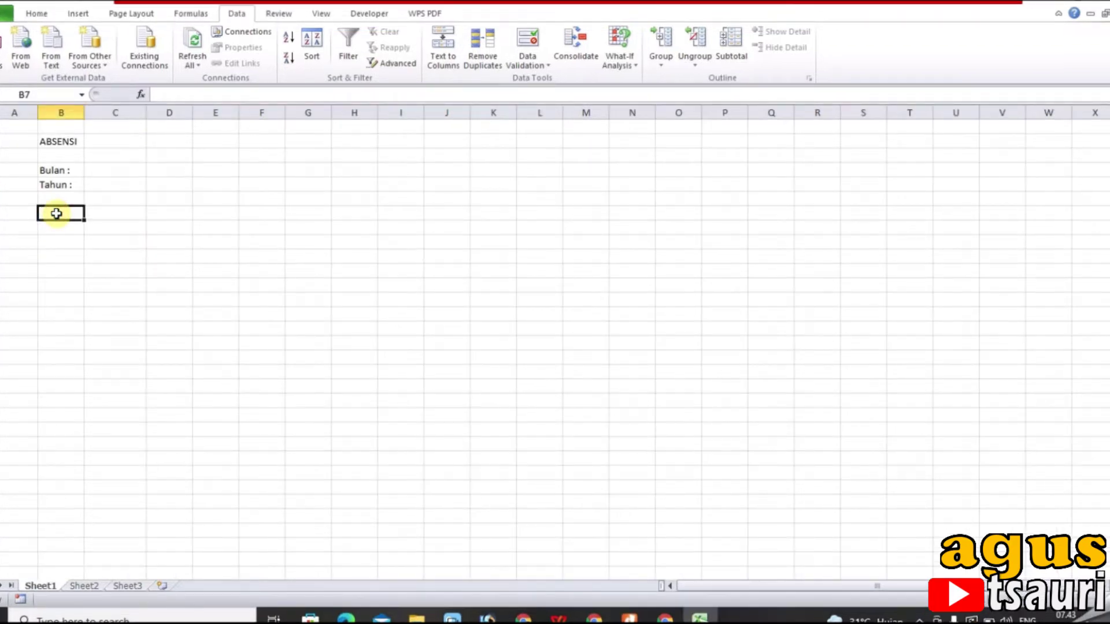
Add the headers No in B7 and Nama in C7.
type("No")
key("Return")
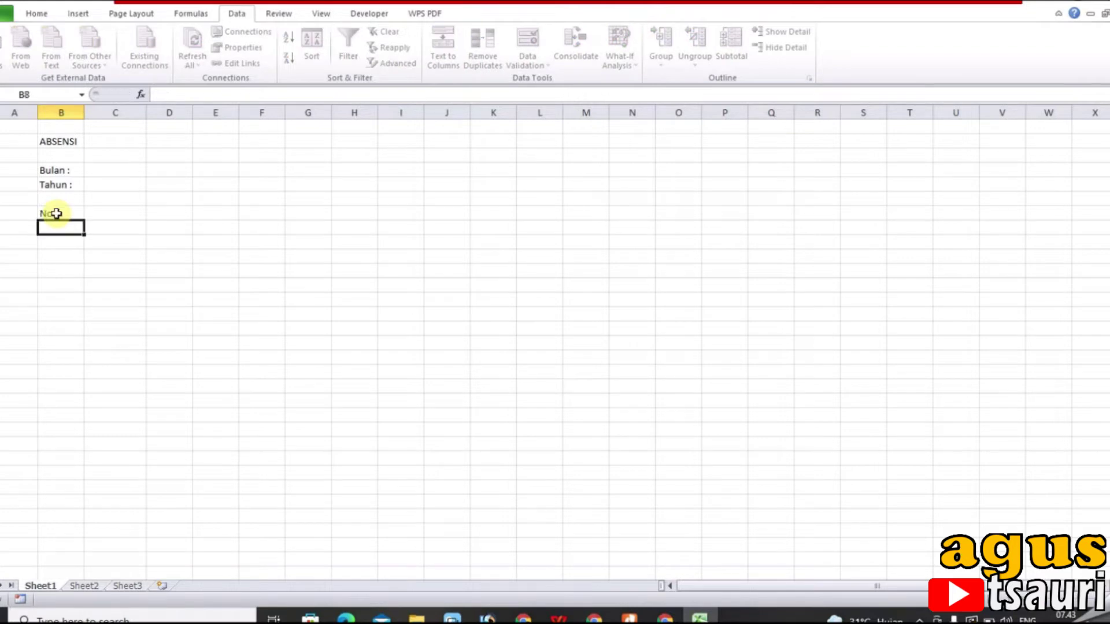
left_click(56, 214)
key("Tab")
type("N")
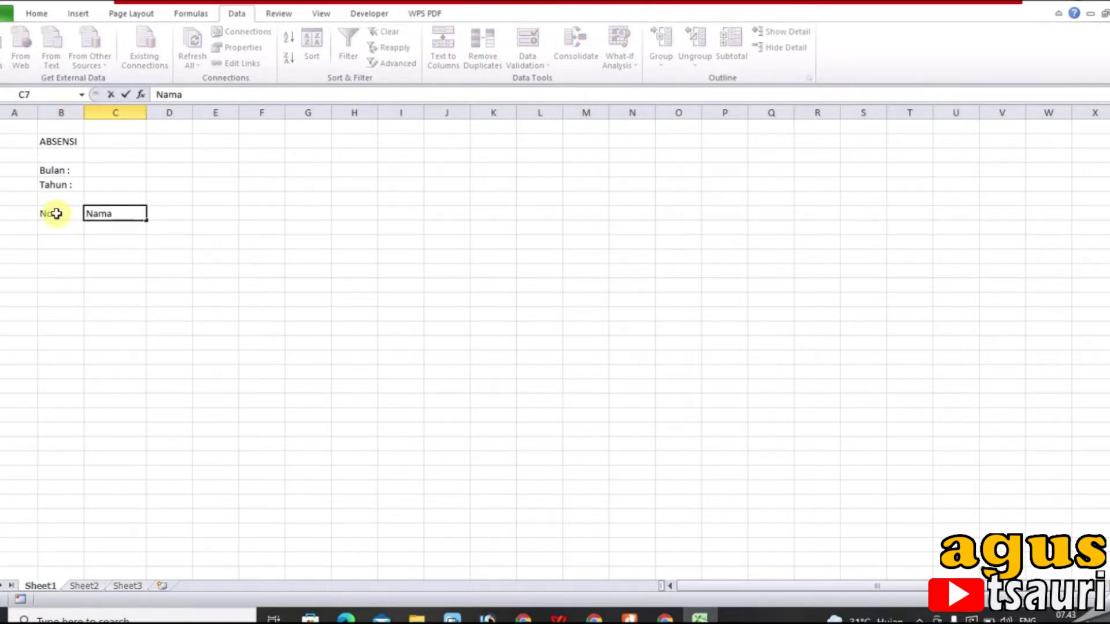
key("Tab")
key("Tab")
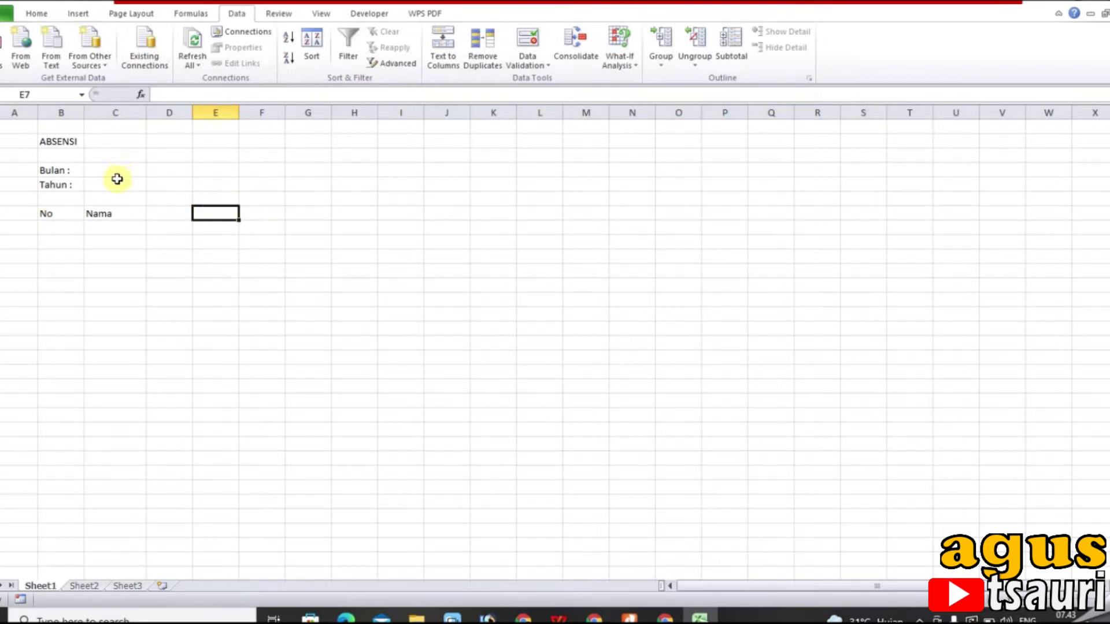
Set Bulan to Maret and Tahun to 2022, then begin a date formula in E4.
left_click(107, 184)
left_click(127, 171)
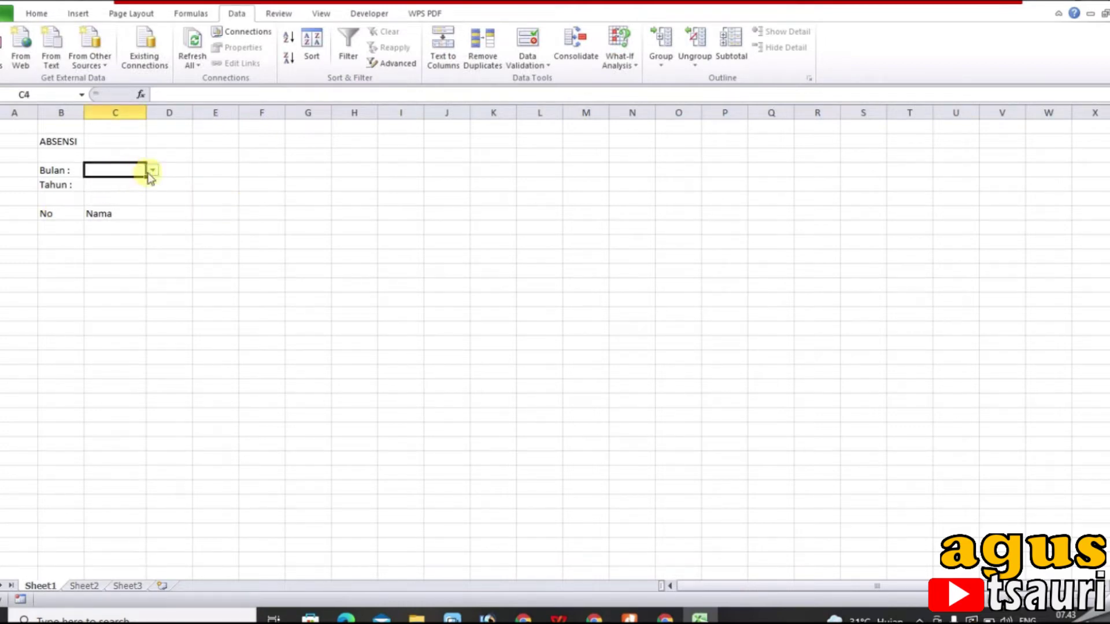
left_click(153, 171)
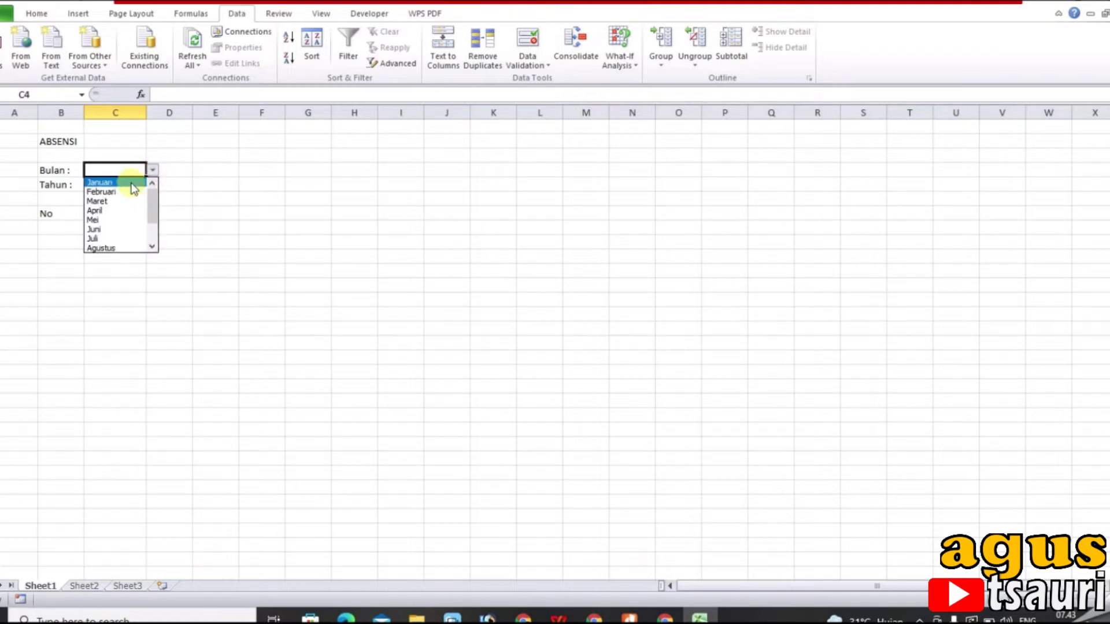
left_click(129, 201)
left_click(138, 185)
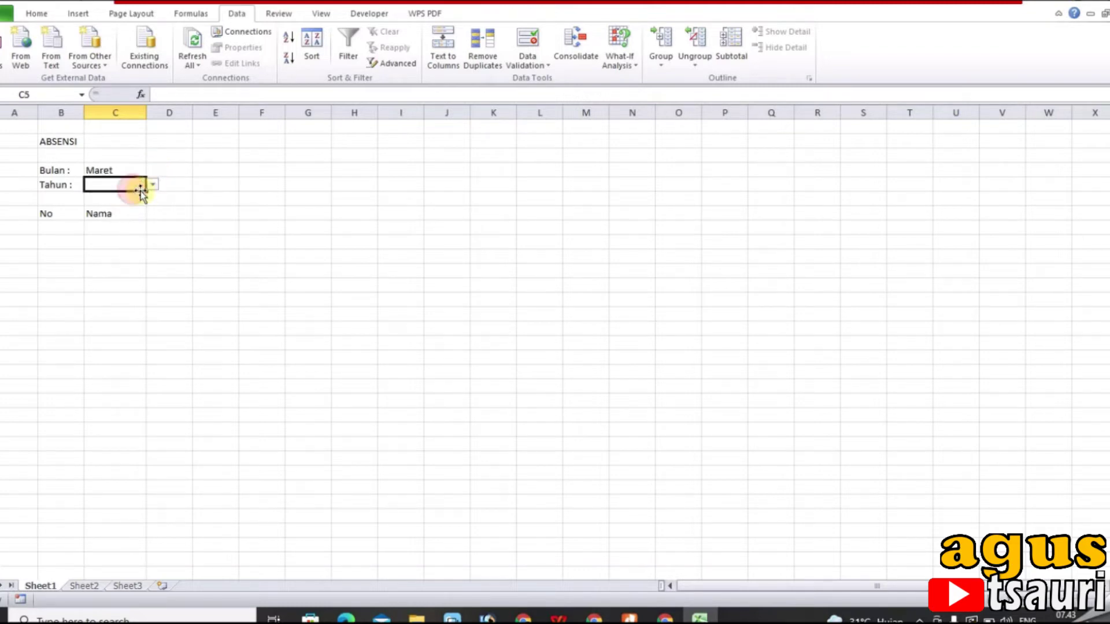
left_click(154, 185)
left_click(136, 199)
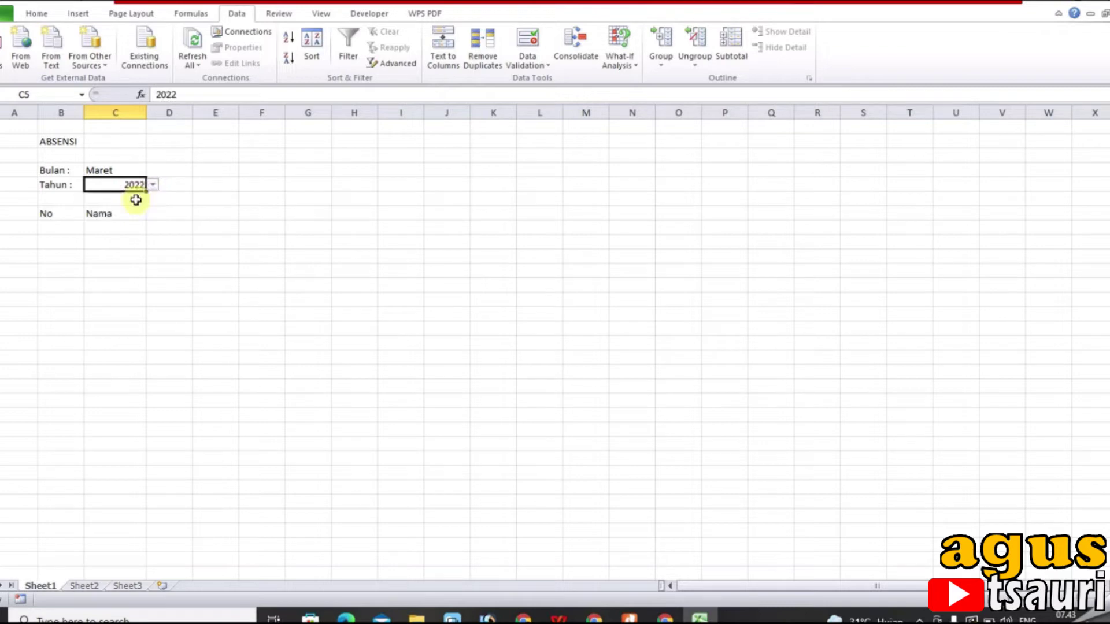
left_click(223, 177)
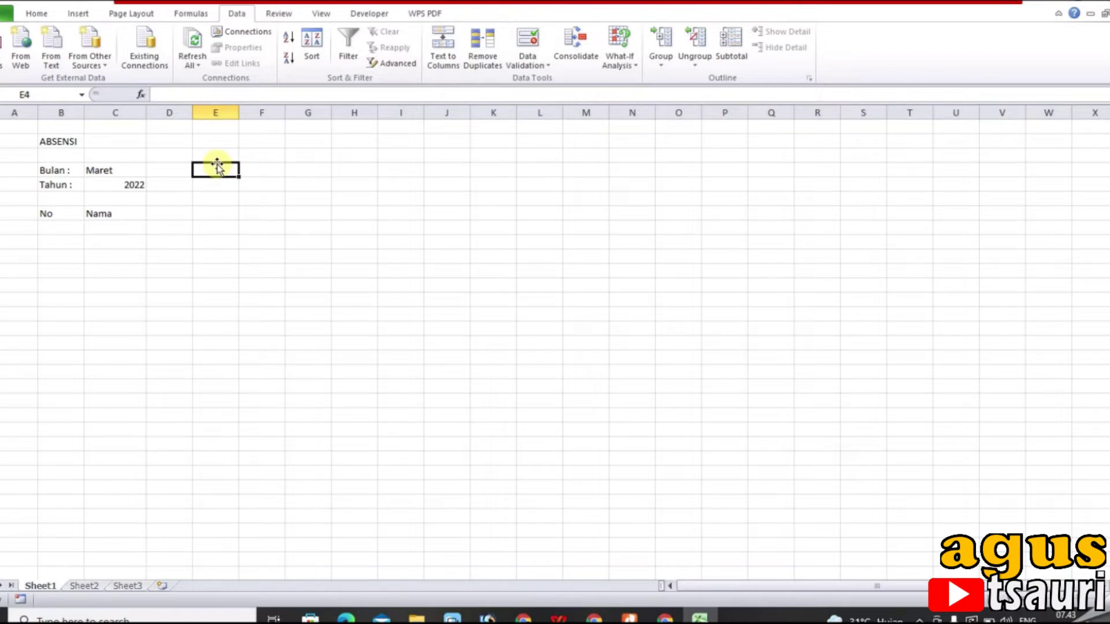
type("=")
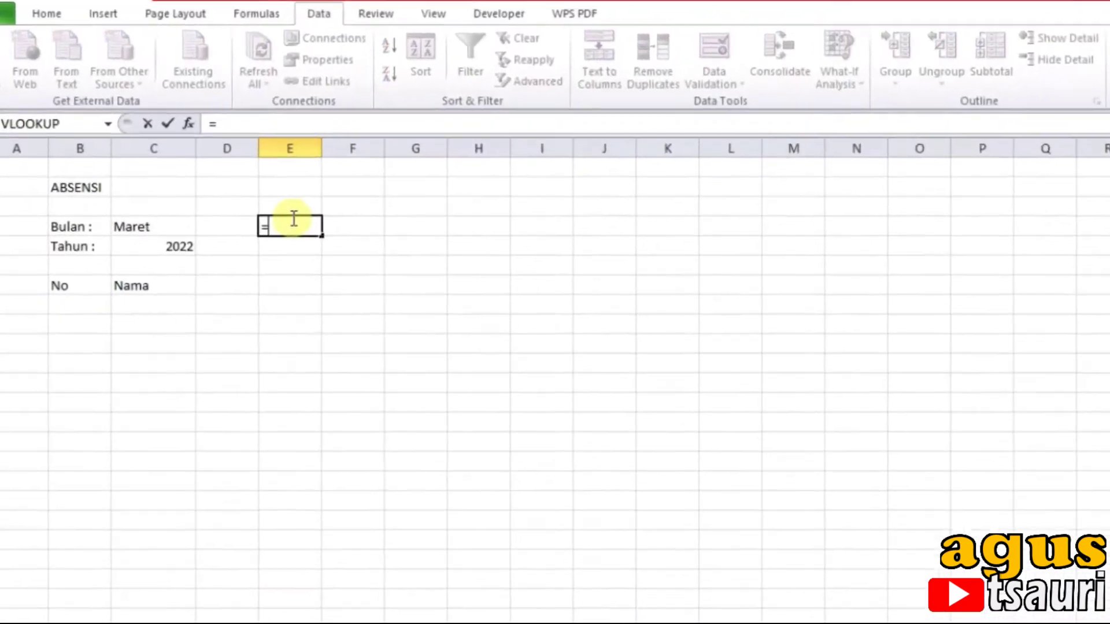
type("da")
type("t")
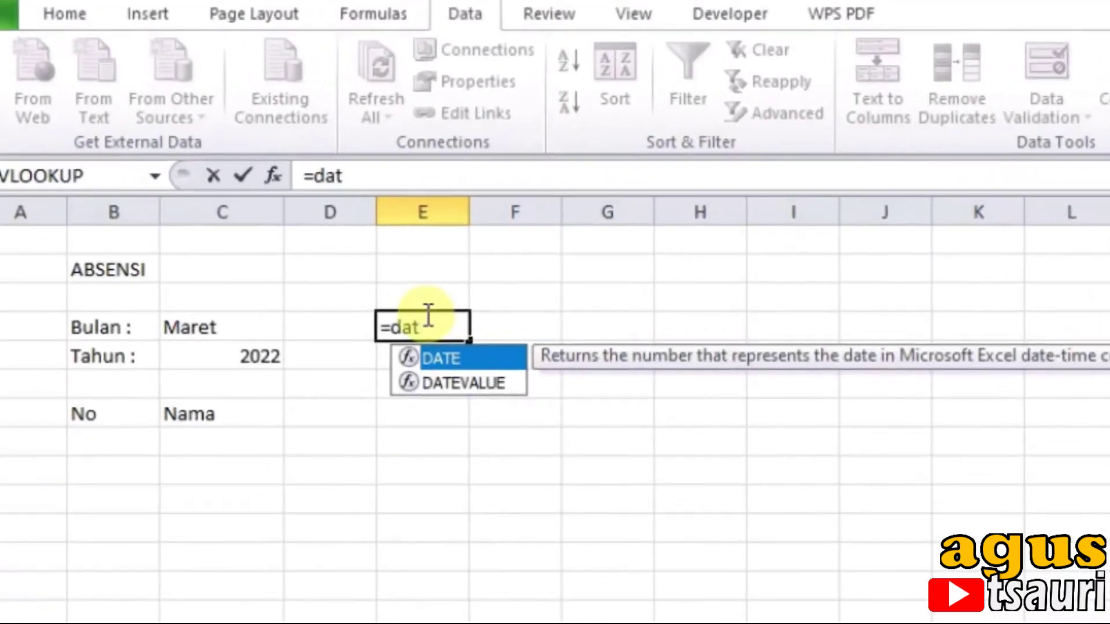
Complete E4 as =DATEVALUE("1"&C4&C5), returning 44621.
double_click(490, 384)
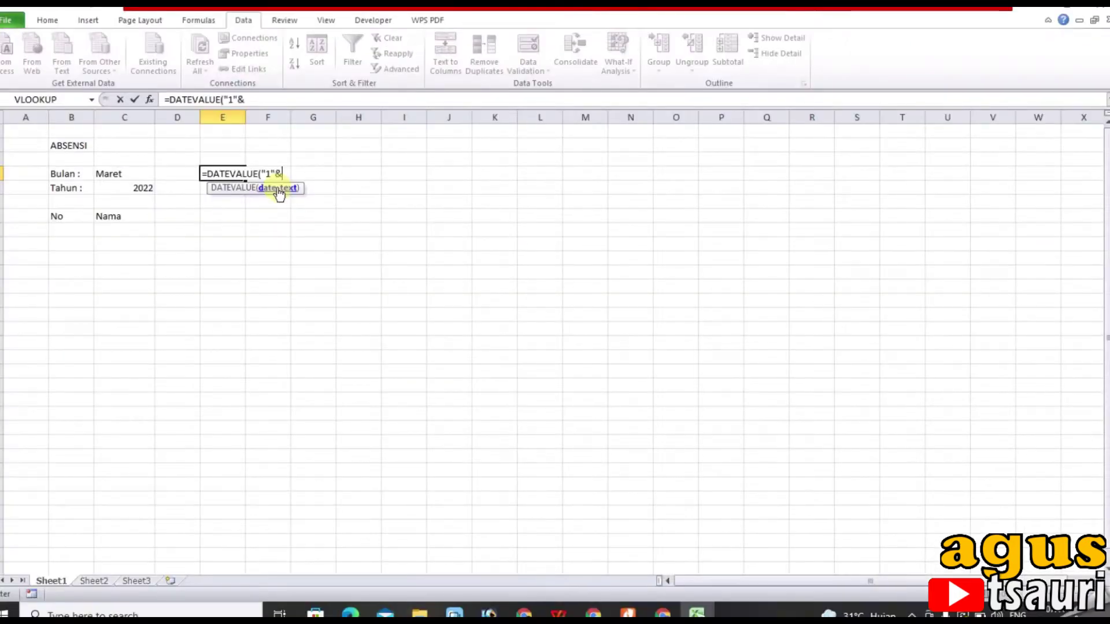
left_click(123, 174)
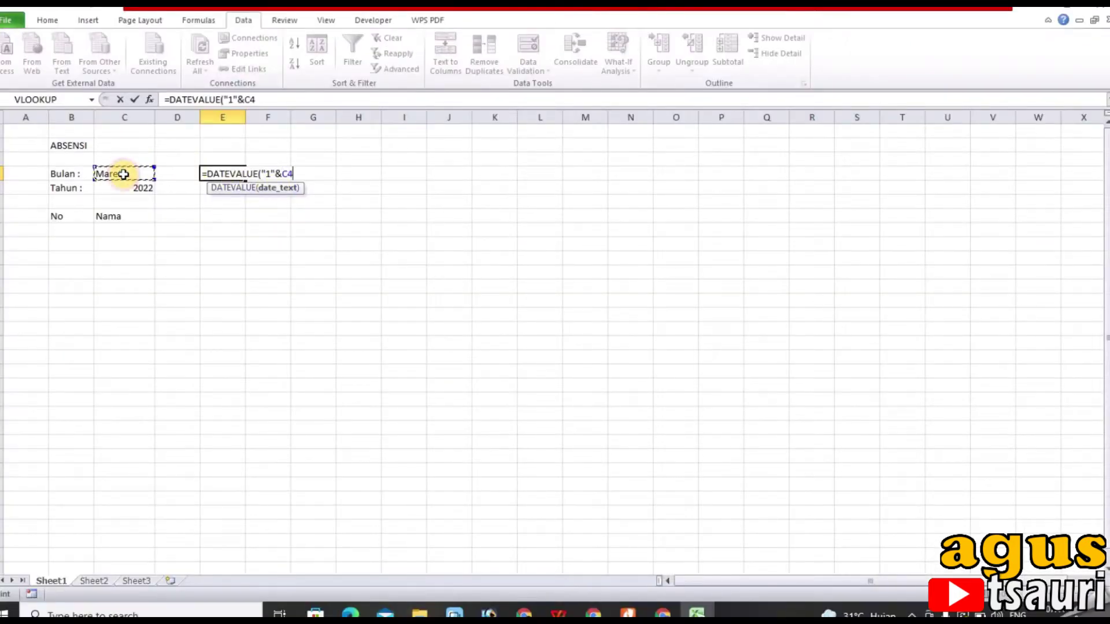
type("&")
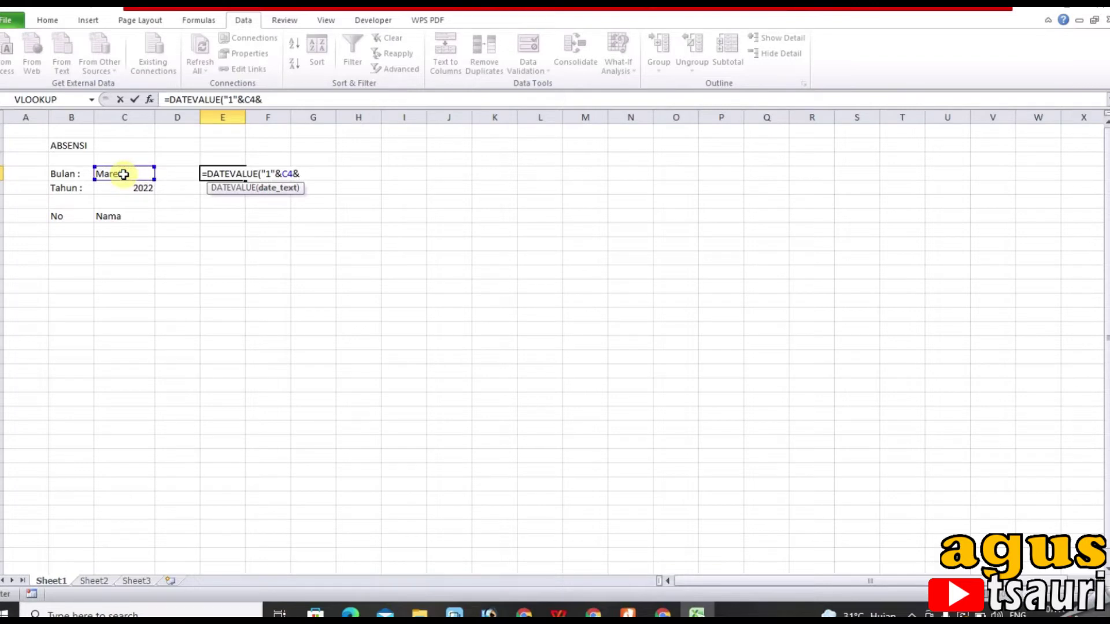
left_click(122, 191)
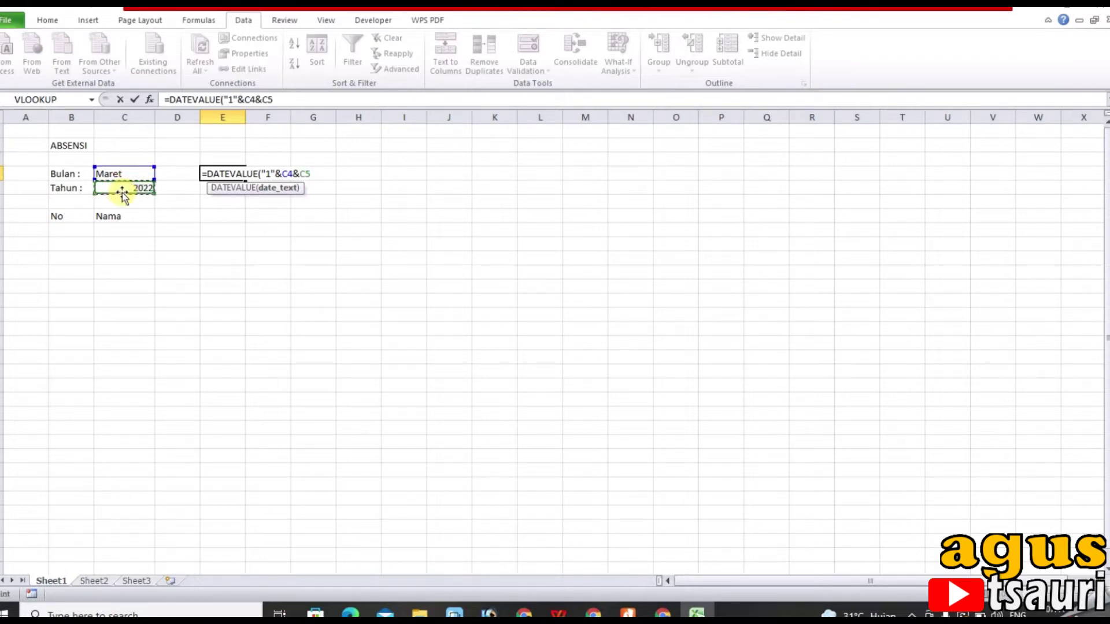
key("Return")
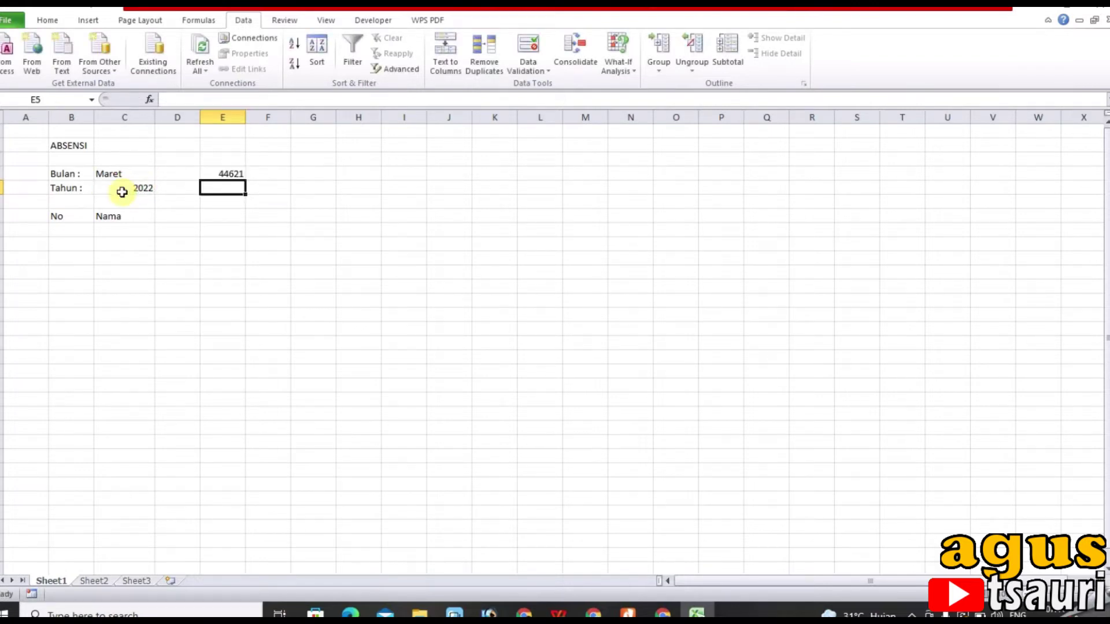
left_click(222, 171)
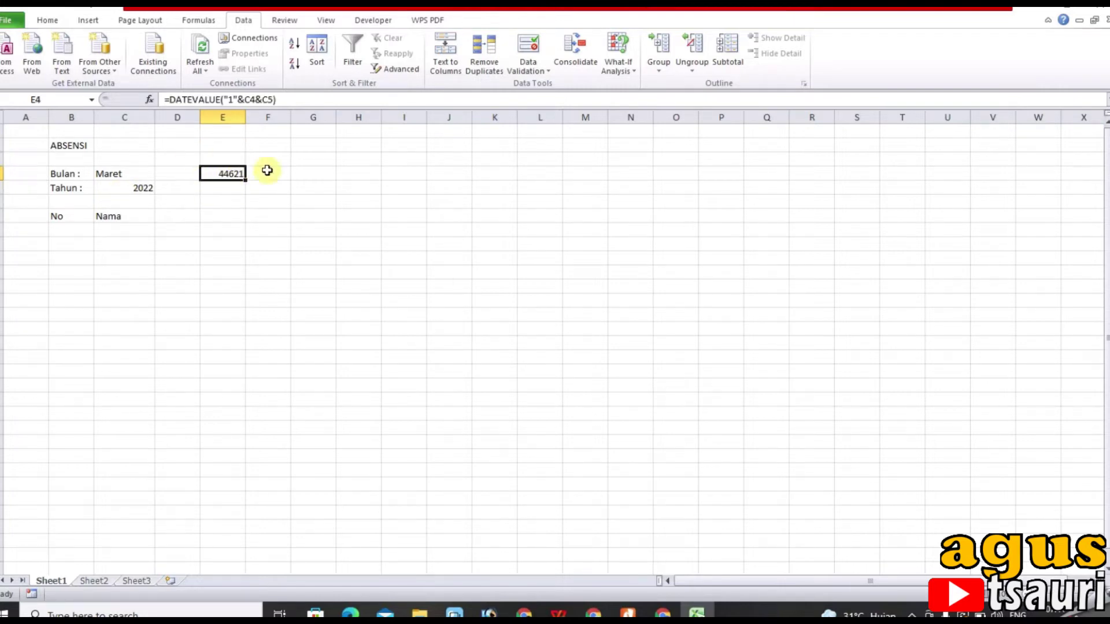
Format E4 with the '14 Maret 2001' date type so it reads 01 Maret 2022.
right_click(235, 175)
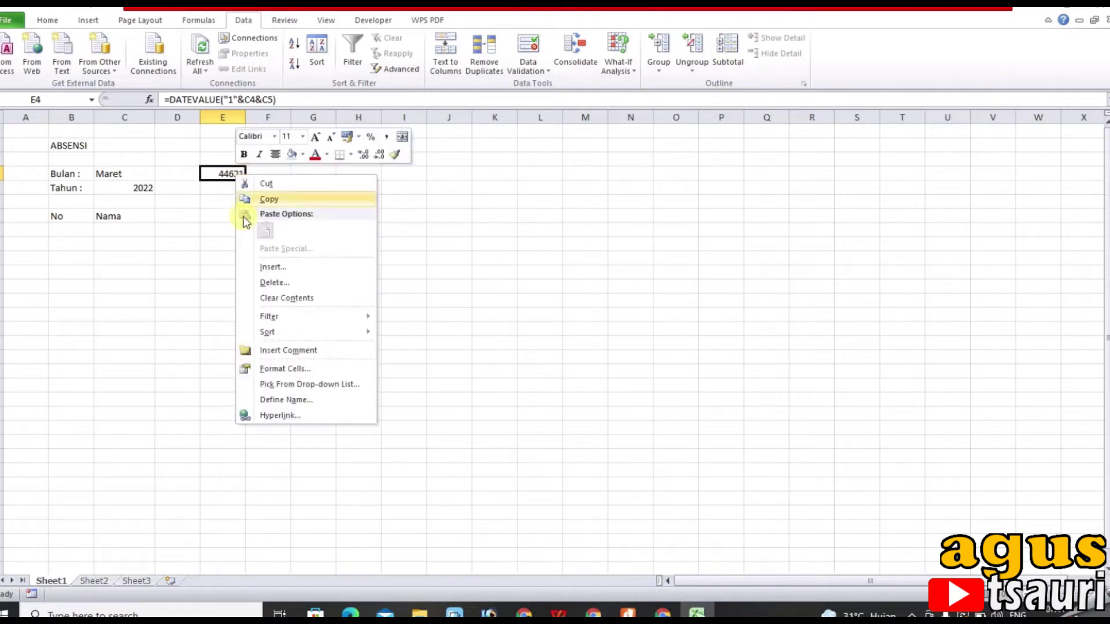
left_click(291, 370)
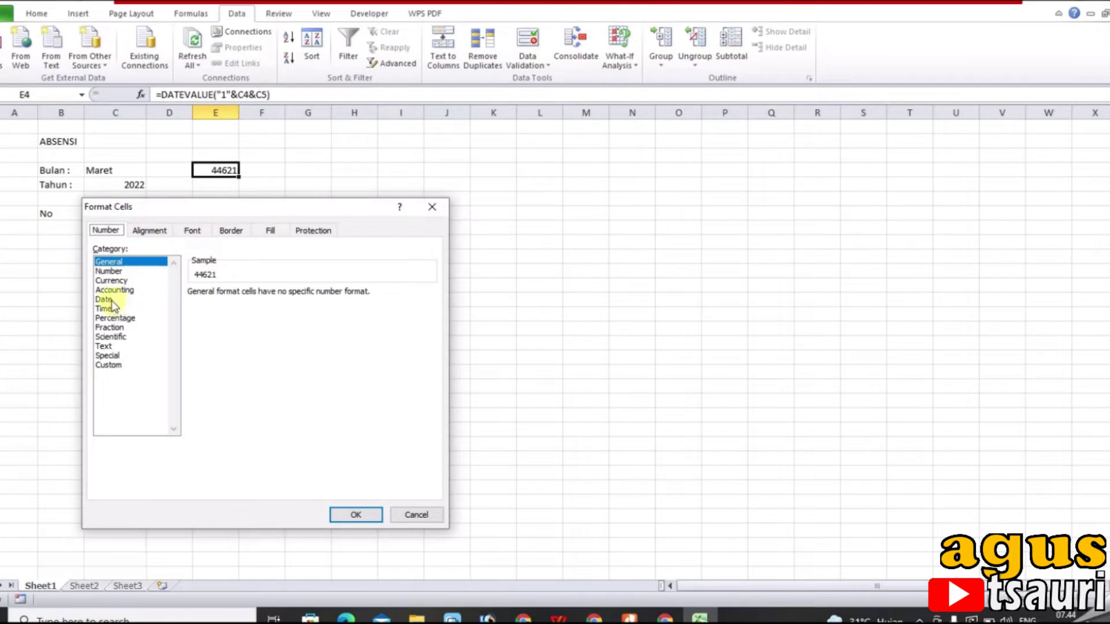
left_click(111, 300)
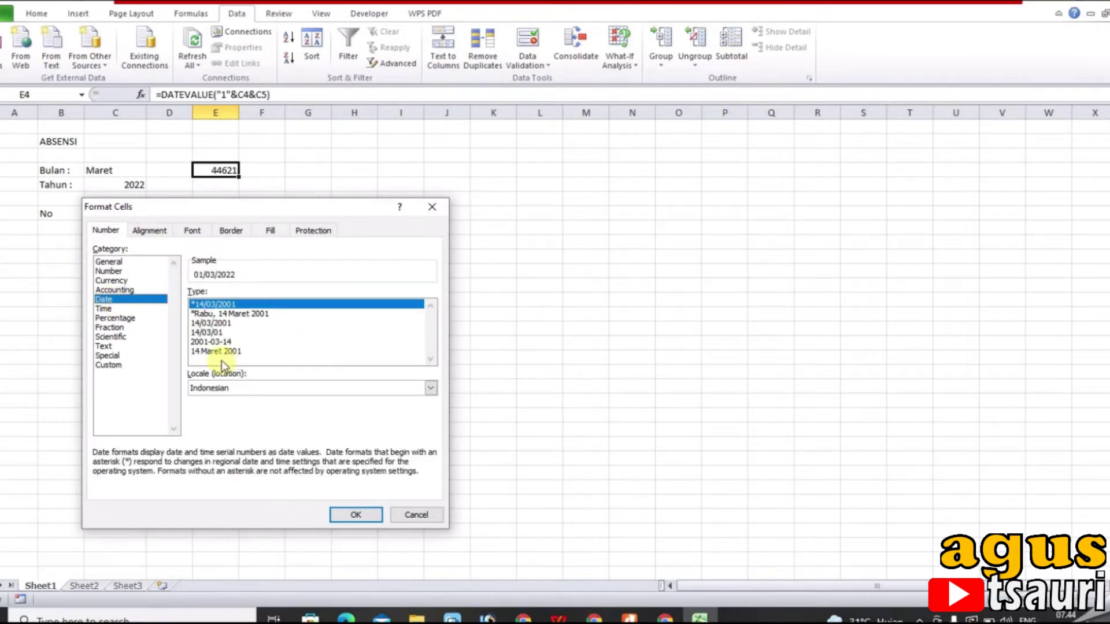
left_click(204, 353)
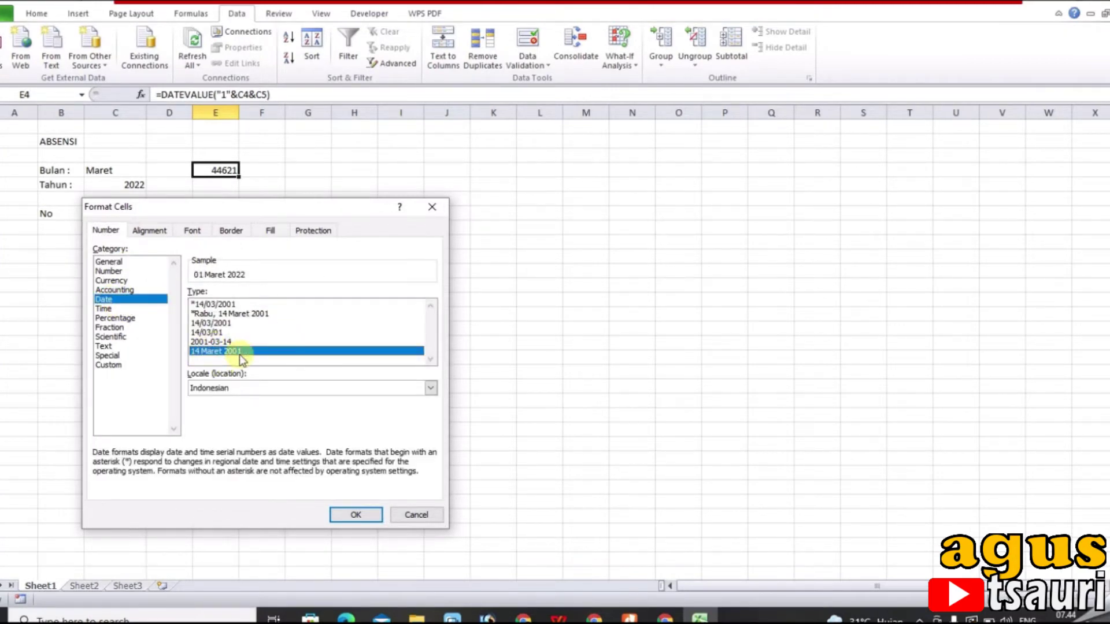
left_click(356, 515)
left_click(246, 230)
left_click(223, 169)
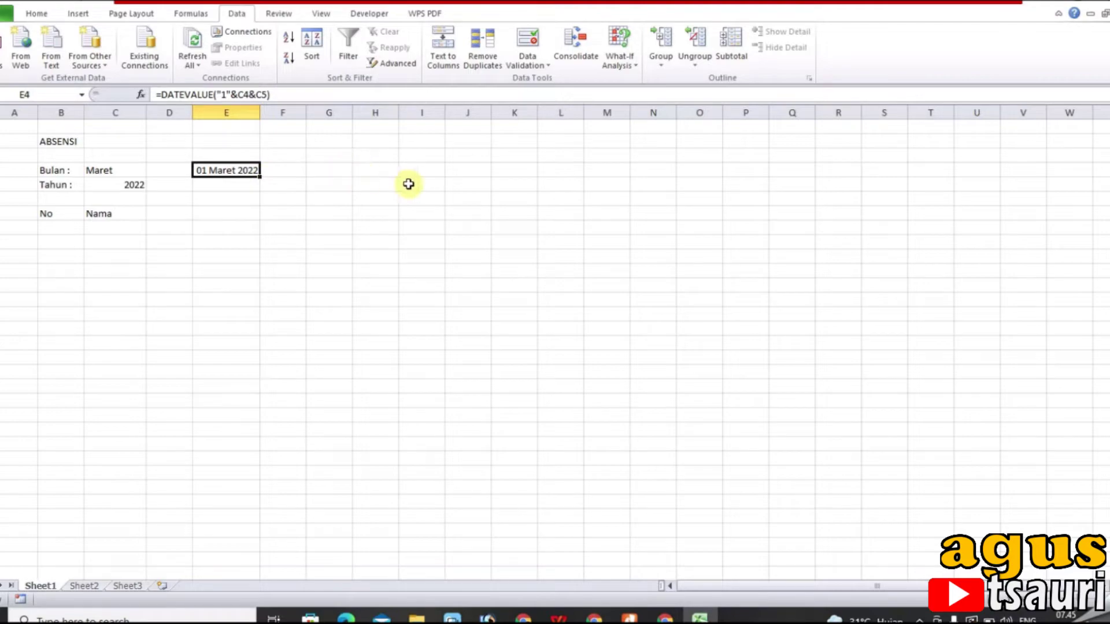
left_click(370, 170)
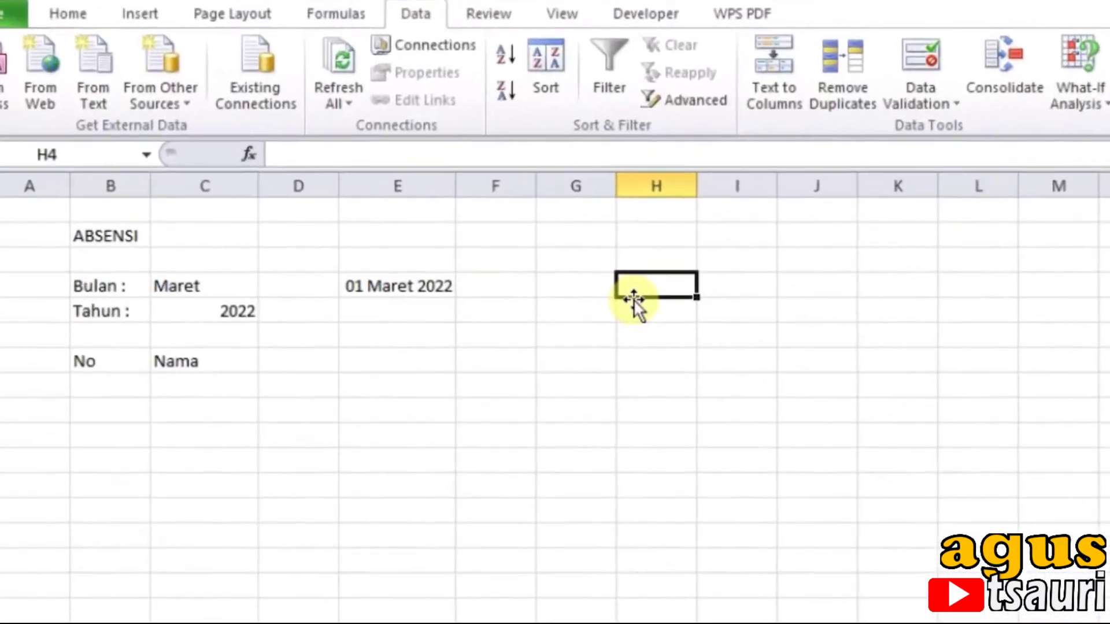
Enter =EOMONTH(E4;0) in H4 to get the month's last day.
type("=eomo")
double_click(790, 358)
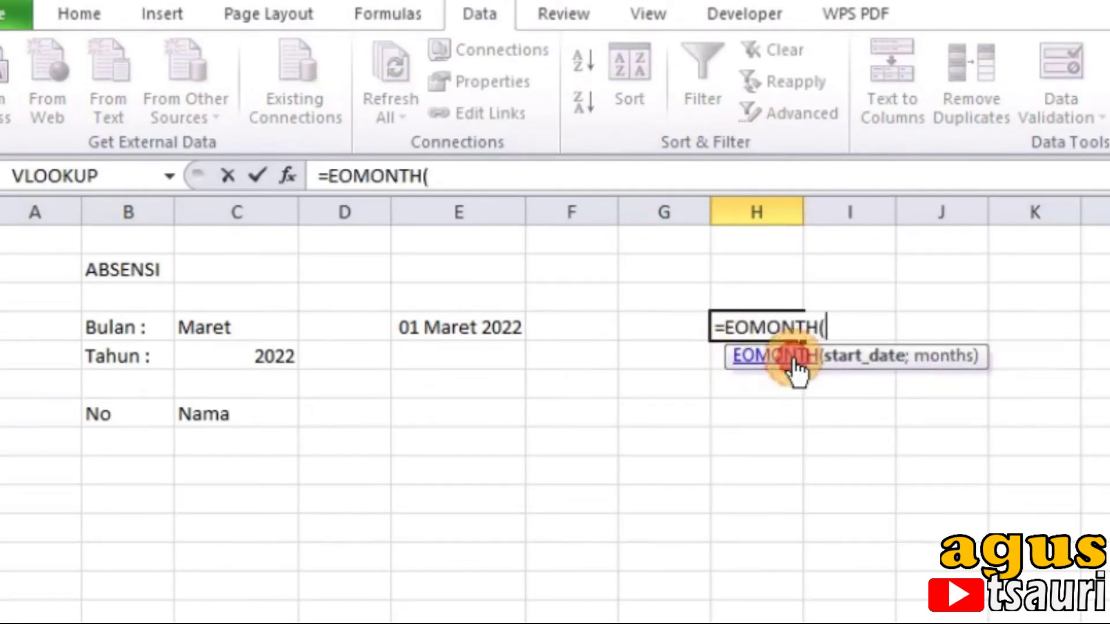
left_click(474, 331)
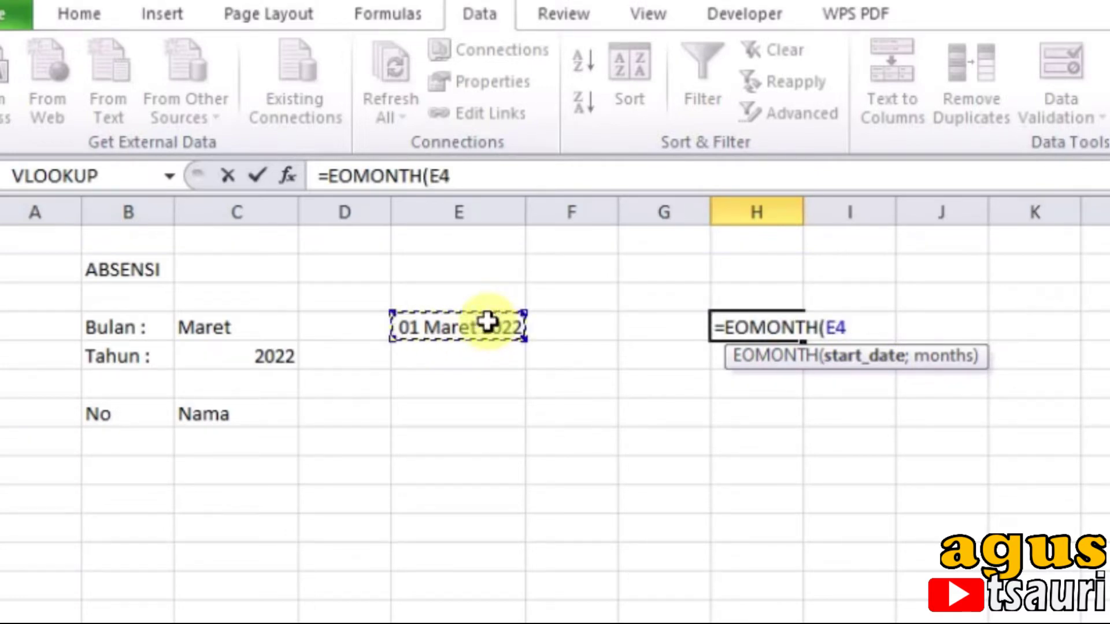
type(";")
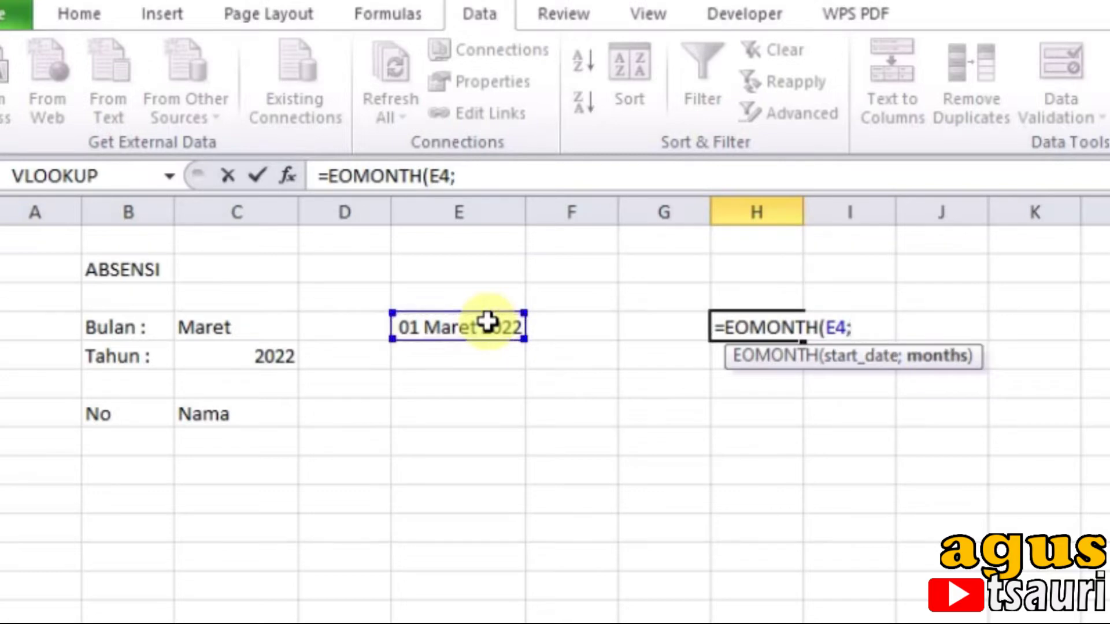
type("0")
key("Return")
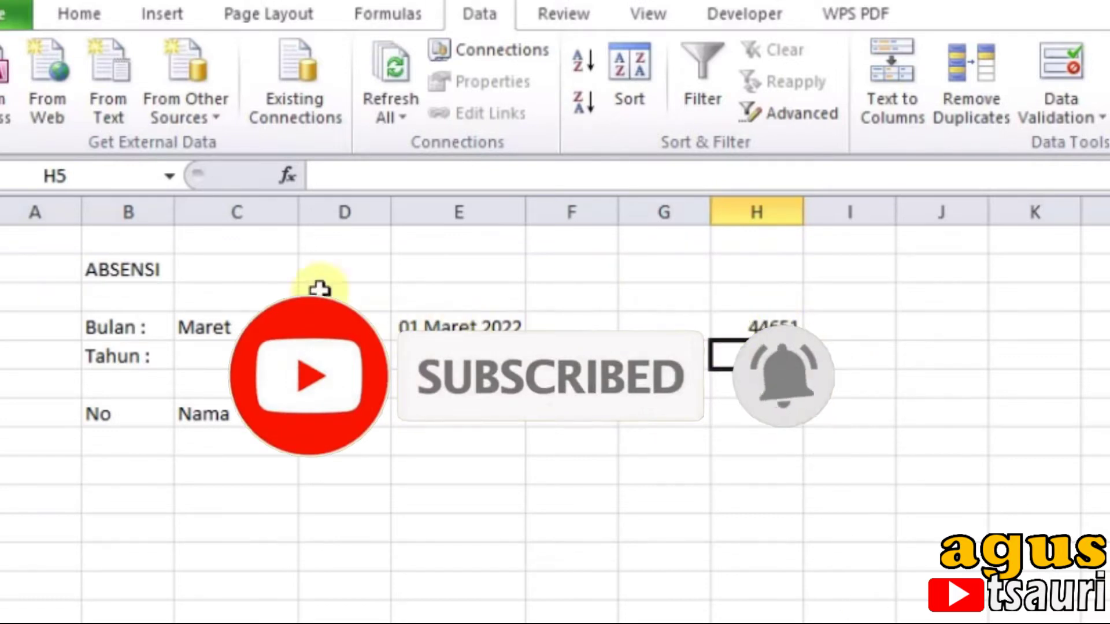
Copy E4's date format onto H4 so it shows 31 Maret 2022, and autofit column H.
left_click(68, 16)
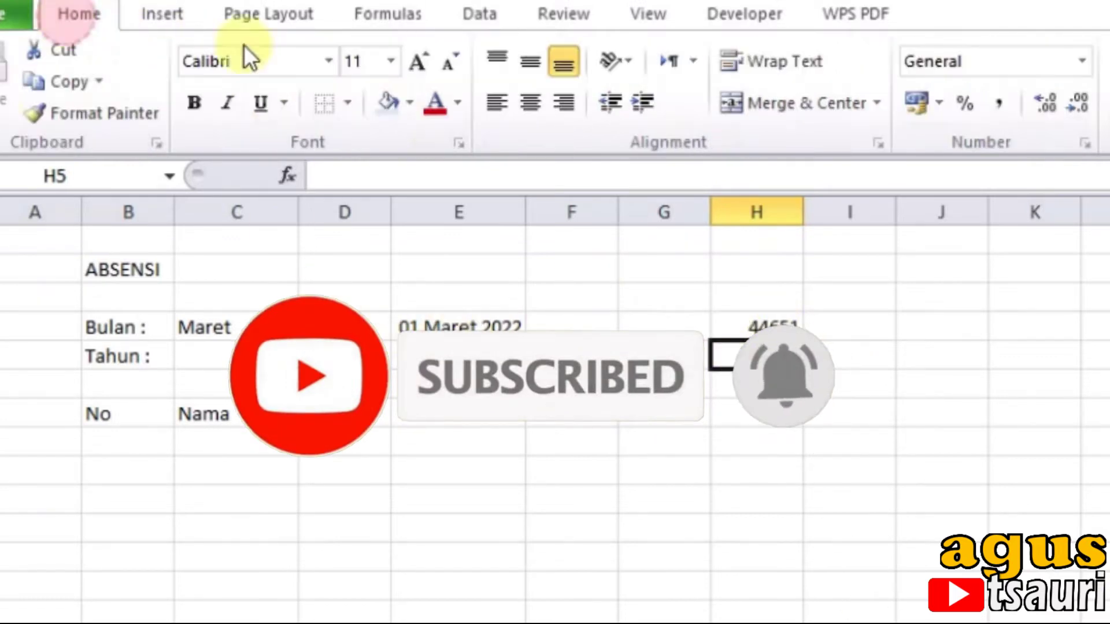
left_click(489, 325)
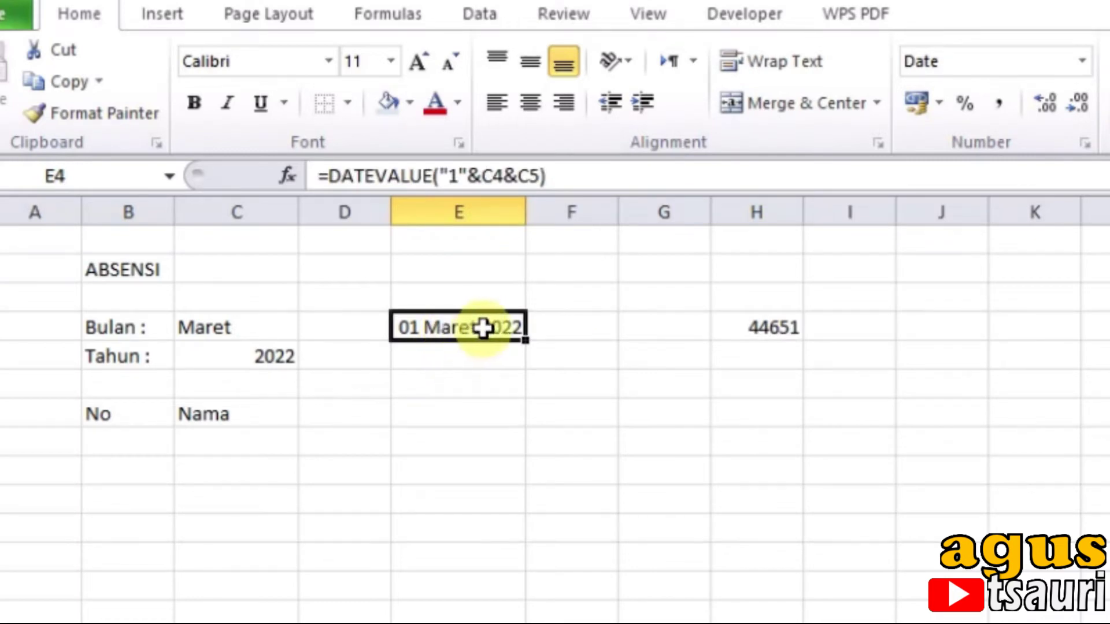
left_click(111, 115)
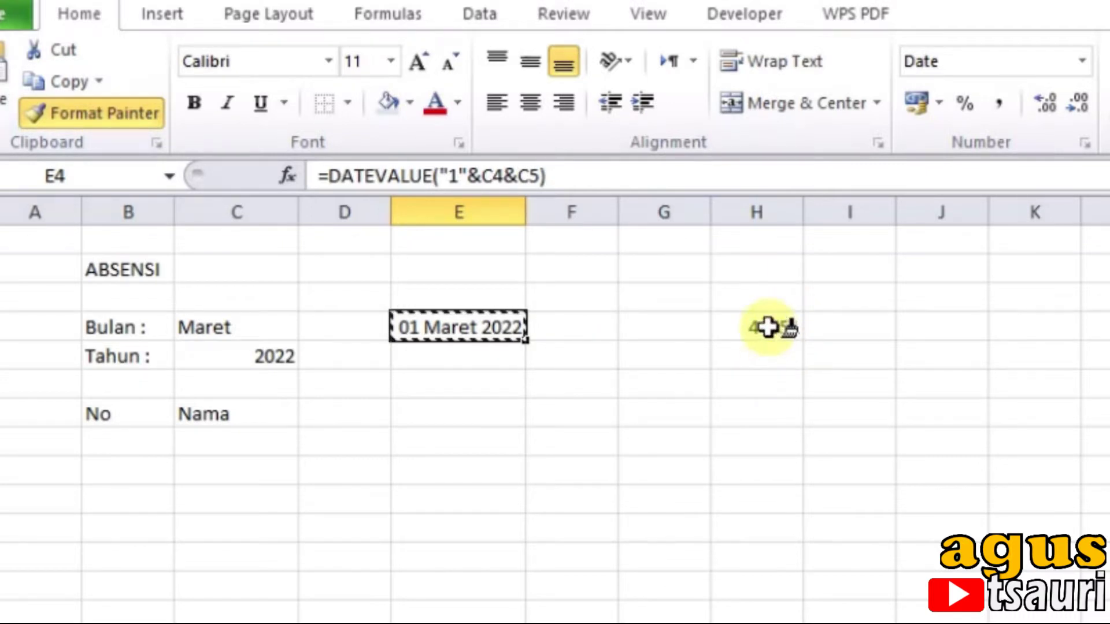
left_click(768, 328)
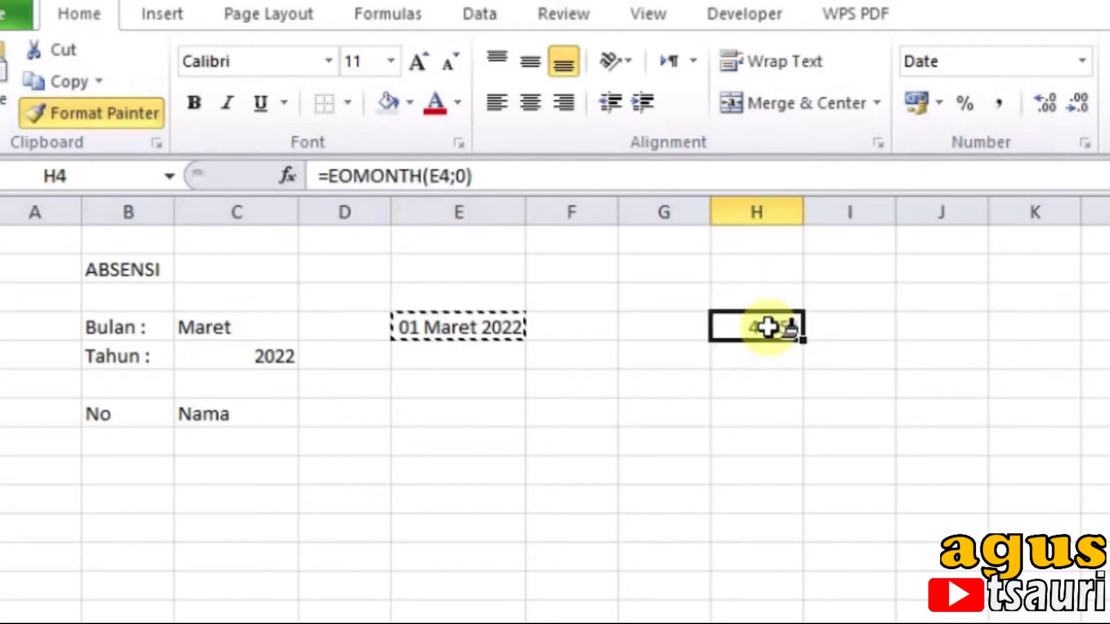
double_click(808, 211)
left_click(797, 399)
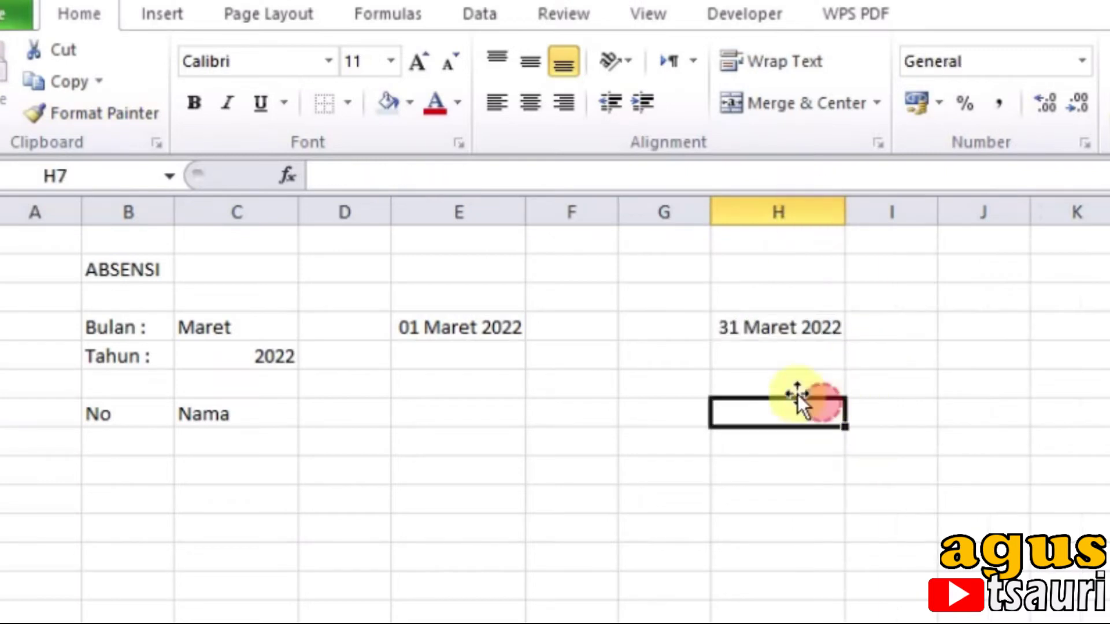
left_click(793, 327)
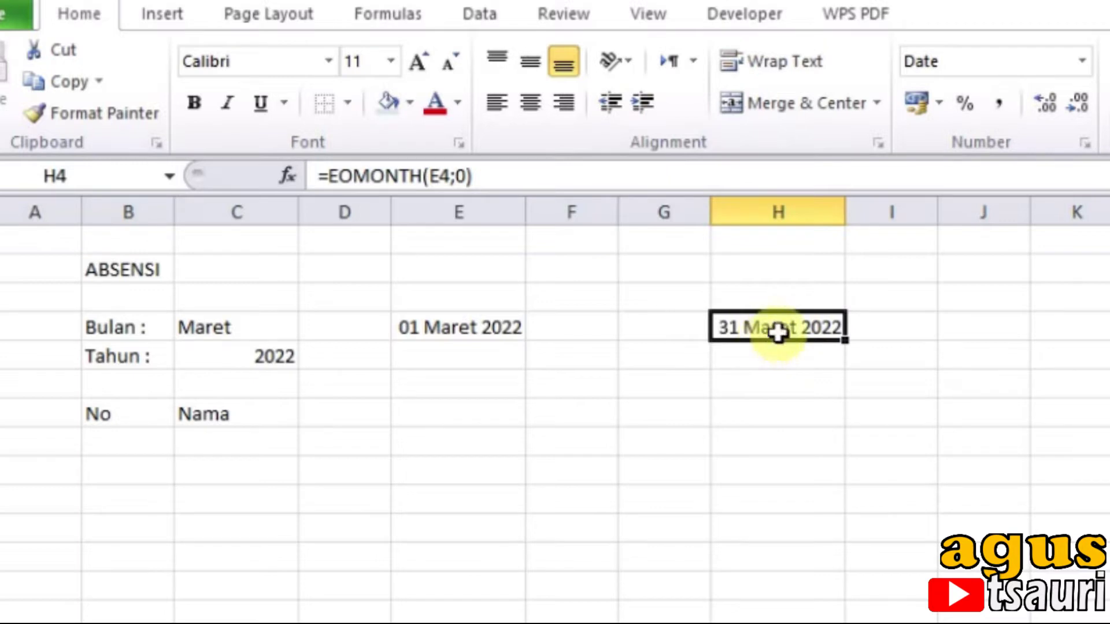
left_click(470, 324)
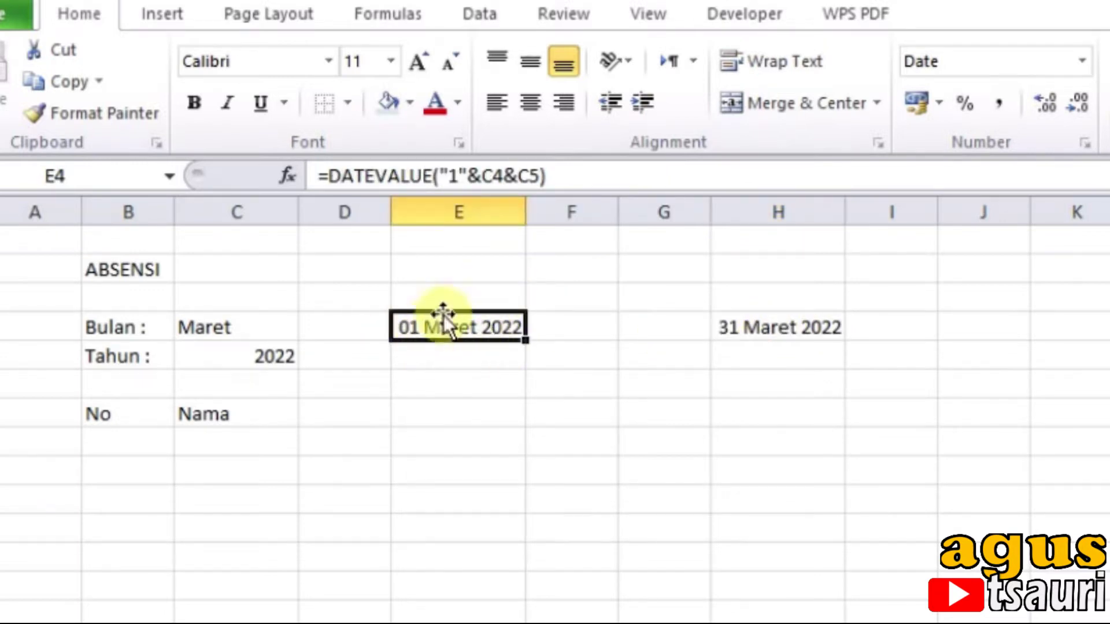
Enter =E4 in E6 to repeat the start date.
left_click(800, 320)
left_click(667, 429)
left_click(219, 202)
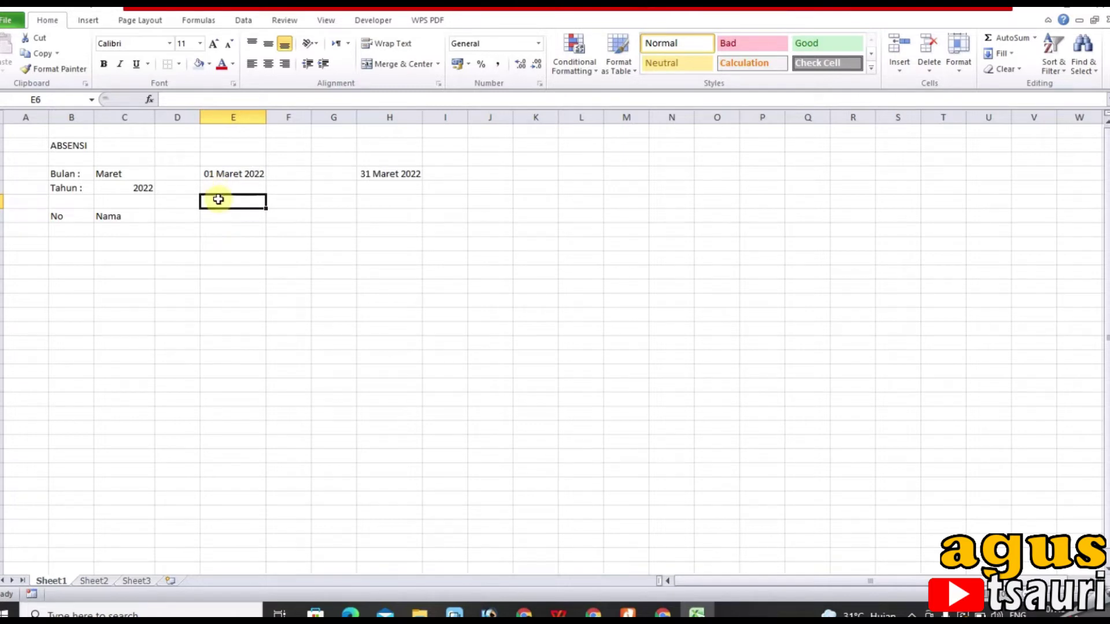
type("=")
left_click(226, 175)
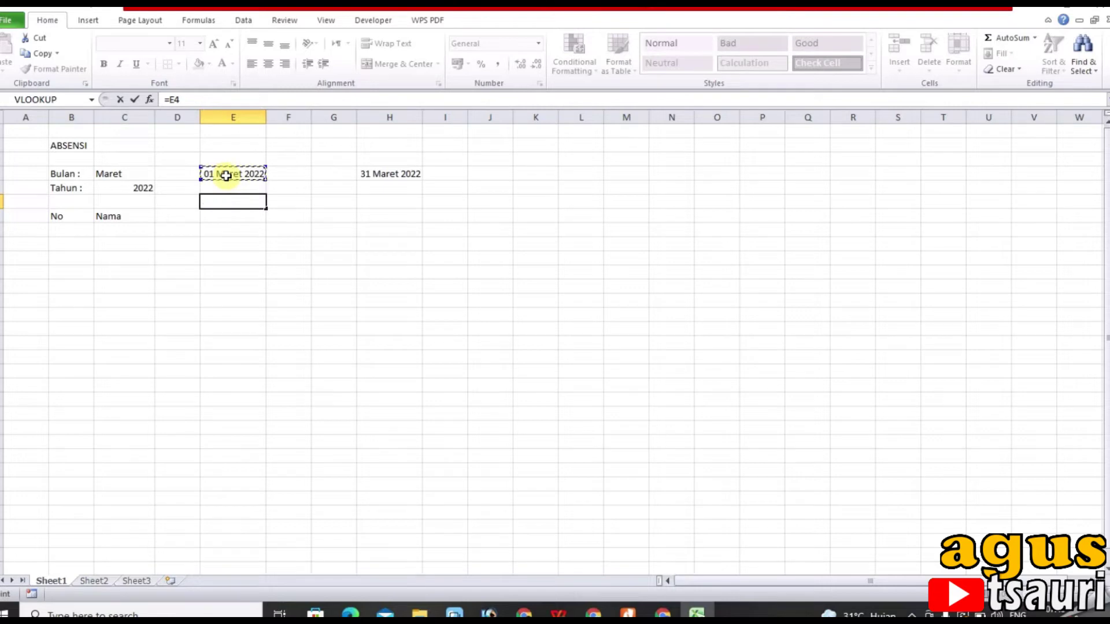
key("Return")
Give E6 the custom number format dd so it shows only 01.
left_click(237, 200)
right_click(238, 201)
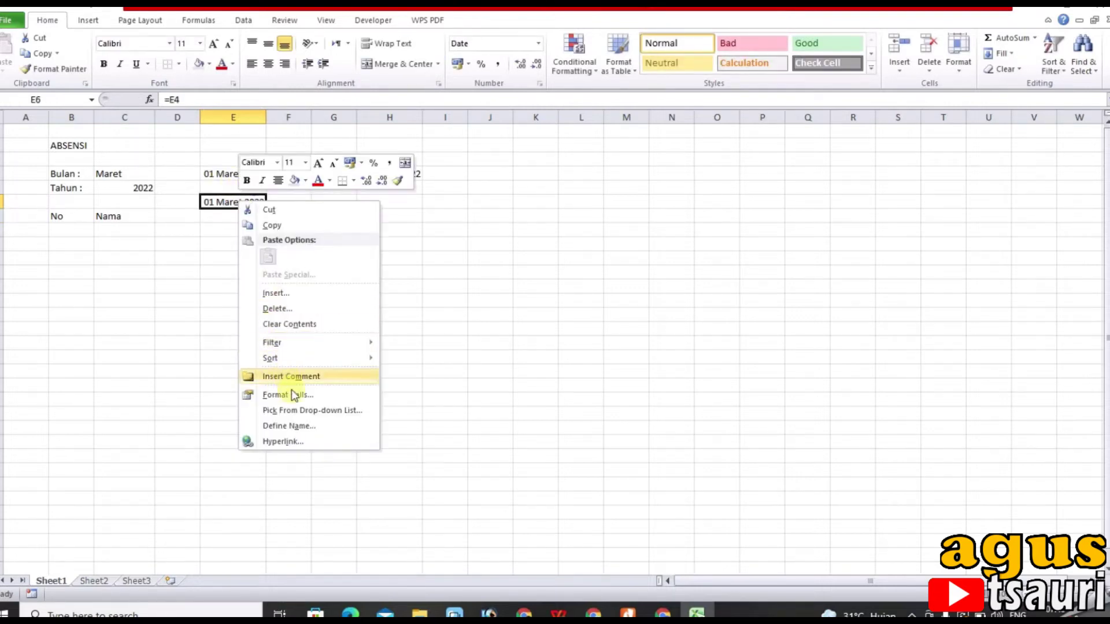
left_click(294, 395)
left_click(139, 383)
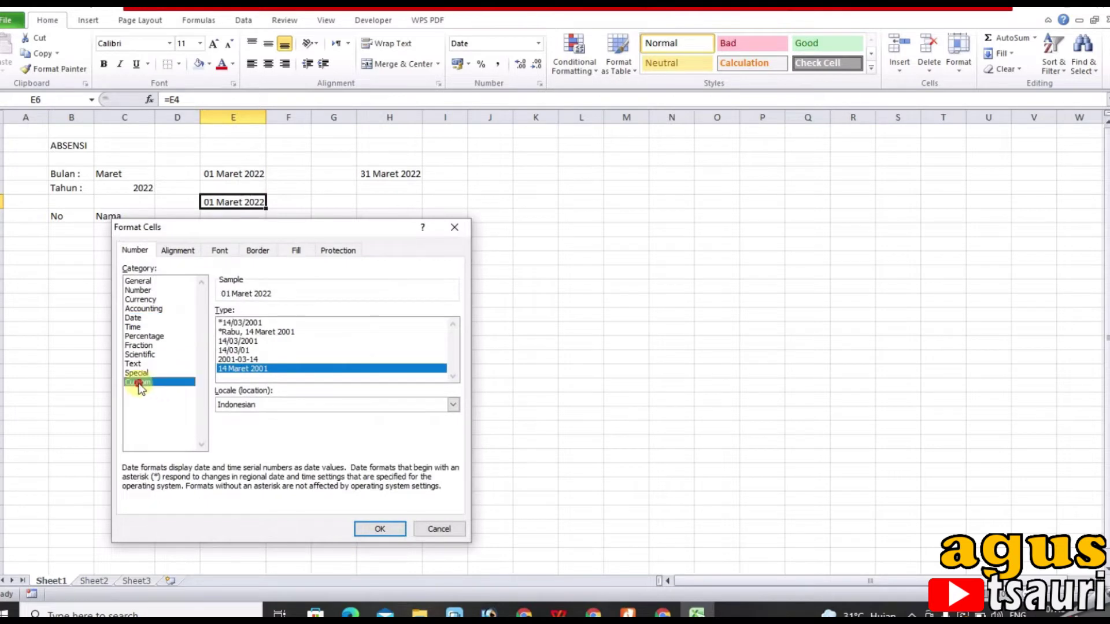
left_click_drag(322, 323, 199, 315)
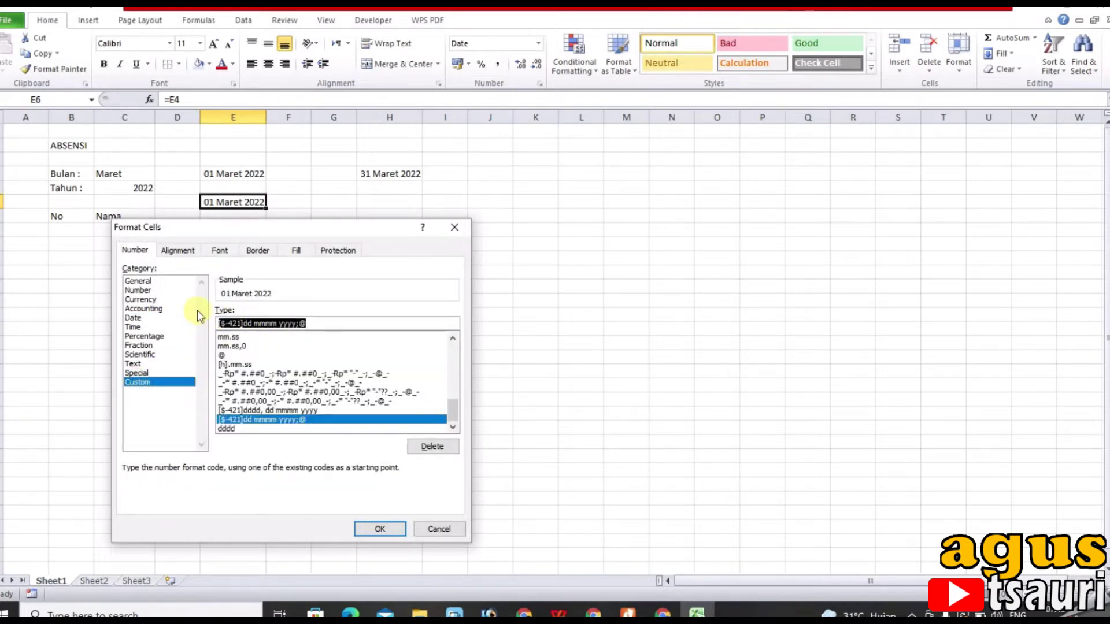
type("dd")
key("Return")
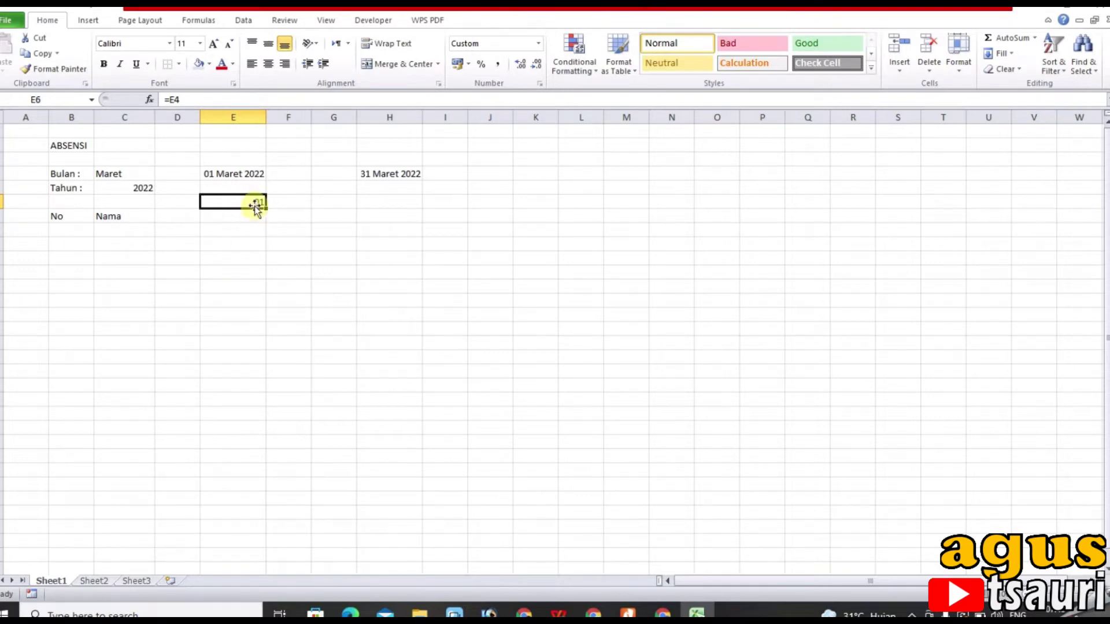
left_click(288, 203)
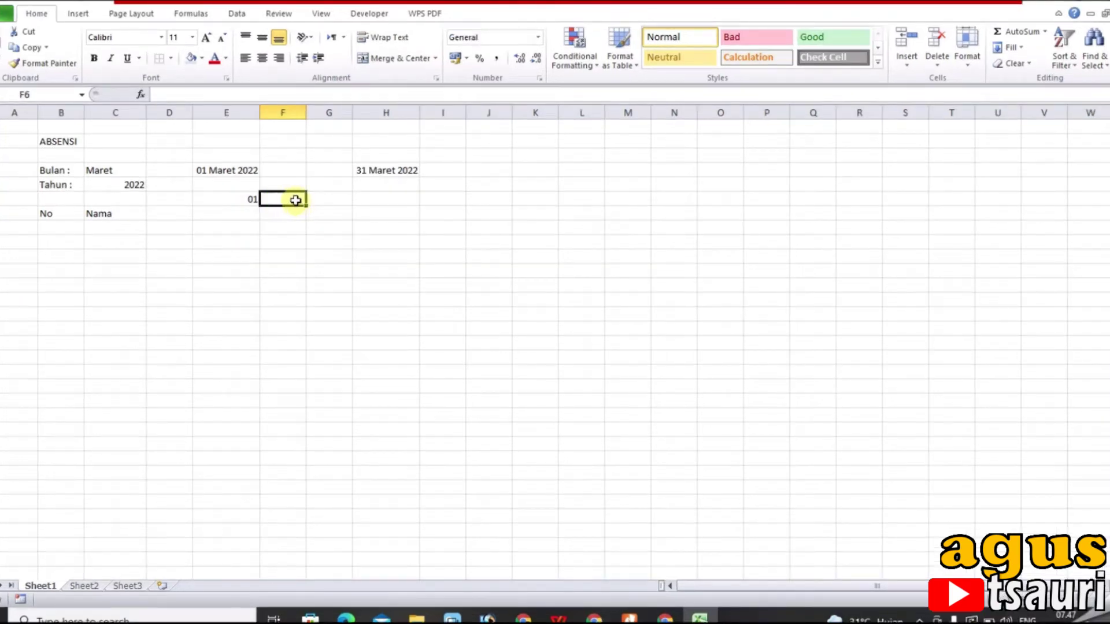
Enter =IF(E6<H4;E6+1;"") in F6 to return the next day until month end.
type("=if")
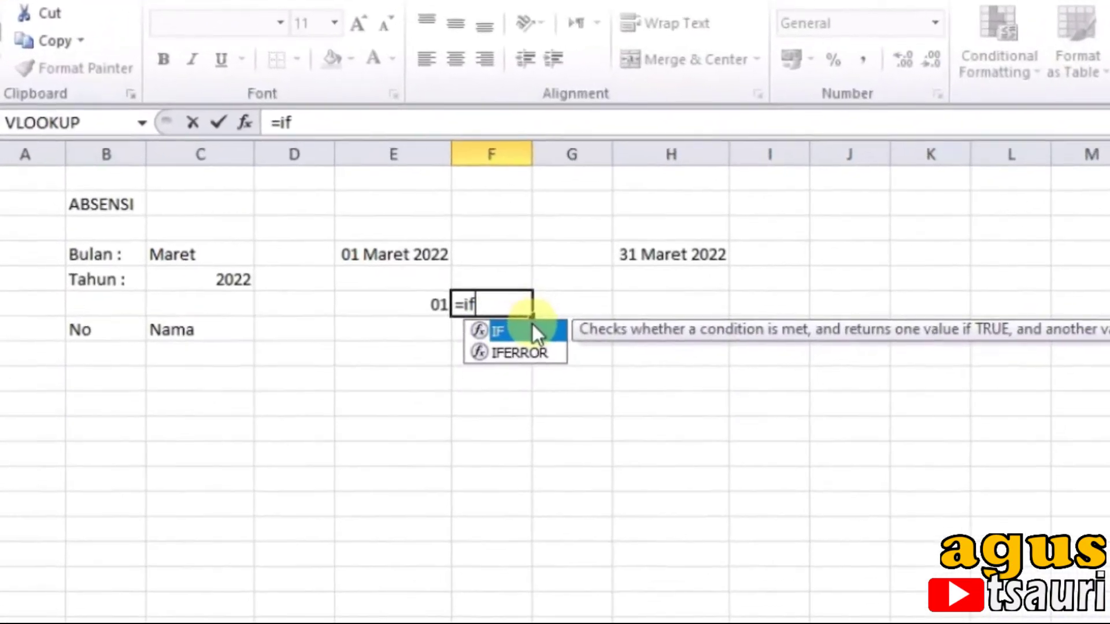
double_click(527, 329)
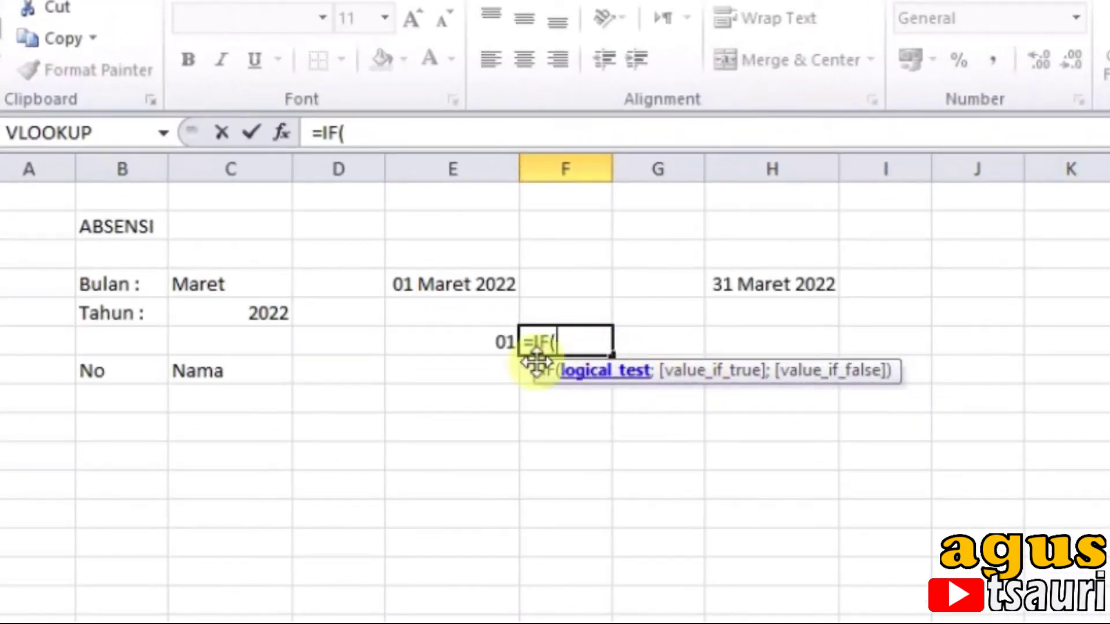
left_click(453, 344)
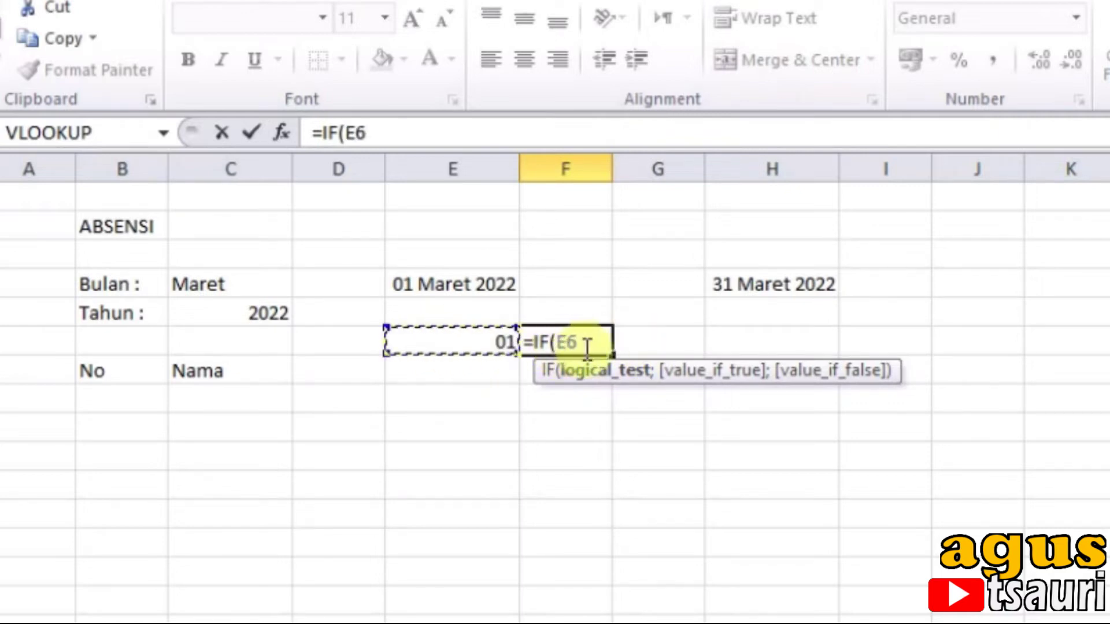
type("<")
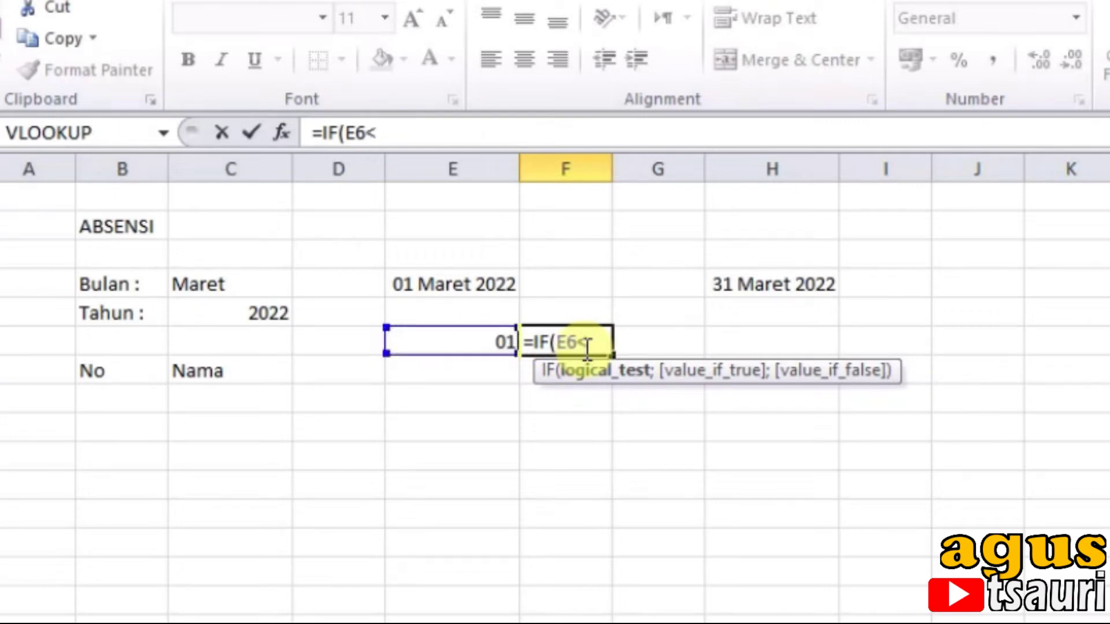
left_click(811, 289)
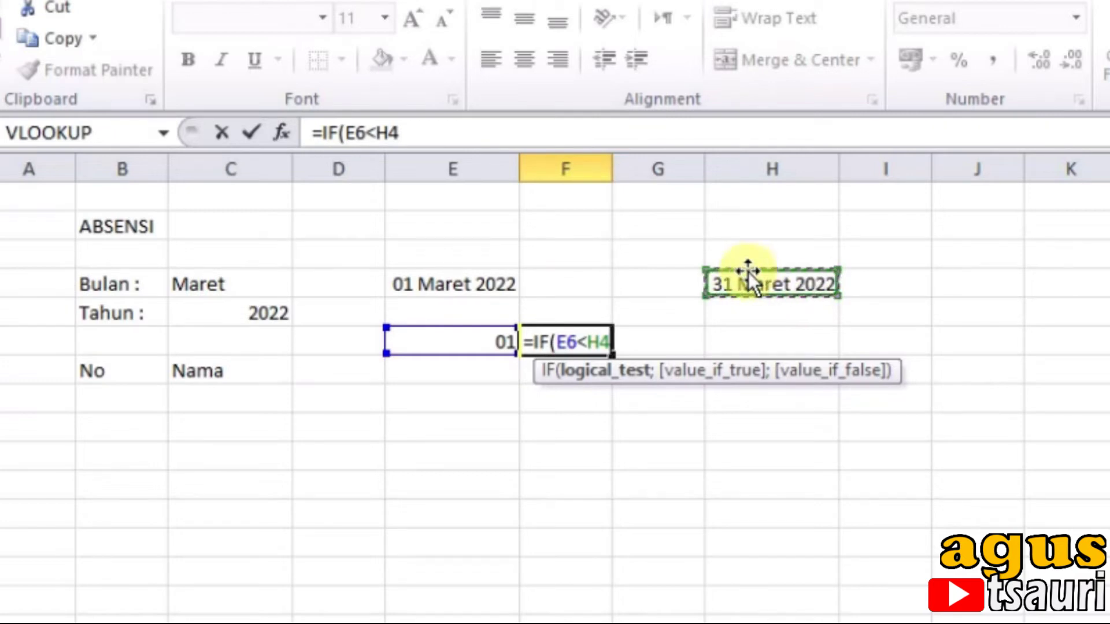
type(";")
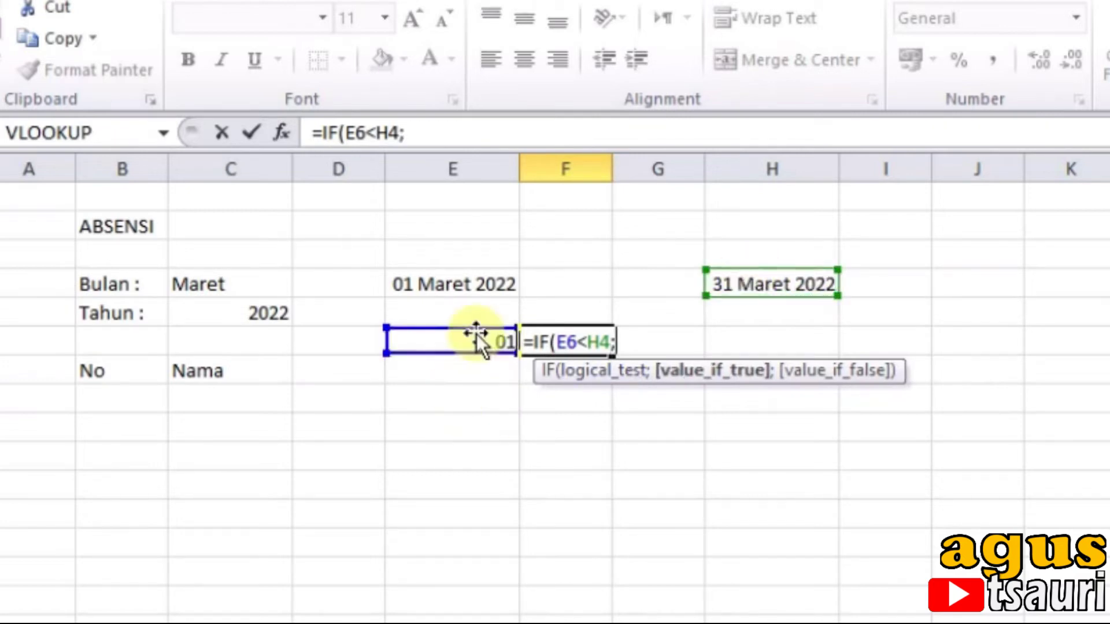
left_click(472, 340)
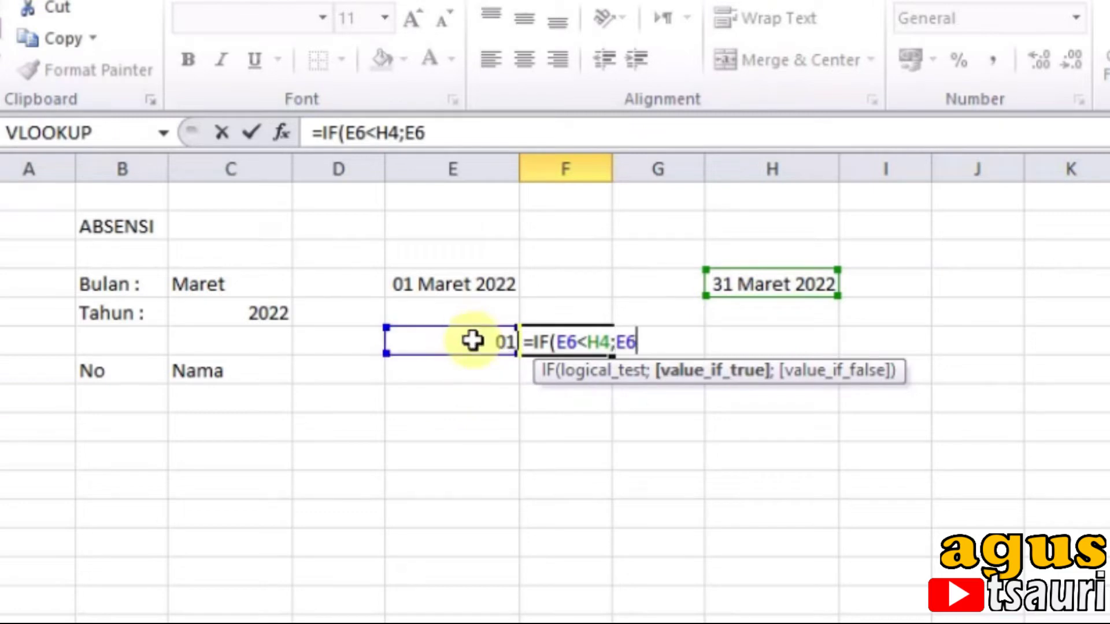
type("+1")
type(";")
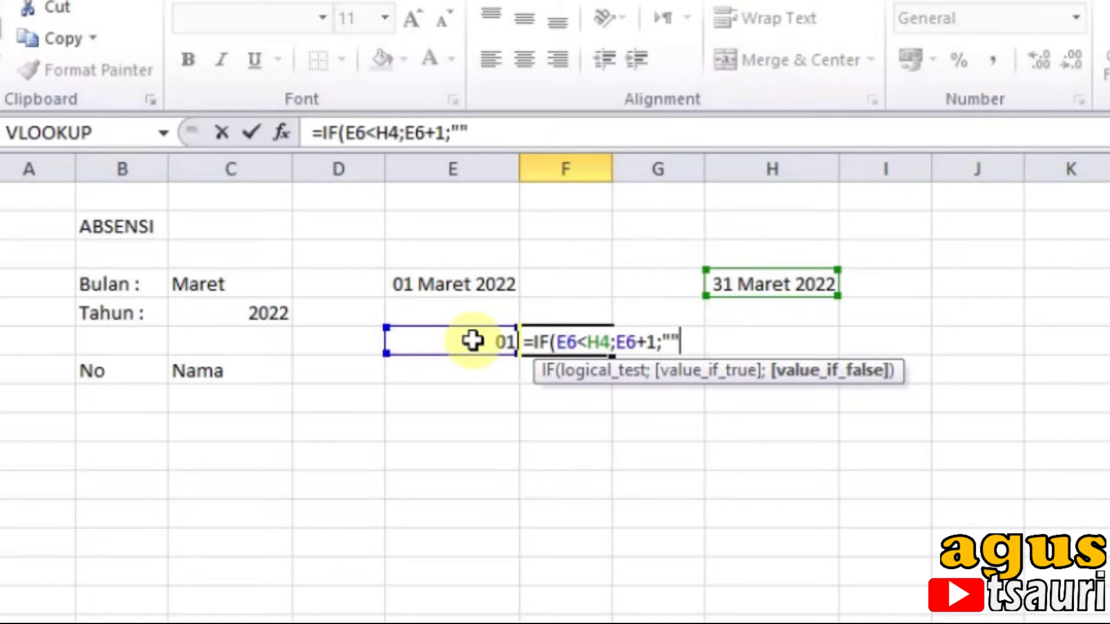
type(")")
key("Return")
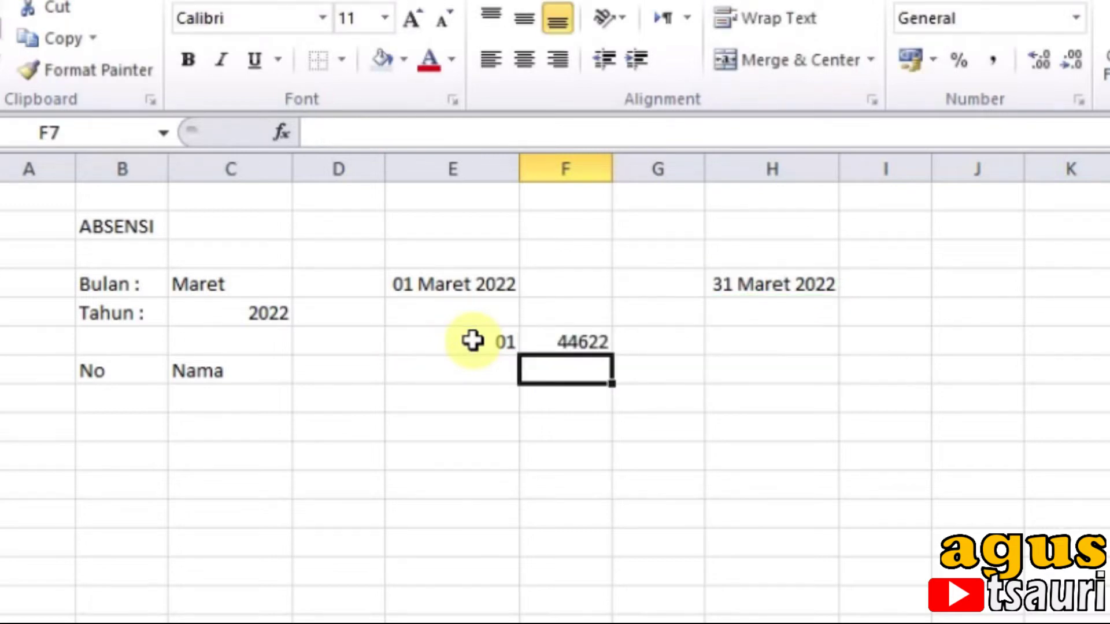
Copy E6's day format onto F6 so it displays 02.
left_click(587, 346)
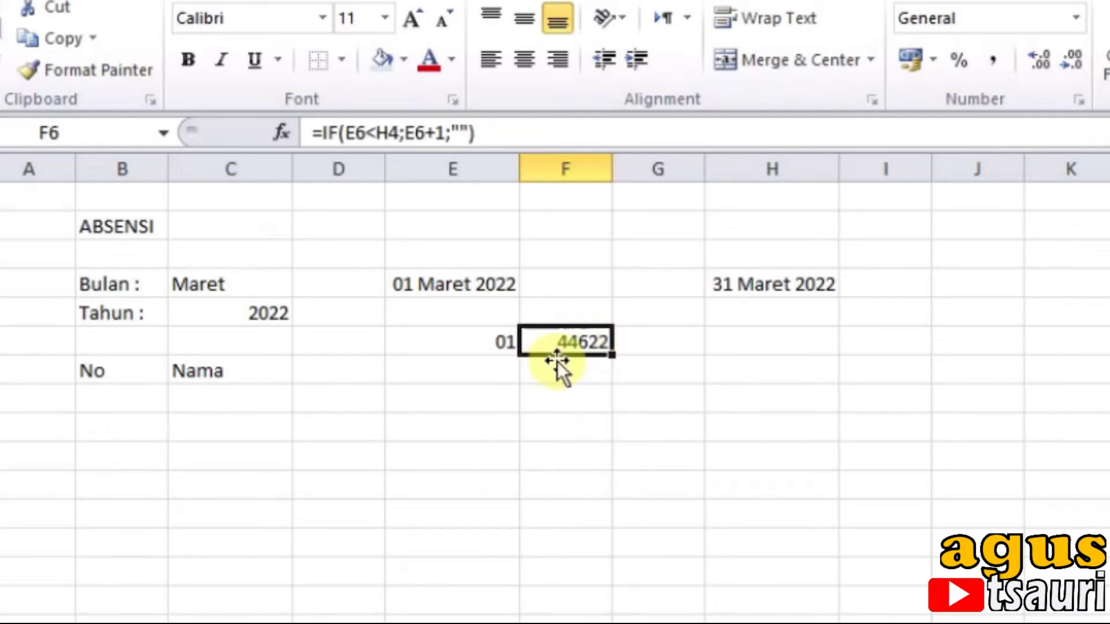
left_click(471, 341)
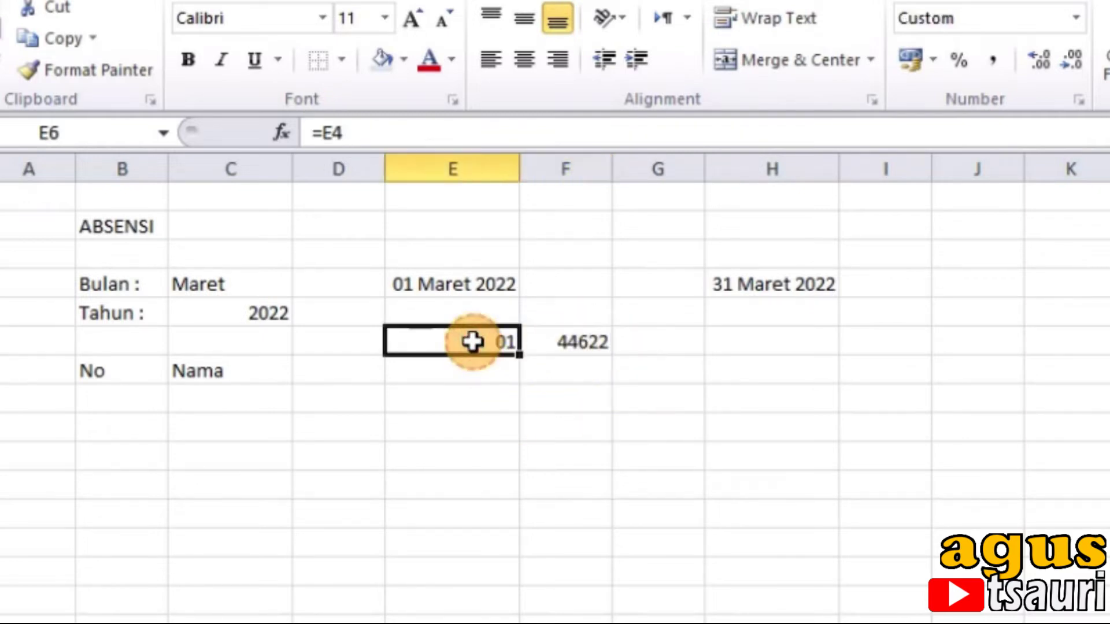
left_click(102, 68)
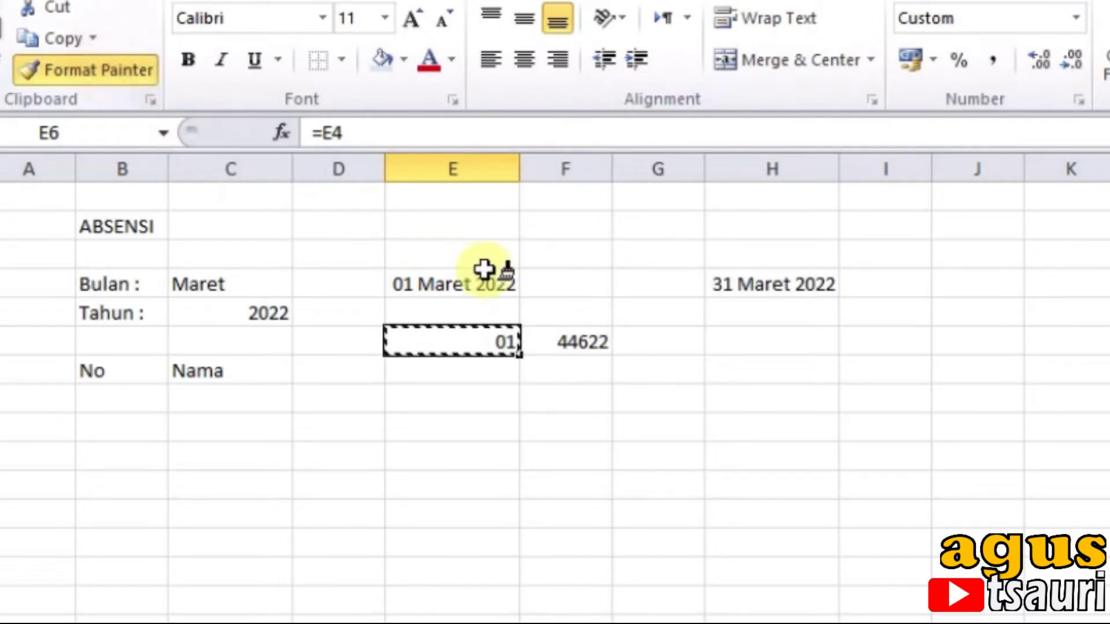
left_click(570, 341)
left_click(599, 427)
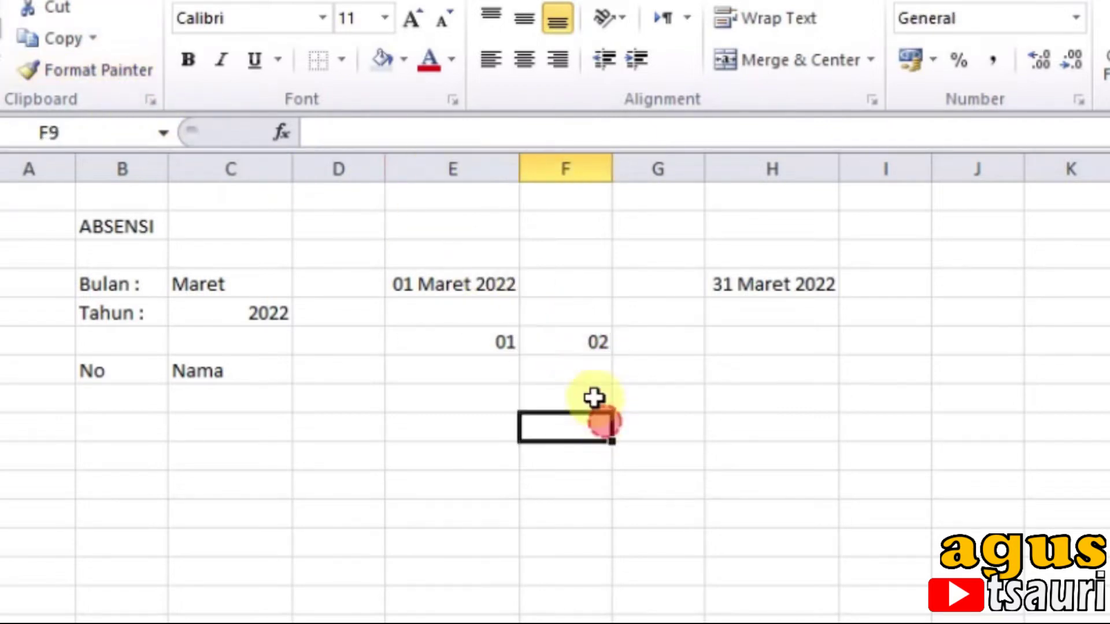
Lock F6's month-end reference so the formula reads =IF(E6<$H$4;E6+1;"").
left_click(571, 334)
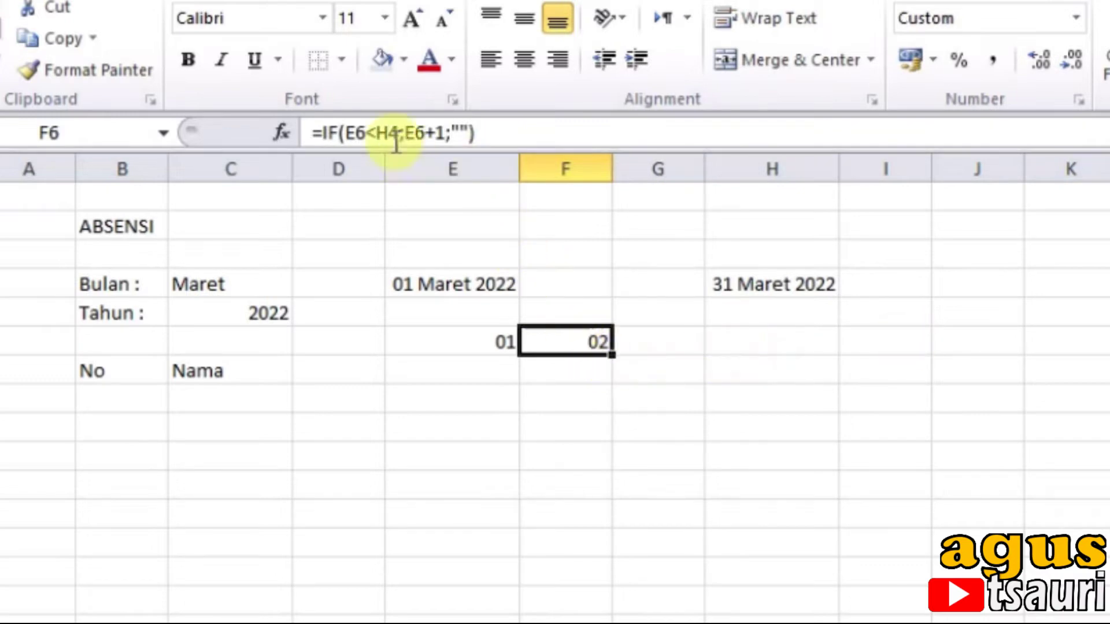
left_click(381, 134)
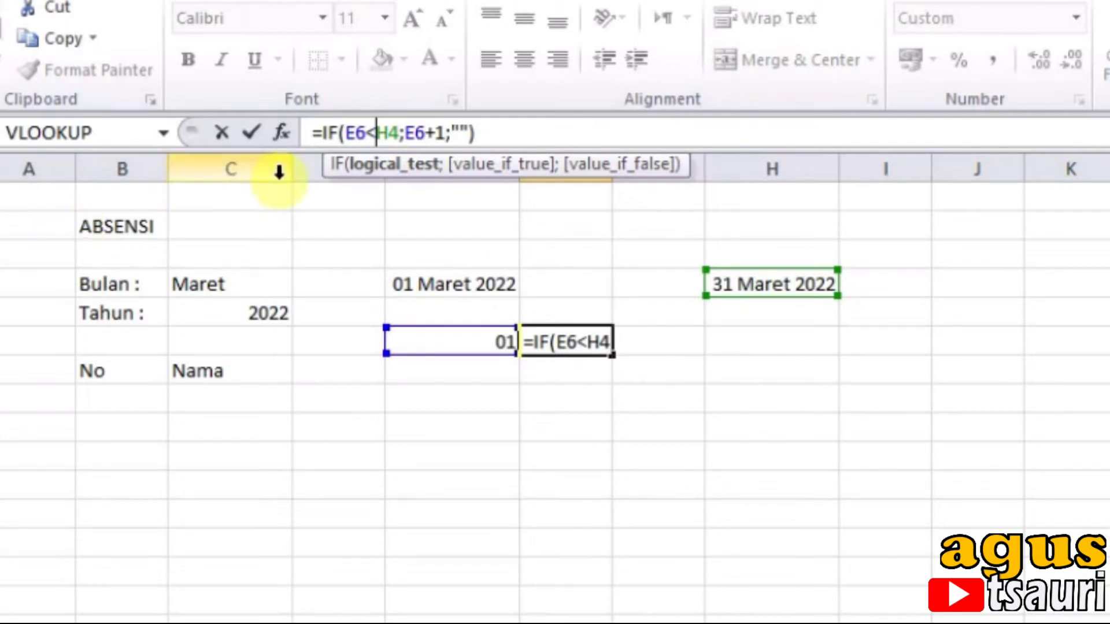
key("F4")
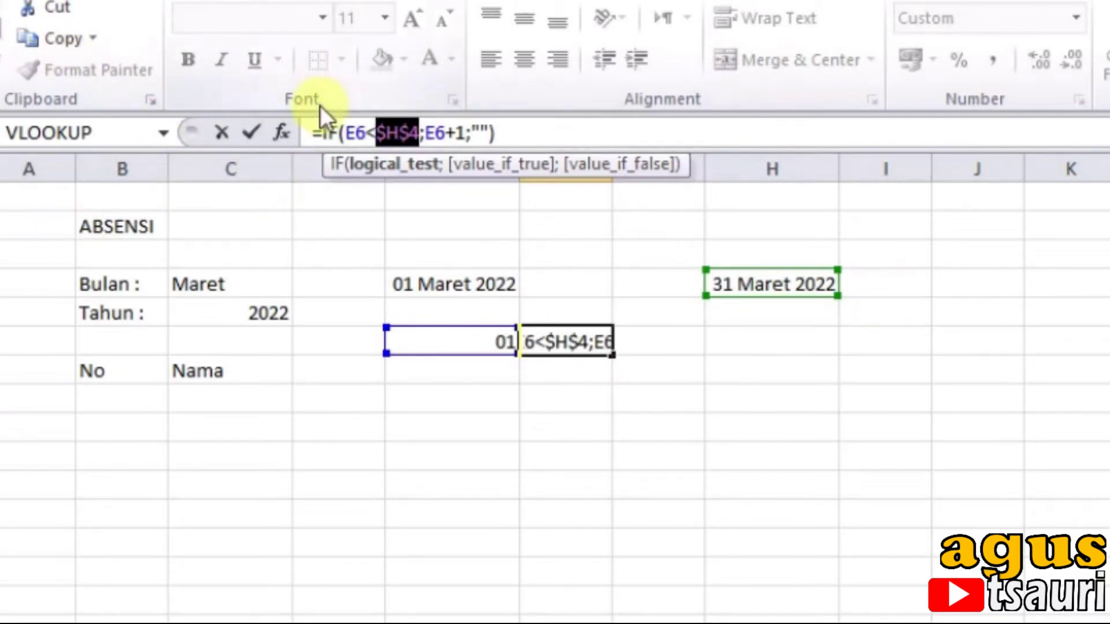
key("Return")
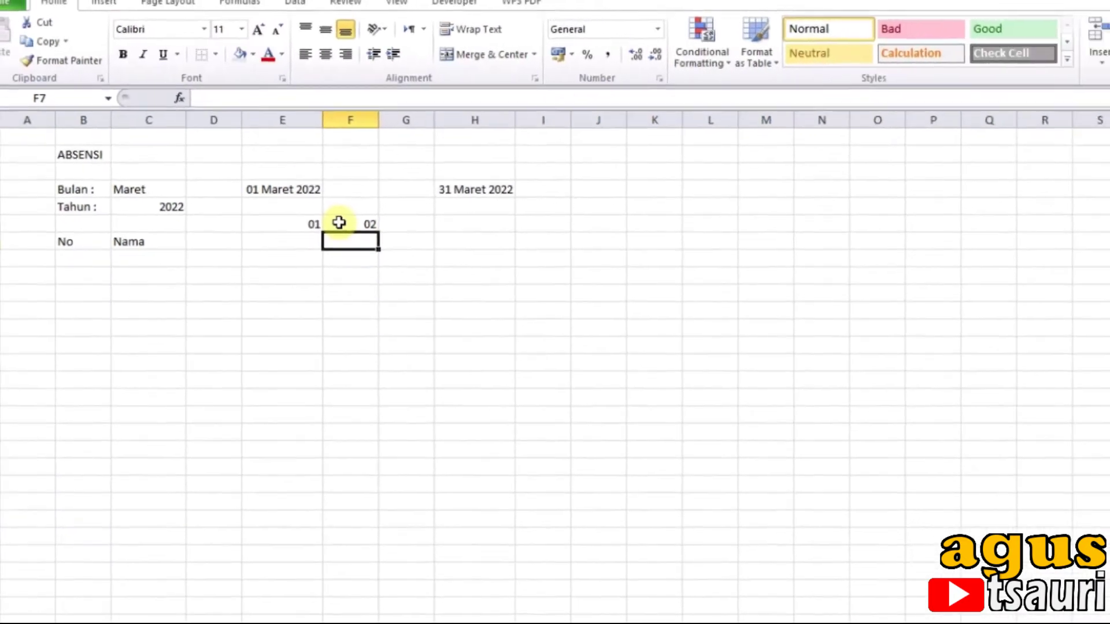
left_click(315, 194)
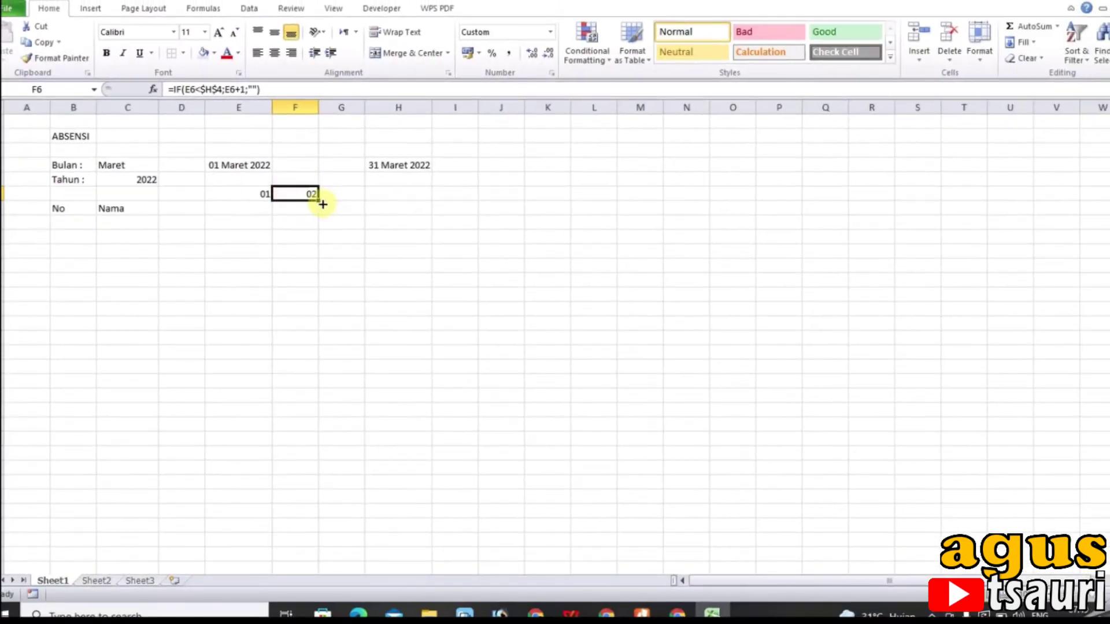
Fill F6's formula right to AI6 for days 01–31 and size columns E:AI to 40 pixels.
left_click_drag(318, 199, 990, 215)
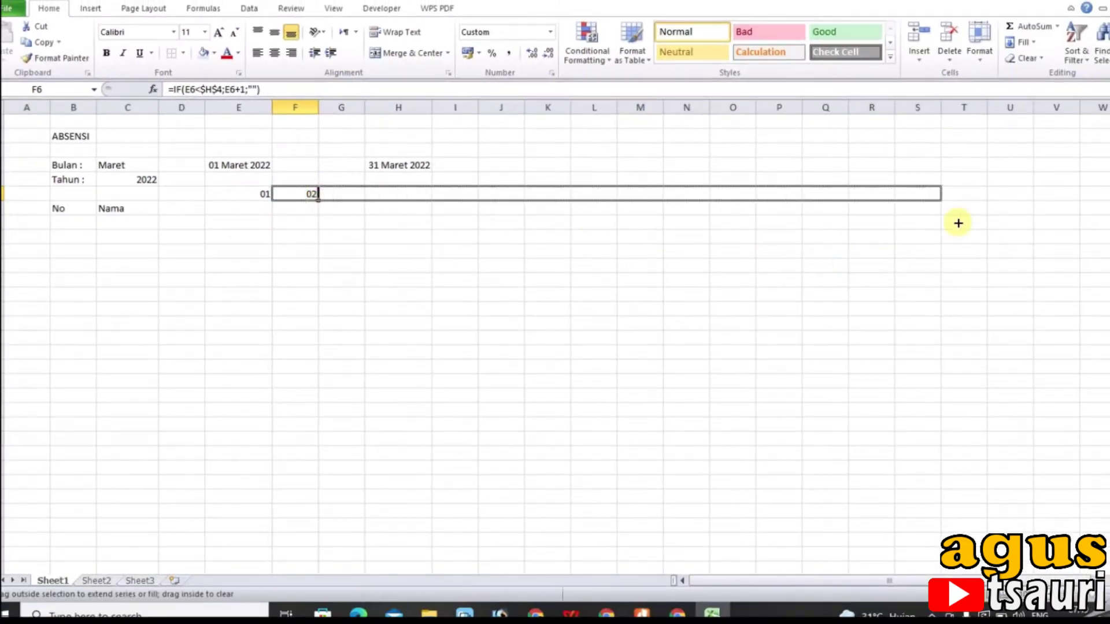
mouse_move(990, 215)
left_mouse_down()
mouse_move(1021, 199)
mouse_move(785, 196)
mouse_move(873, 203)
mouse_move(836, 200)
left_mouse_up()
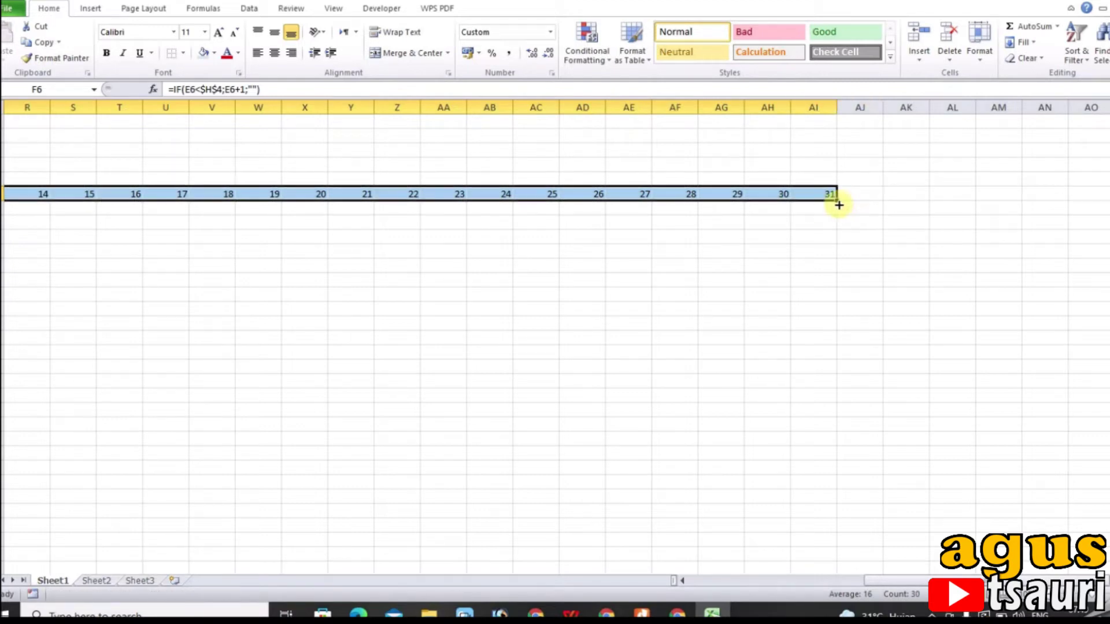
mouse_move(816, 132)
left_mouse_down()
mouse_move(3, 158)
mouse_move(159, 199)
mouse_move(171, 191)
left_mouse_up()
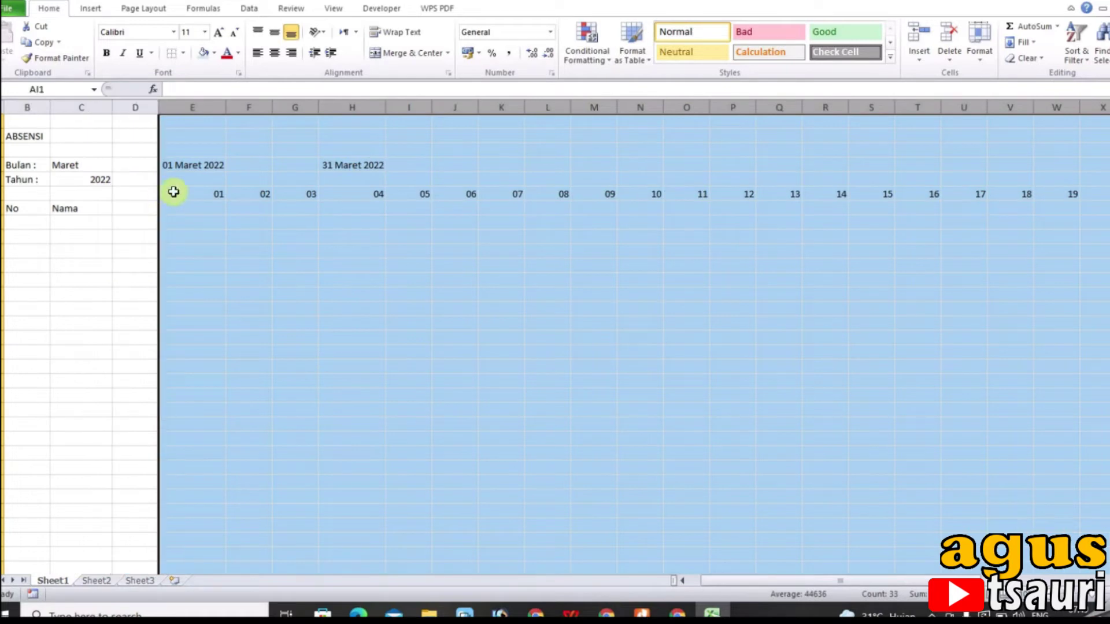
left_click_drag(225, 109, 188, 108)
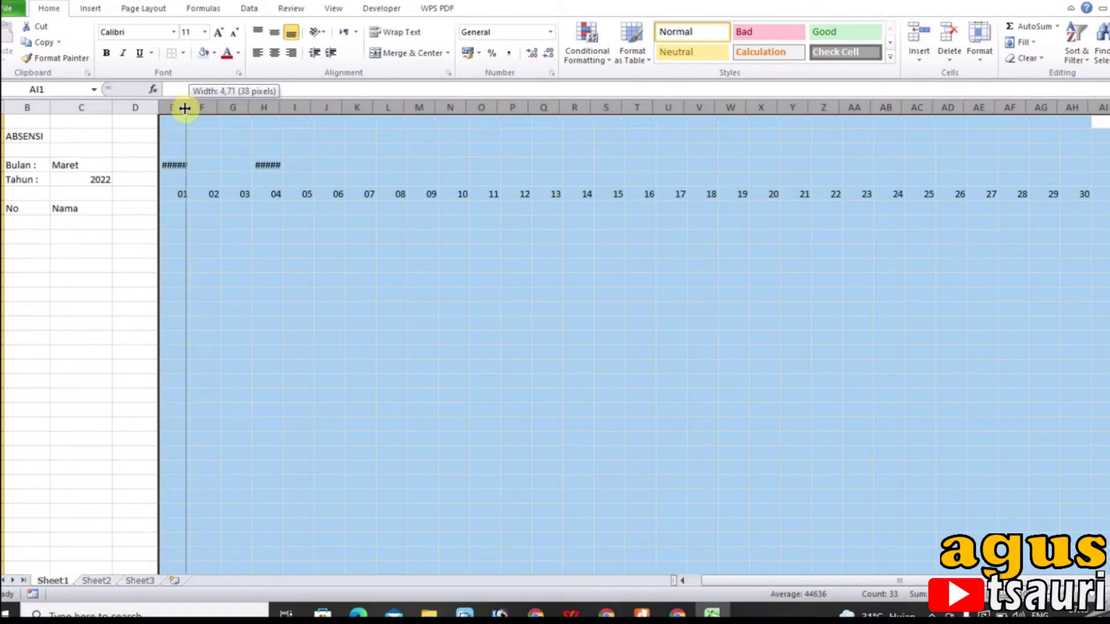
left_click_drag(189, 109, 181, 109)
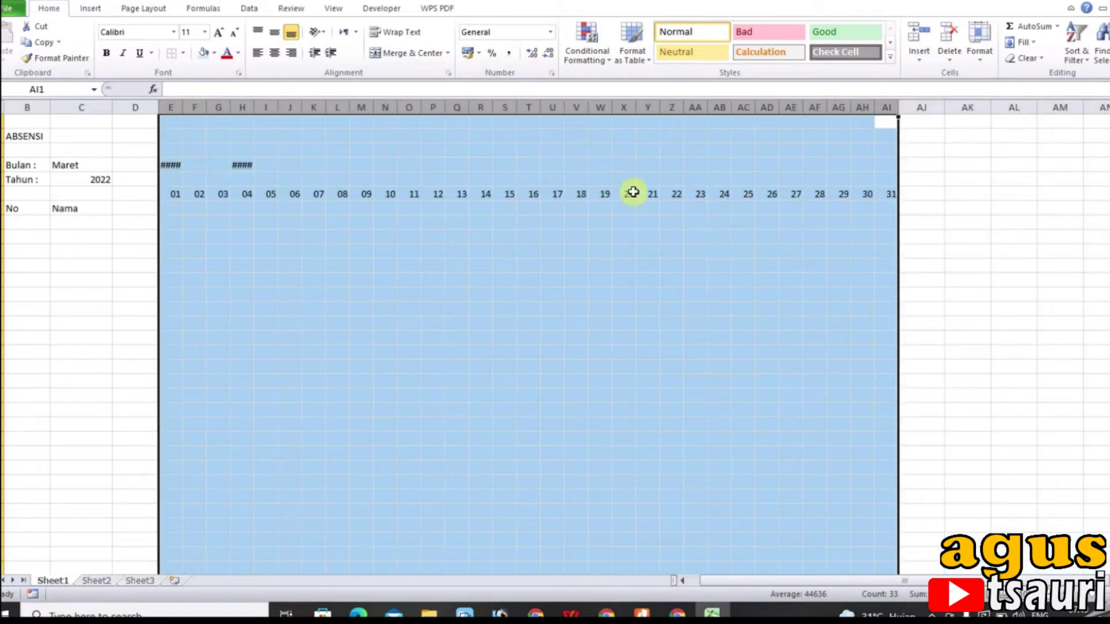
left_click_drag(185, 105, 190, 106)
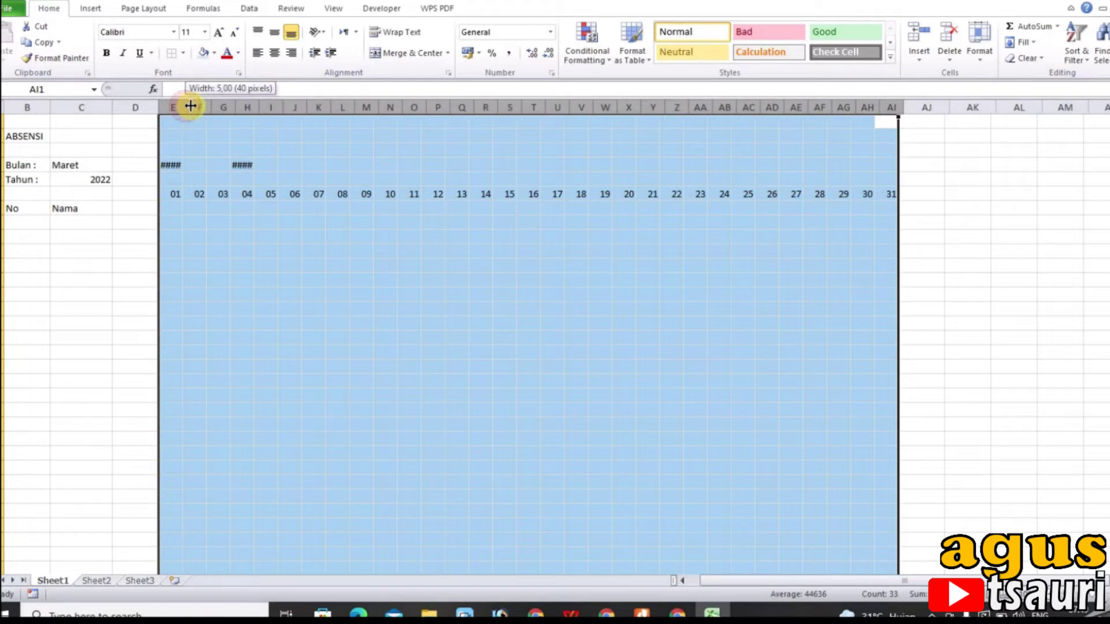
left_click(289, 295)
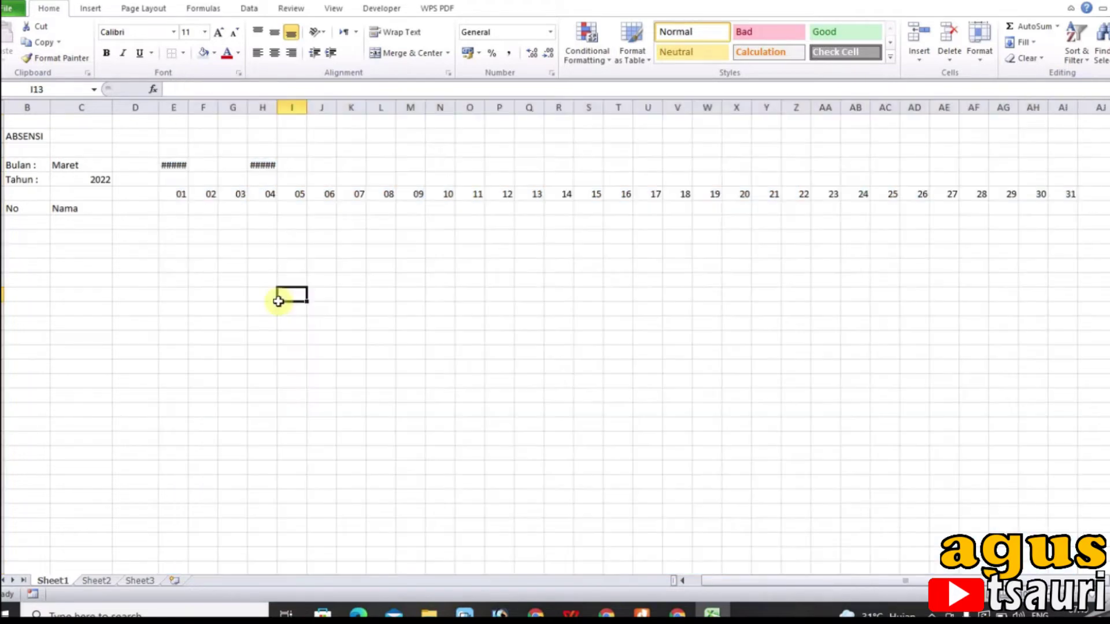
Copy the end-date formula into U4 and the start-date formula into S4.
left_click(268, 168)
key("ctrl+c")
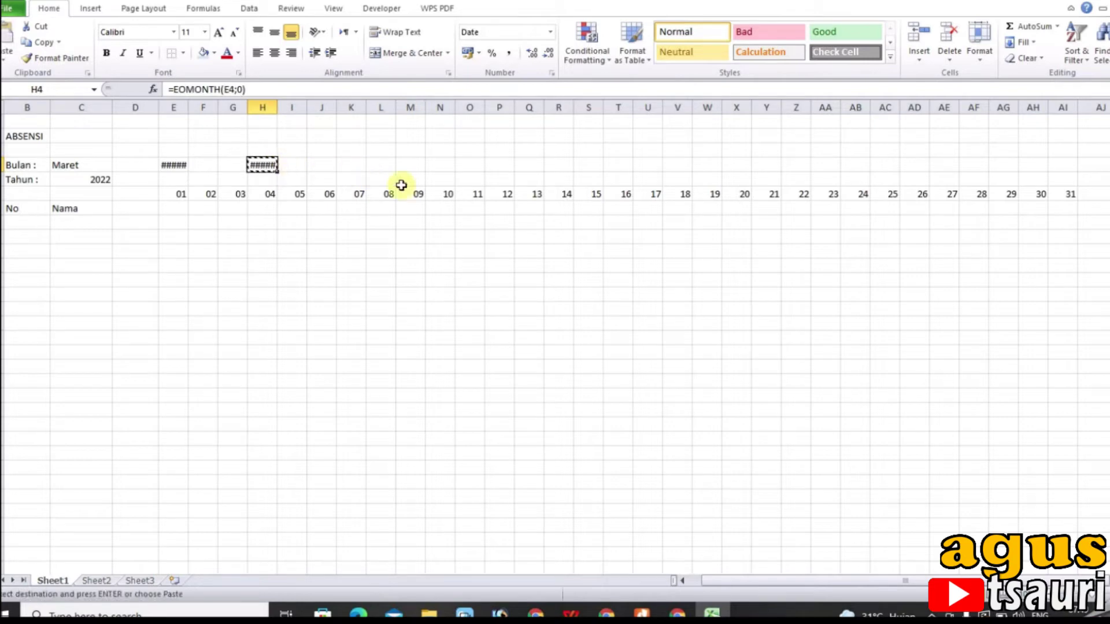
left_click(648, 166)
key("Return")
key("ctrl+c")
left_click(174, 166)
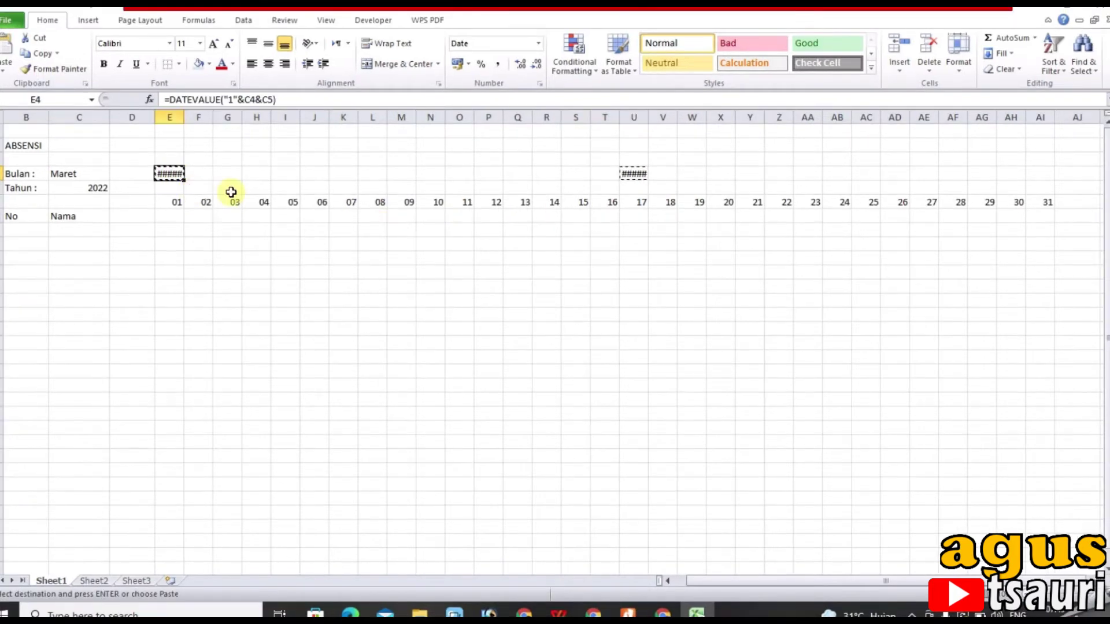
left_click(576, 173)
key("Return")
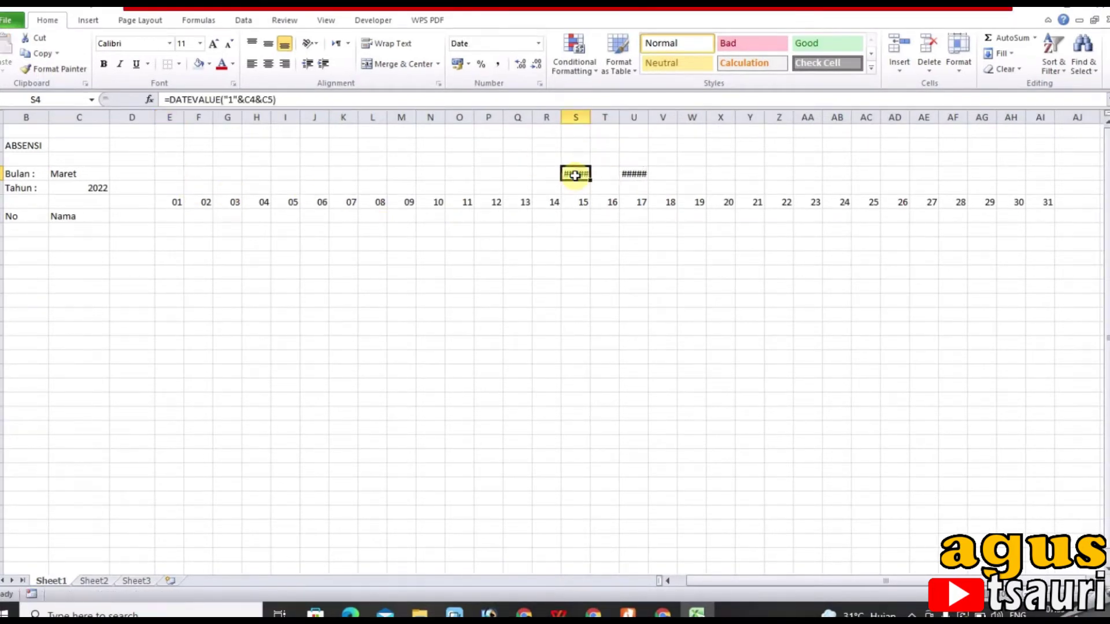
left_click(604, 173)
key("Escape")
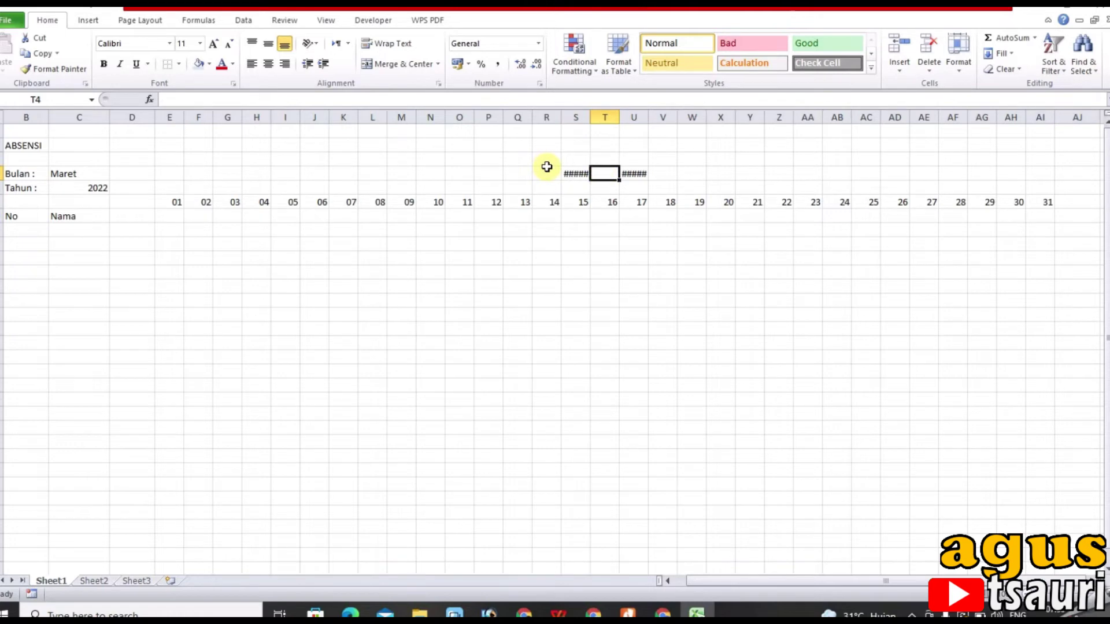
Merge E4:S4 and U4:AI4, left-align the end date and right-align the start date.
left_click_drag(576, 174, 177, 173)
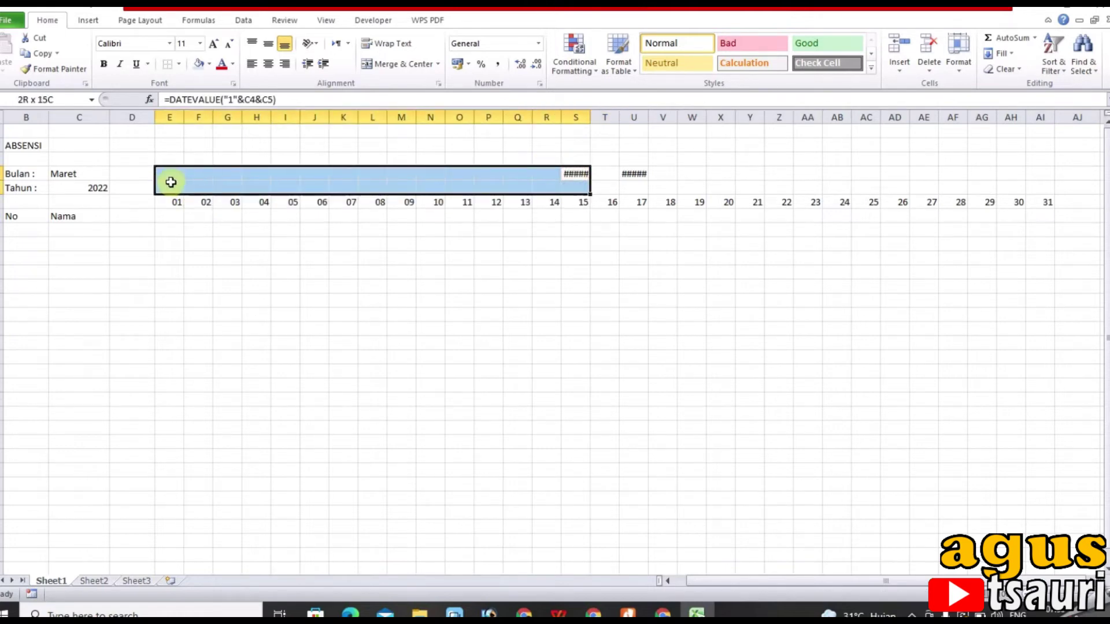
left_click(387, 60)
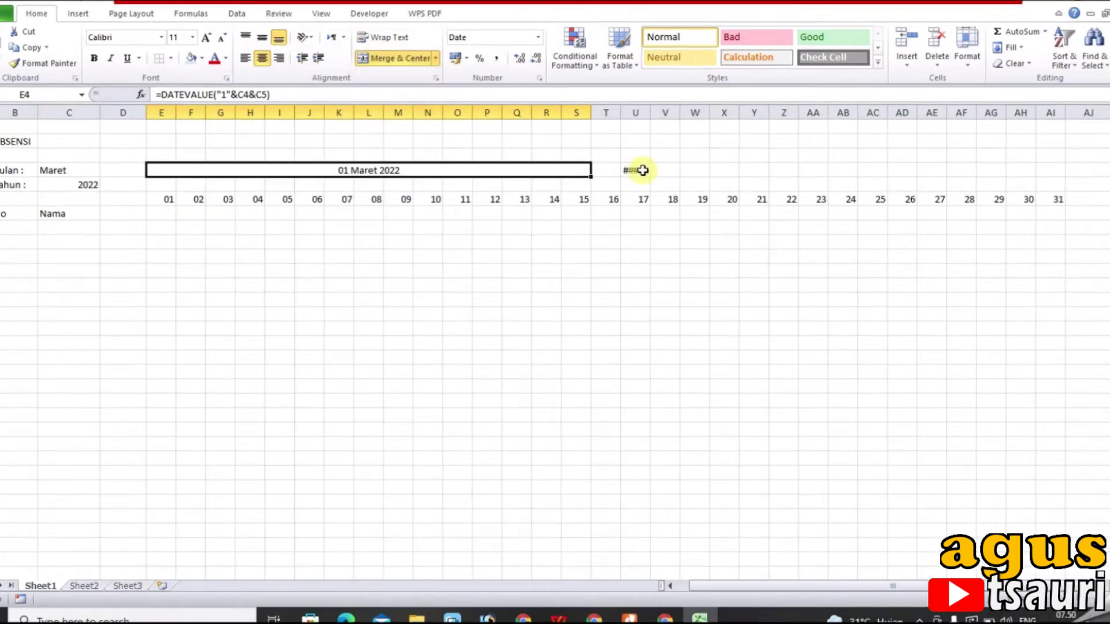
left_click_drag(643, 170, 1049, 170)
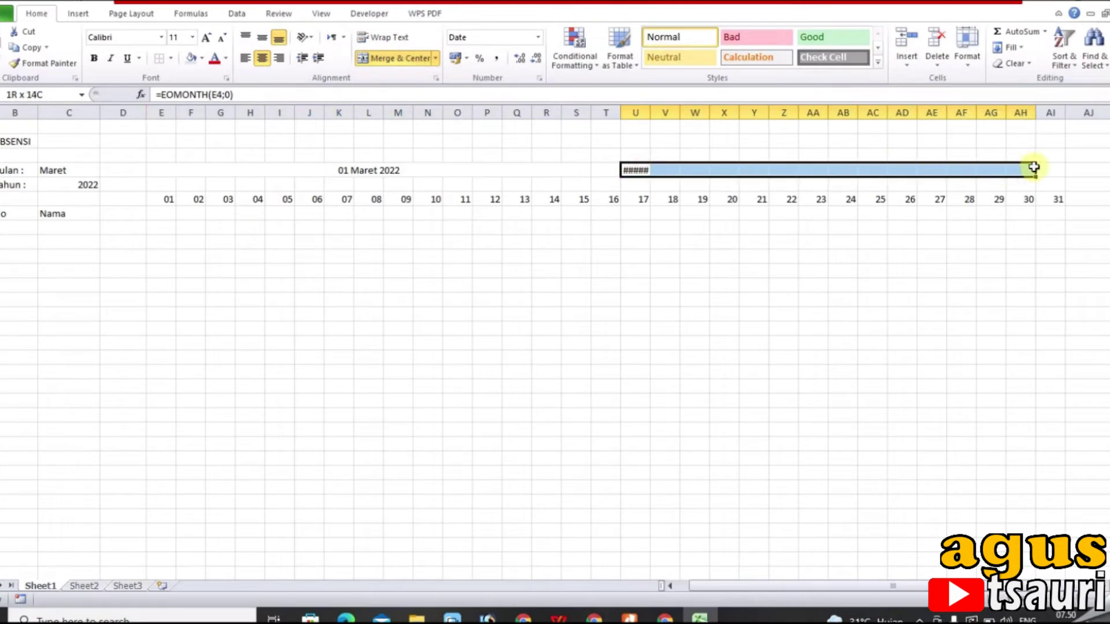
left_click(394, 60)
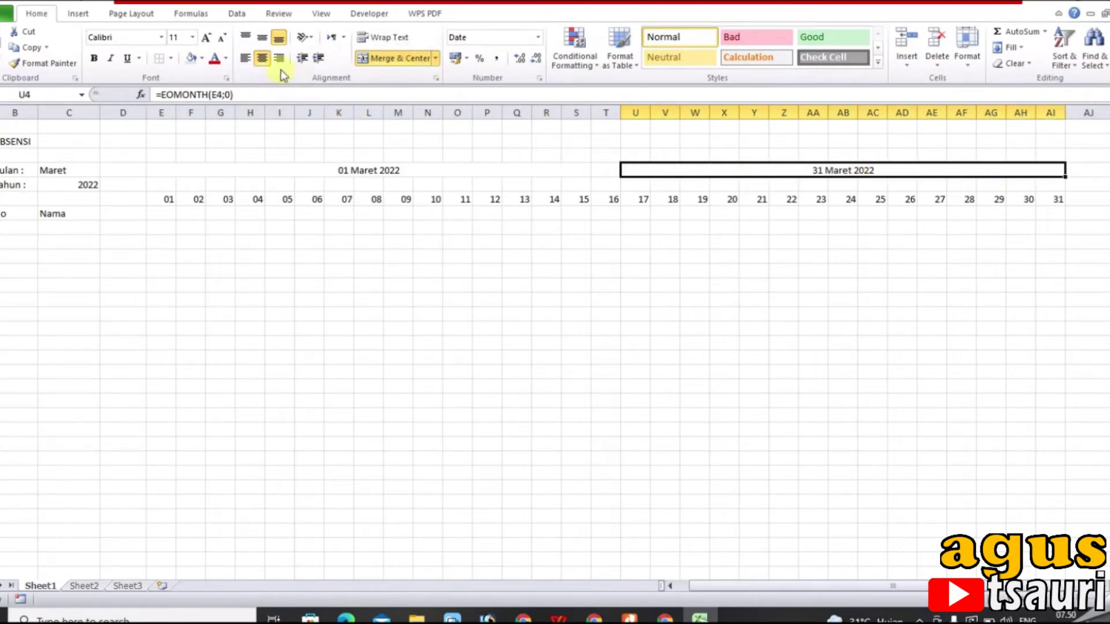
left_click(244, 58)
left_click(389, 169)
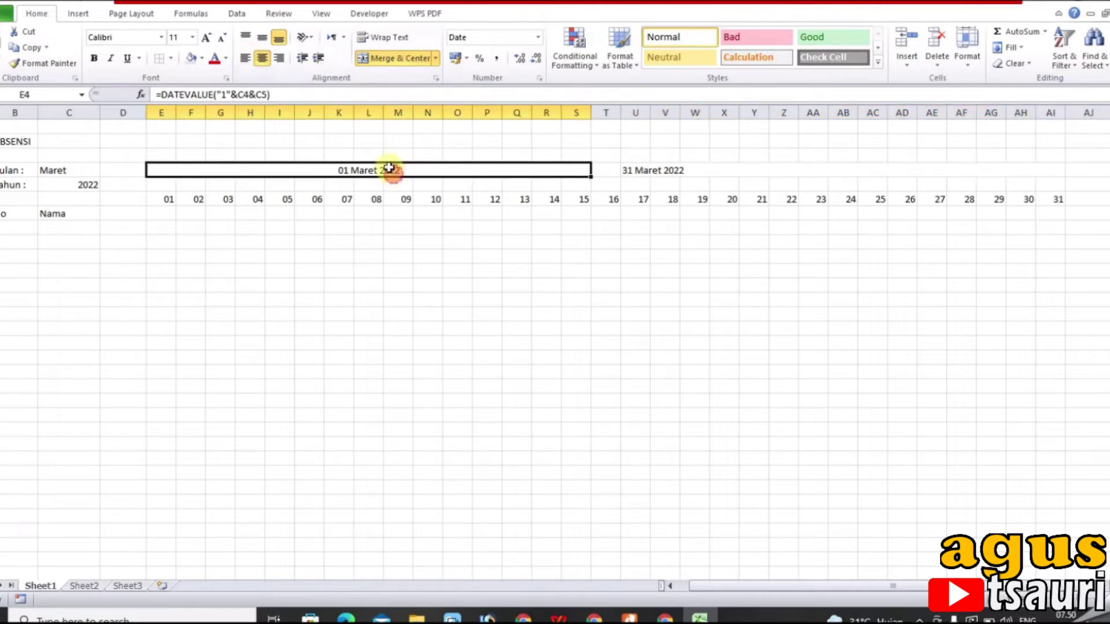
left_click(279, 58)
Enter s/d in T4 and centre it between the two dates.
left_click(611, 170)
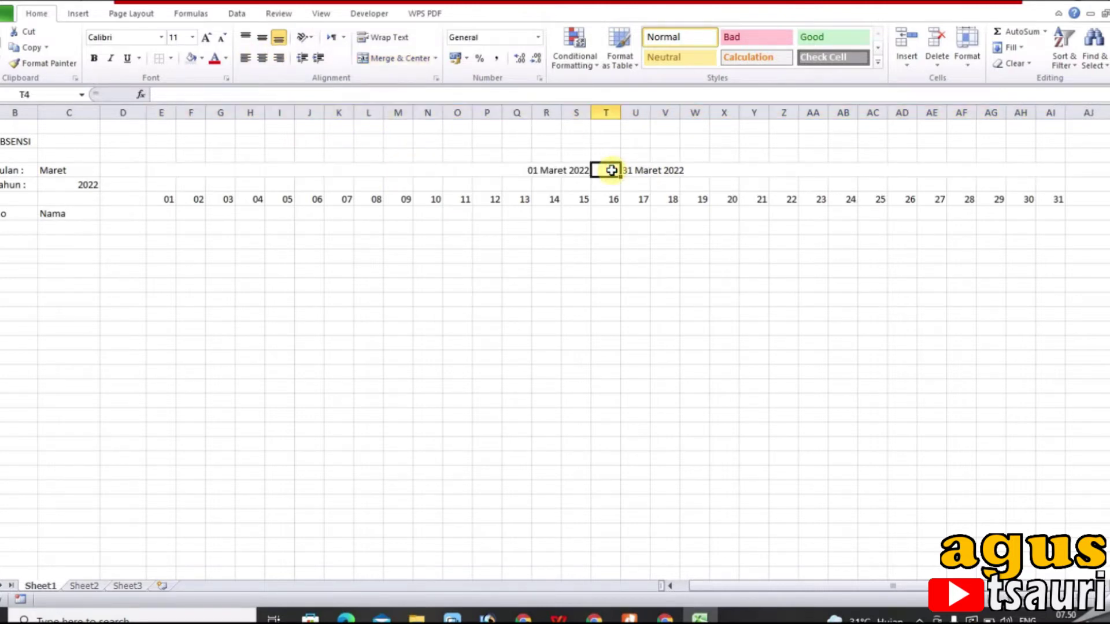
type("s/d")
key("Return")
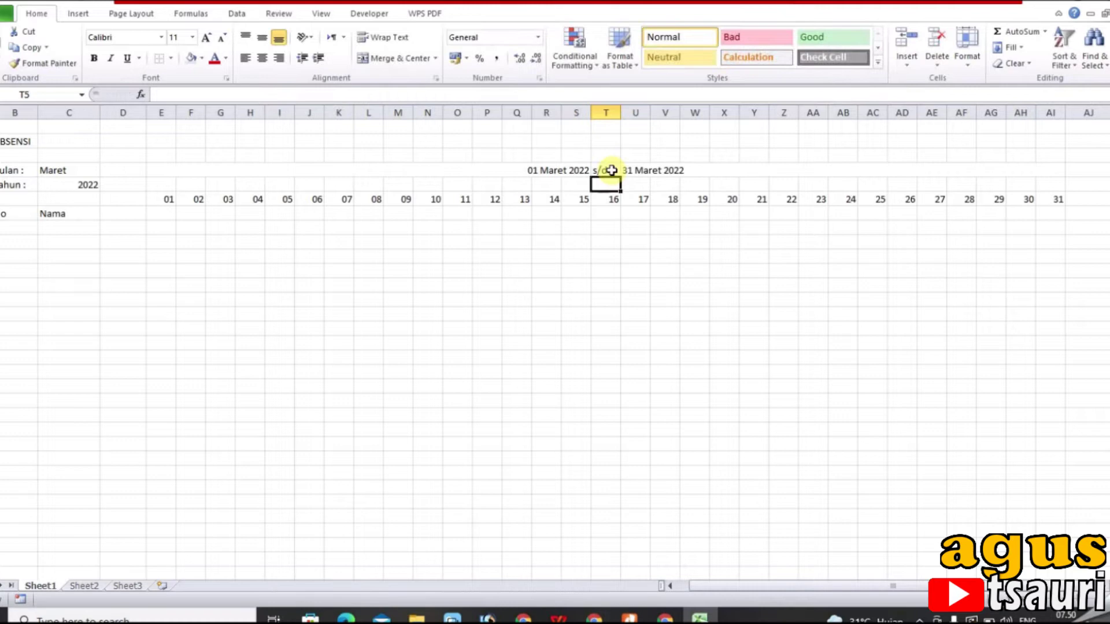
left_click(611, 170)
left_click(269, 63)
left_click(663, 240)
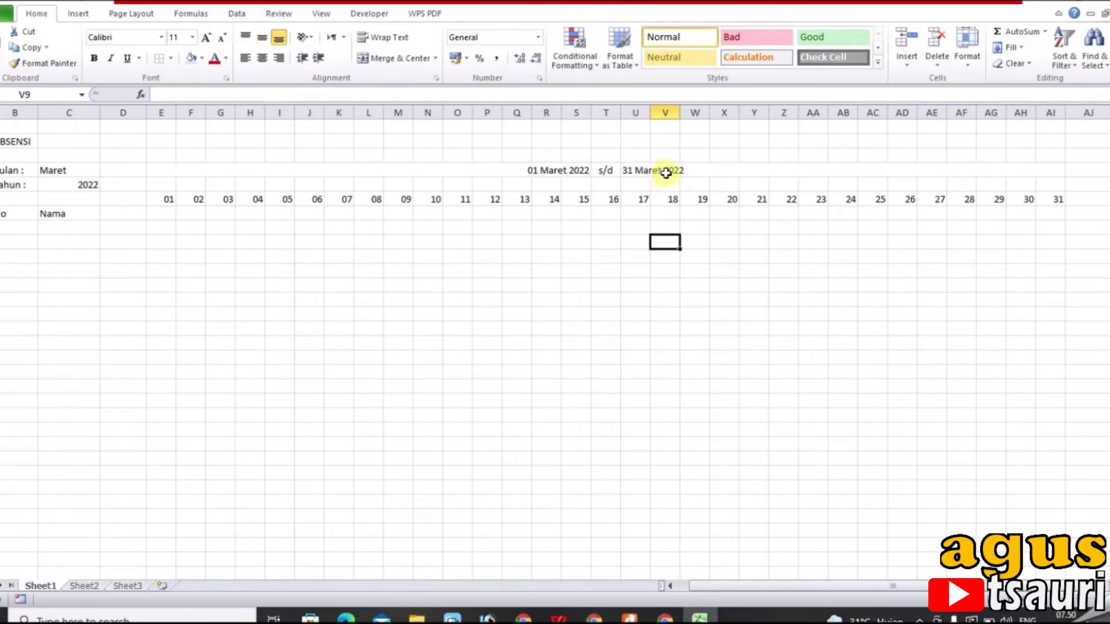
left_click(539, 174)
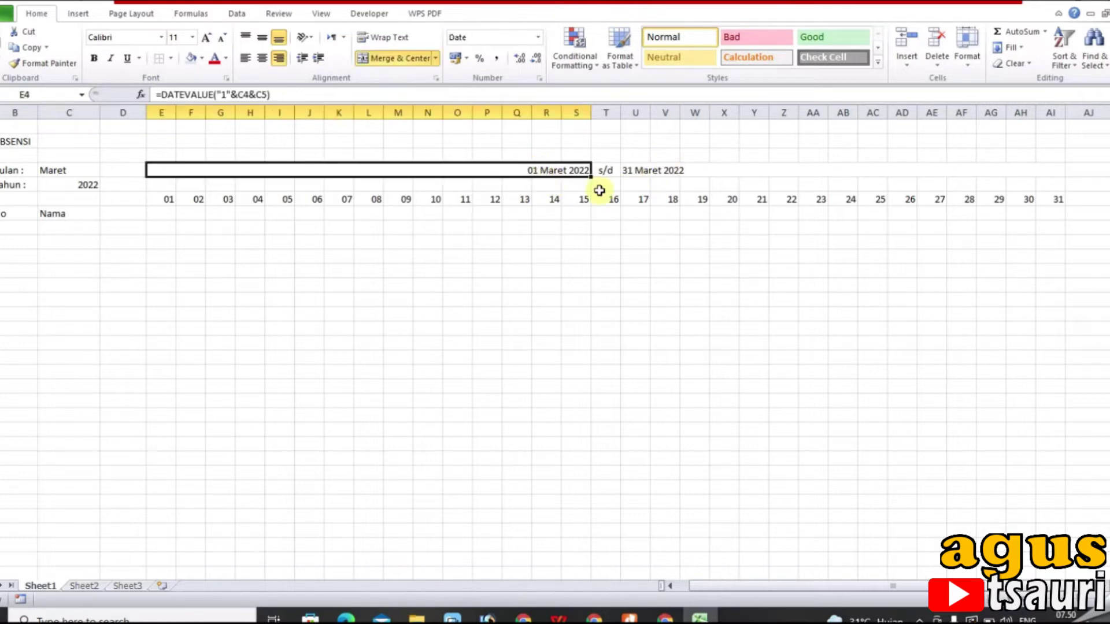
Apply custom format d mmmm to both dates, showing 01 Maret and 31 Maret.
left_click(650, 172, "ctrl")
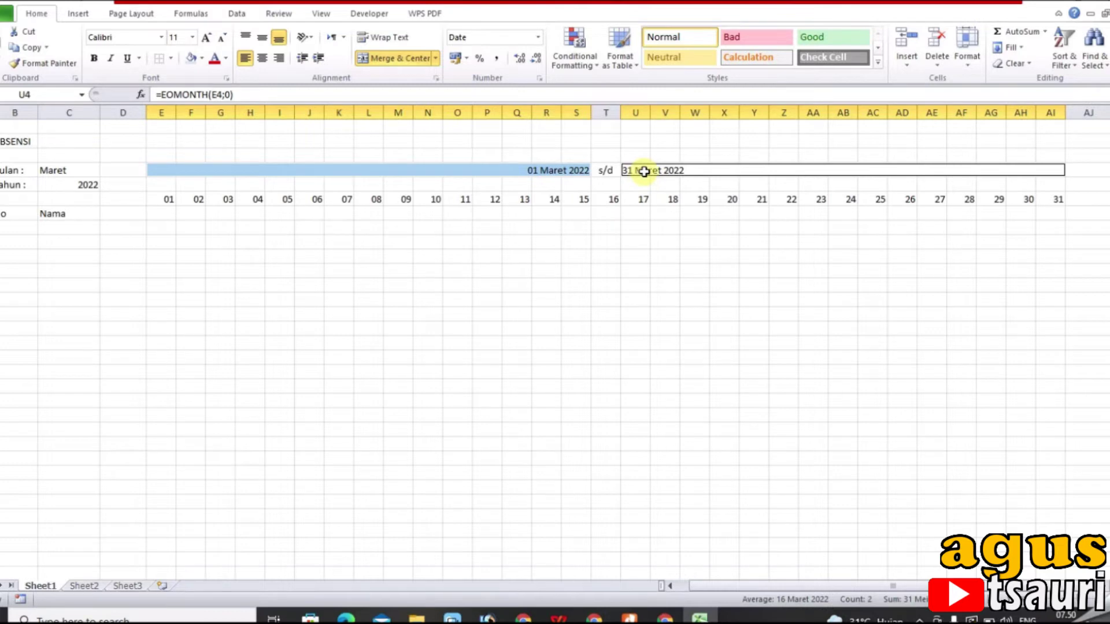
right_click(650, 169)
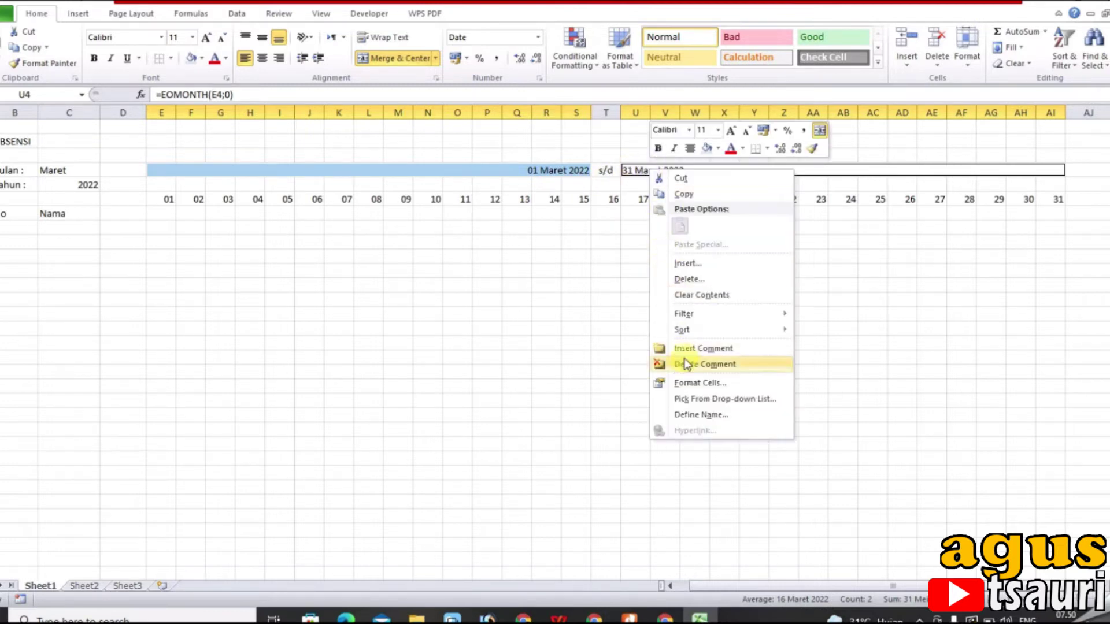
left_click(700, 384)
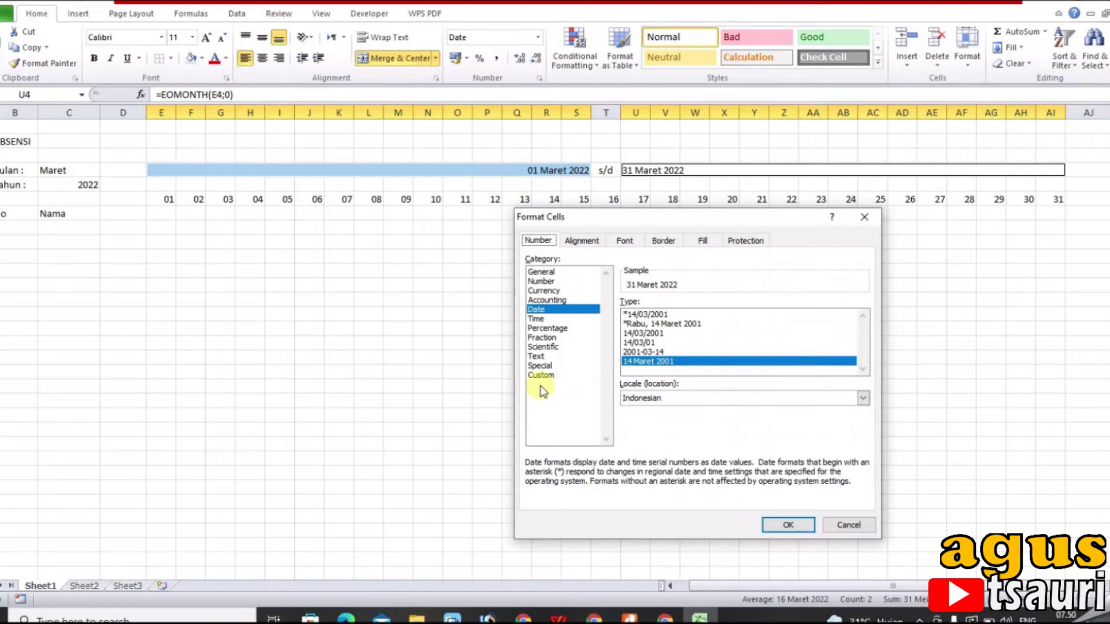
left_click(542, 376)
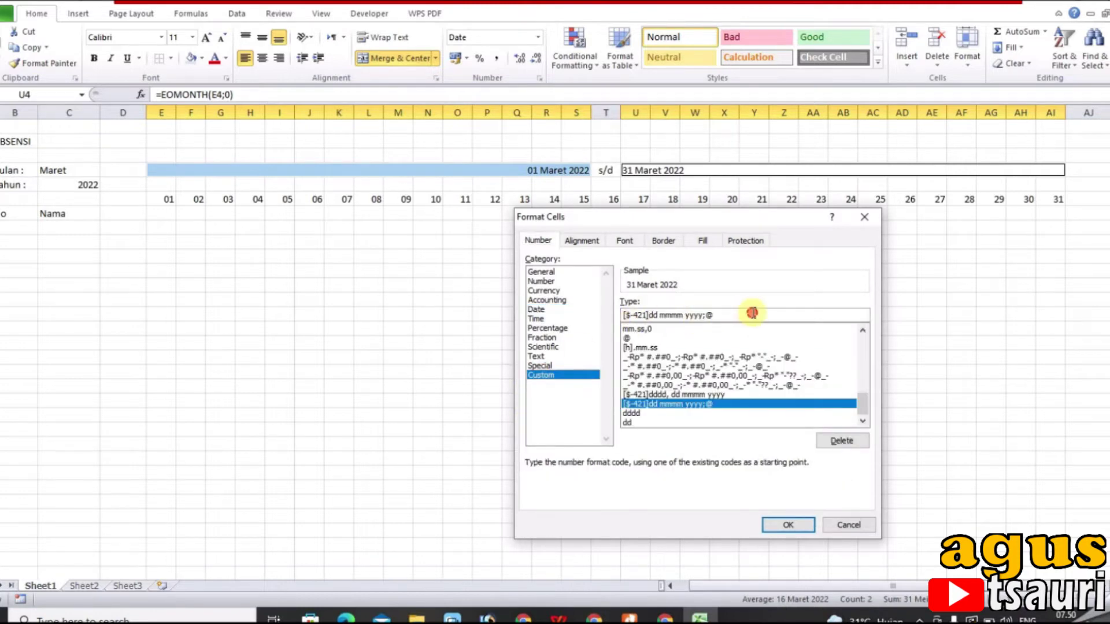
type("dd")
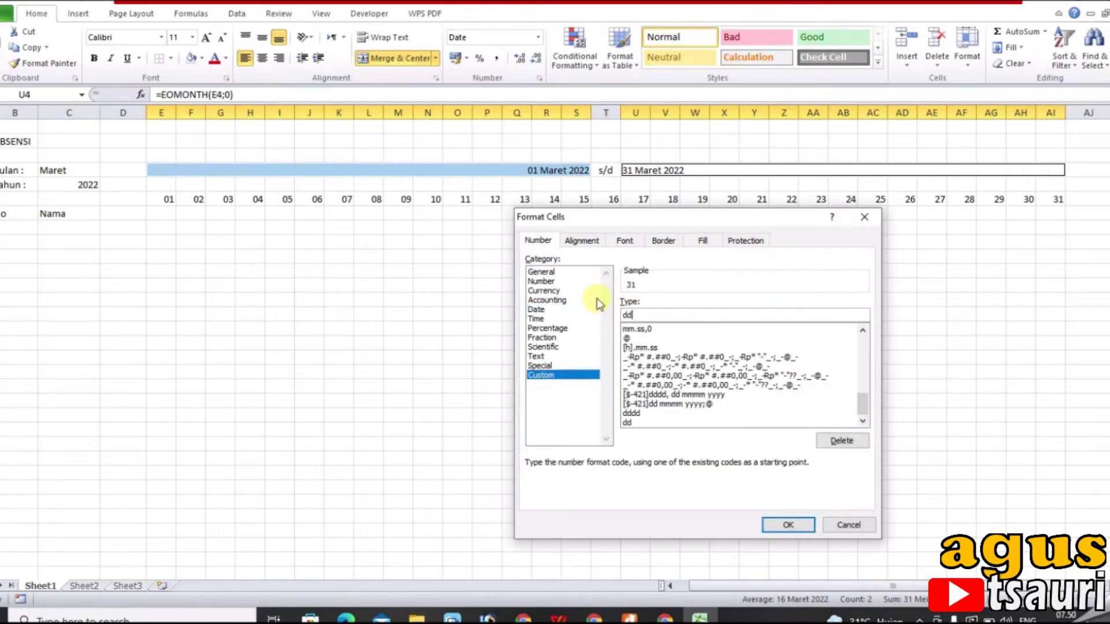
type(" mmmm")
left_click(786, 525)
left_click(604, 241)
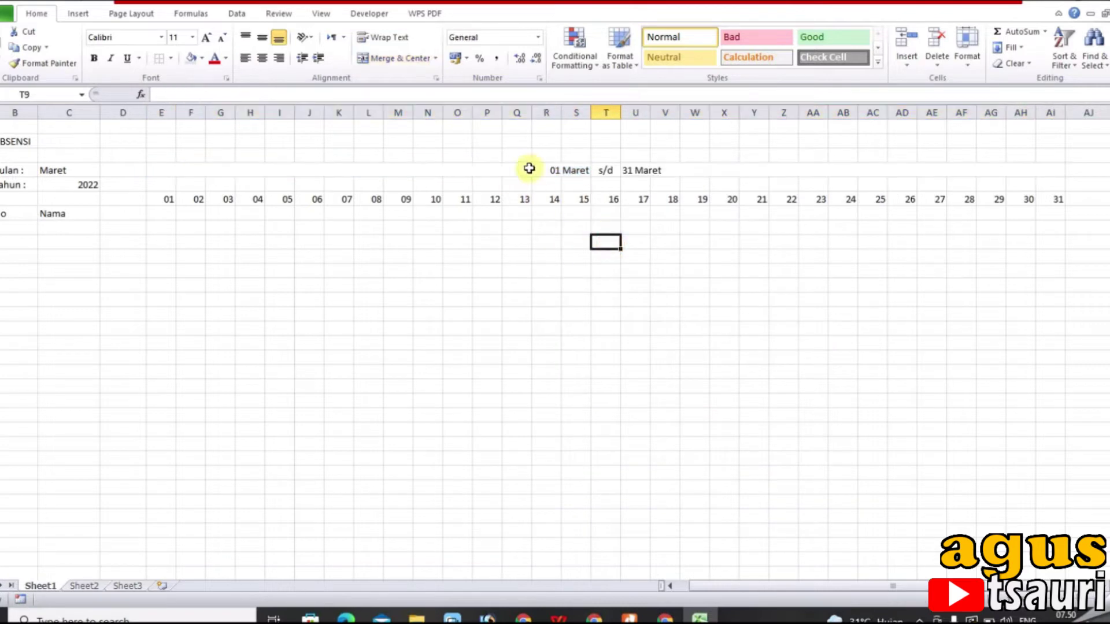
Left-align the year 2022 in C5 and begin a =TEXT( formula in E7.
left_click(88, 186)
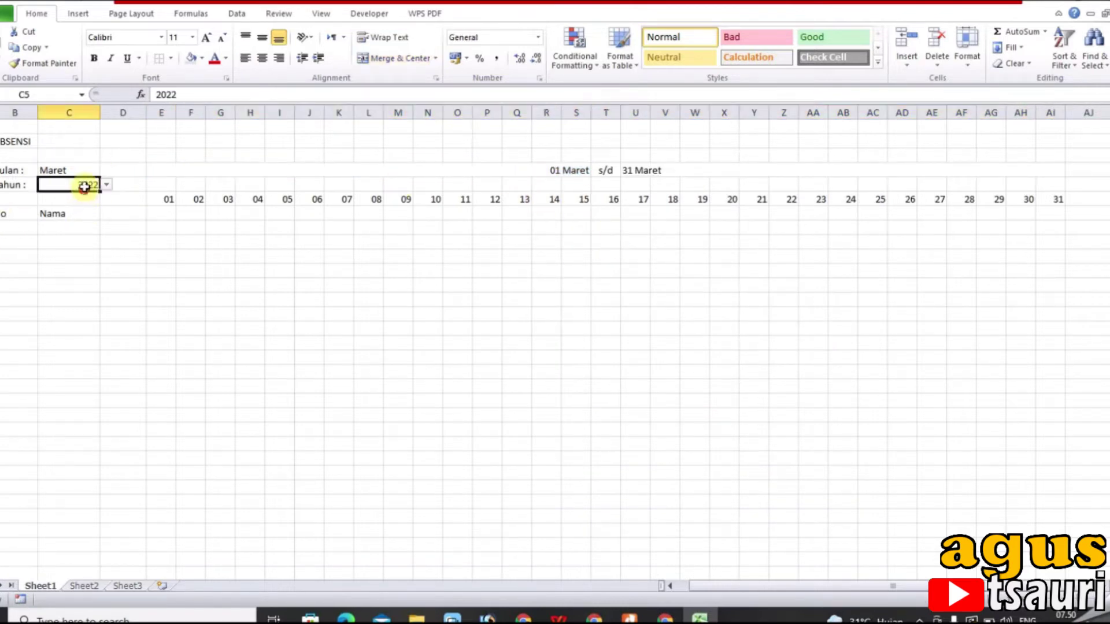
left_click(246, 59)
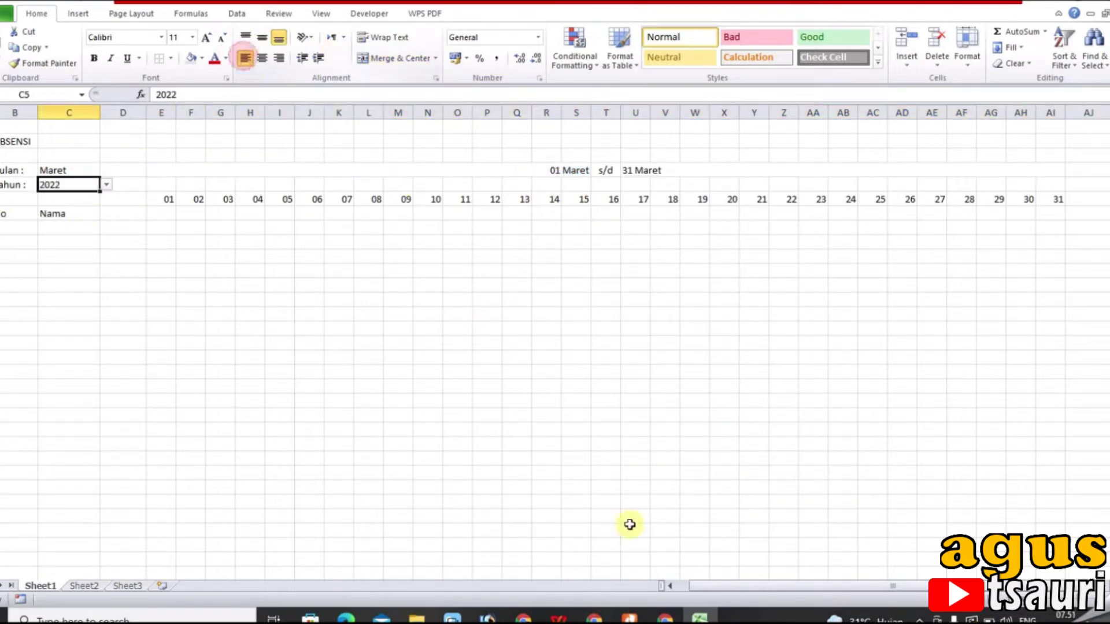
left_click_drag(772, 587, 754, 587)
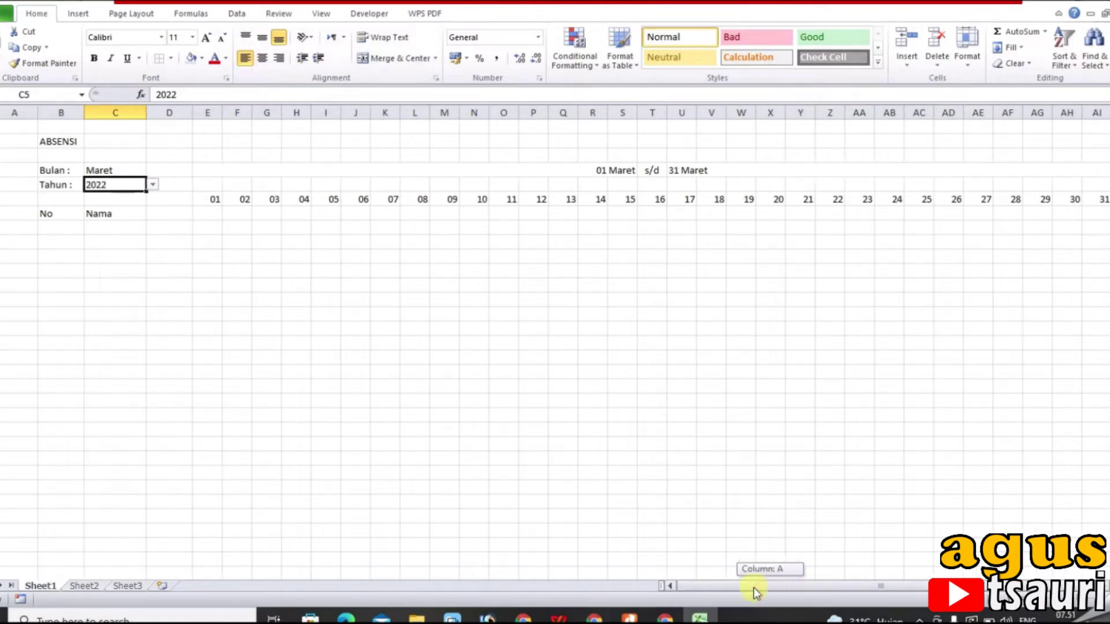
left_click(202, 211)
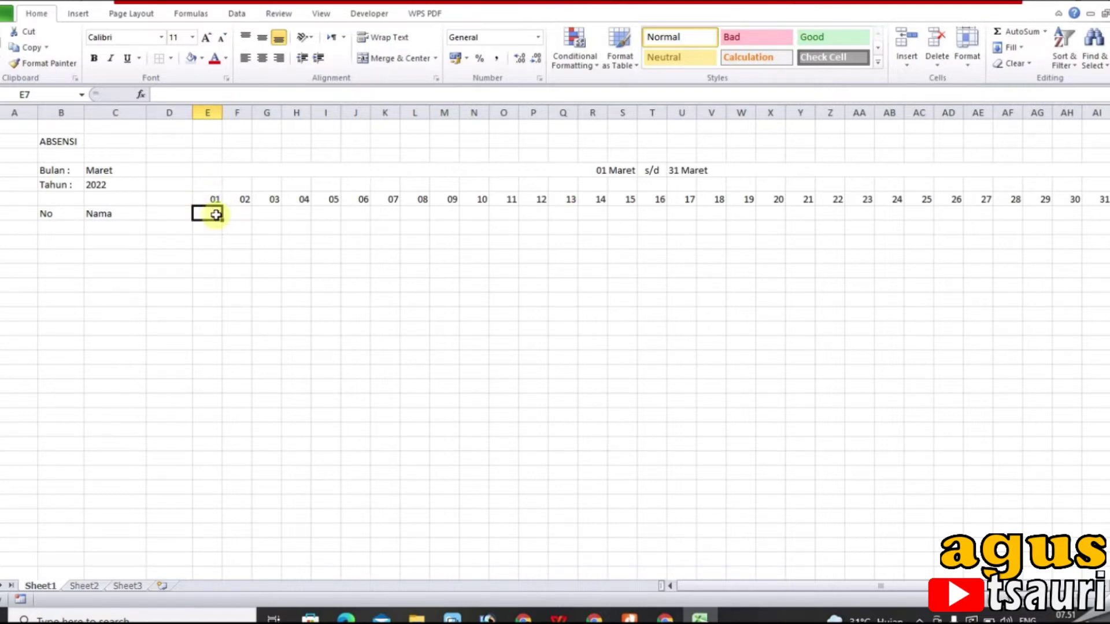
type("=")
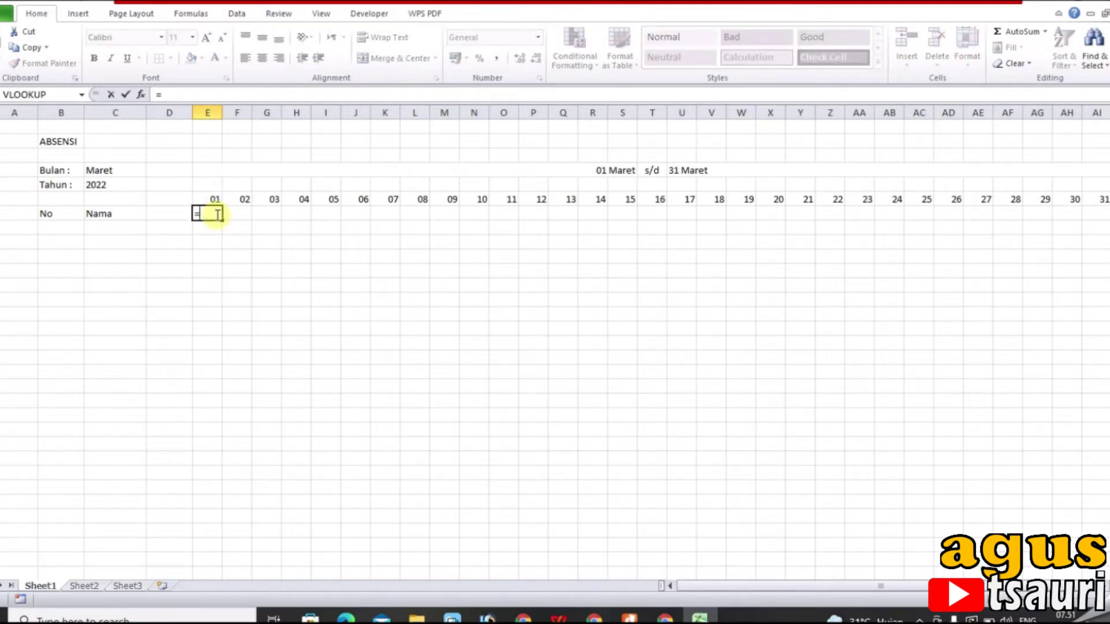
type("text")
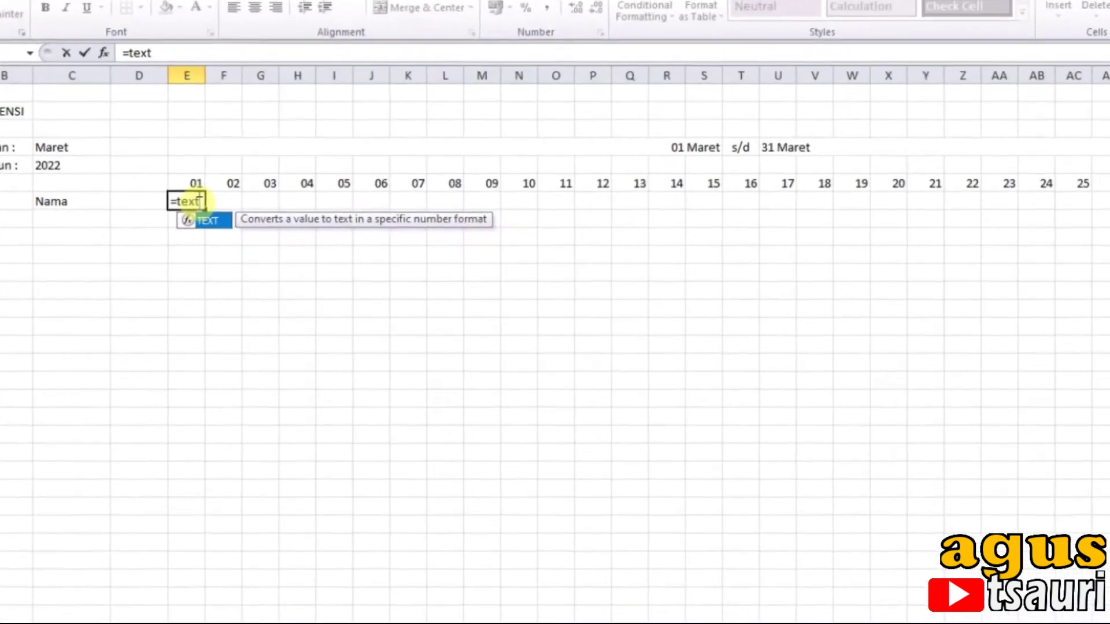
type("(")
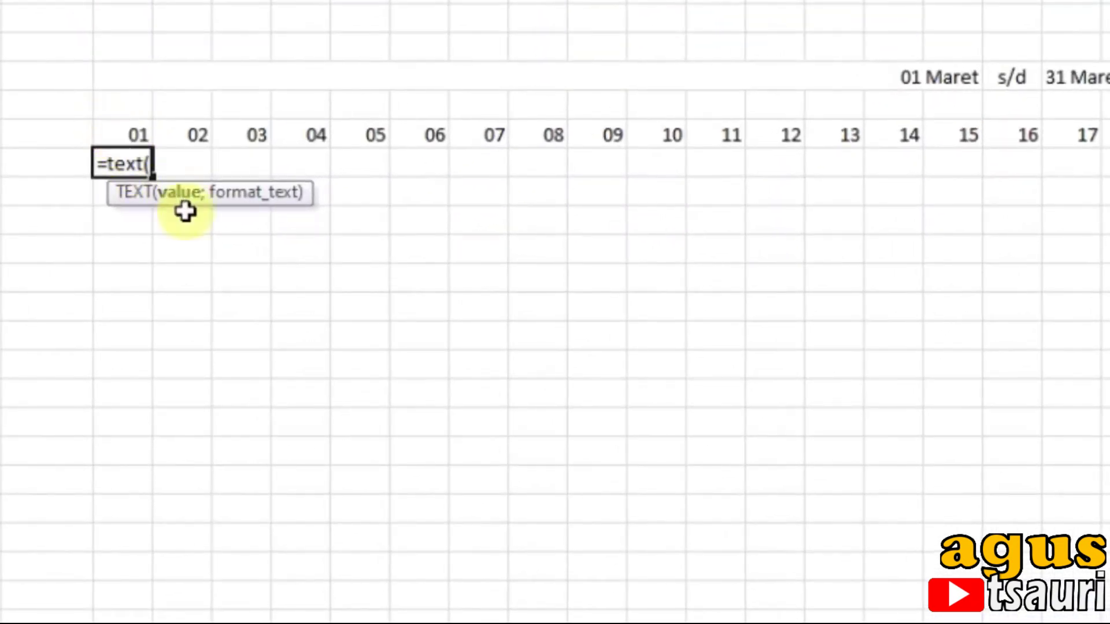
Complete =TEXT(E6;"dddd") in E7 to show Selasa, then fill it across to AI7.
left_click(129, 136)
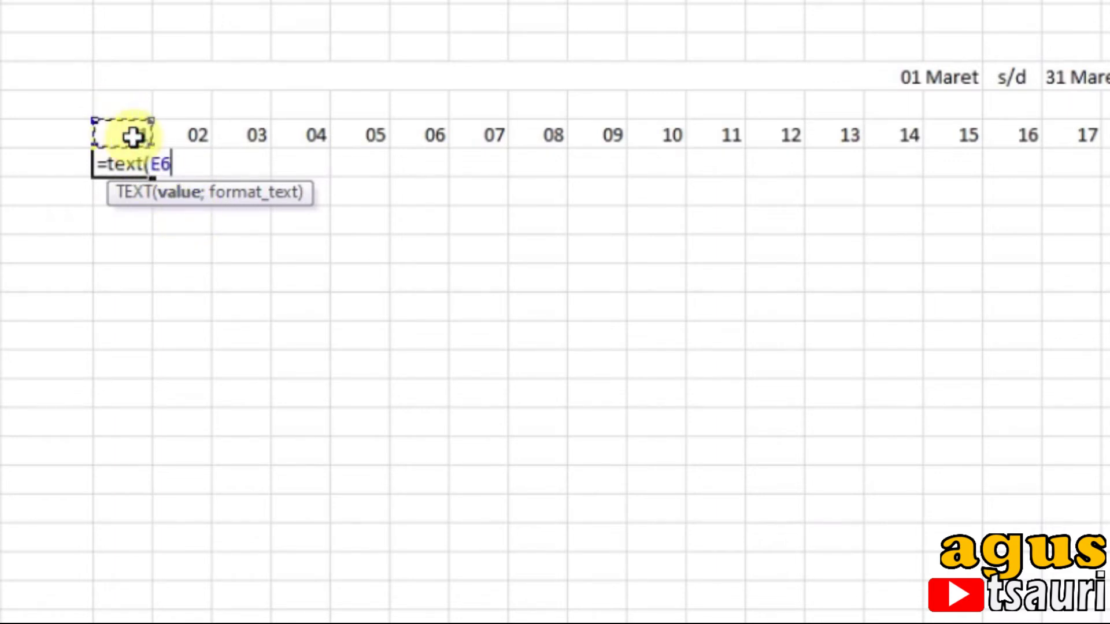
type(";\"dd")
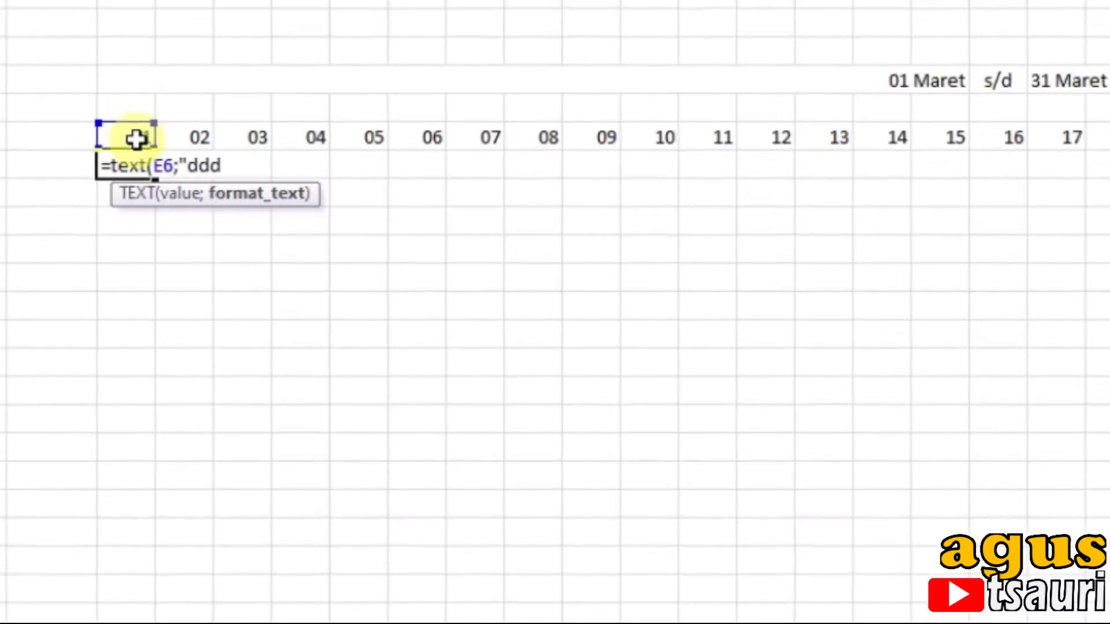
type("d\"")
key("Return")
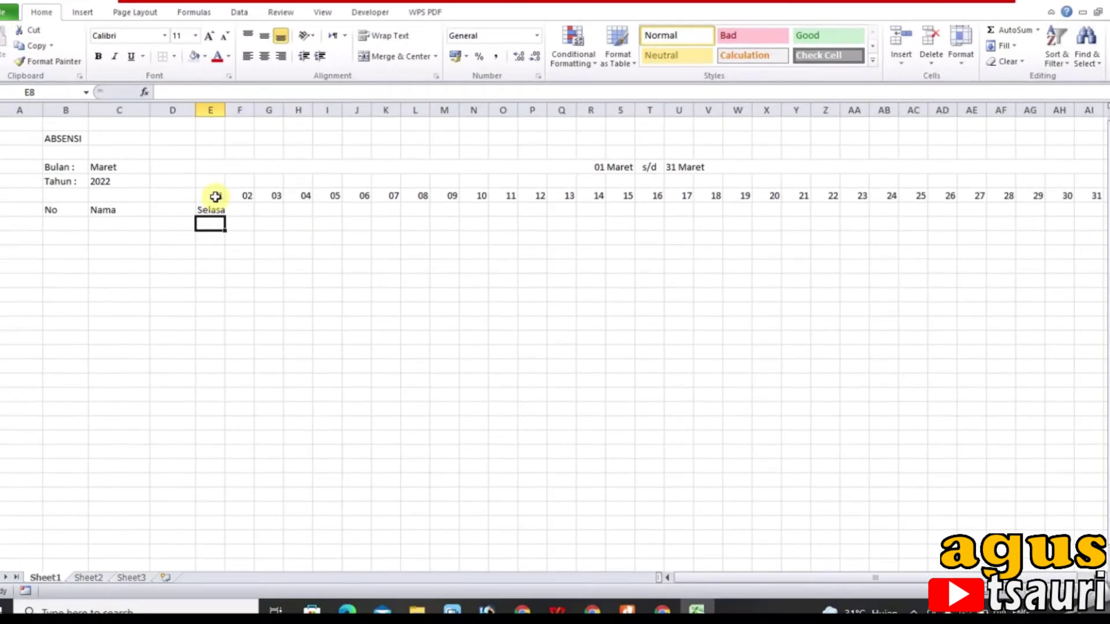
left_click(212, 211)
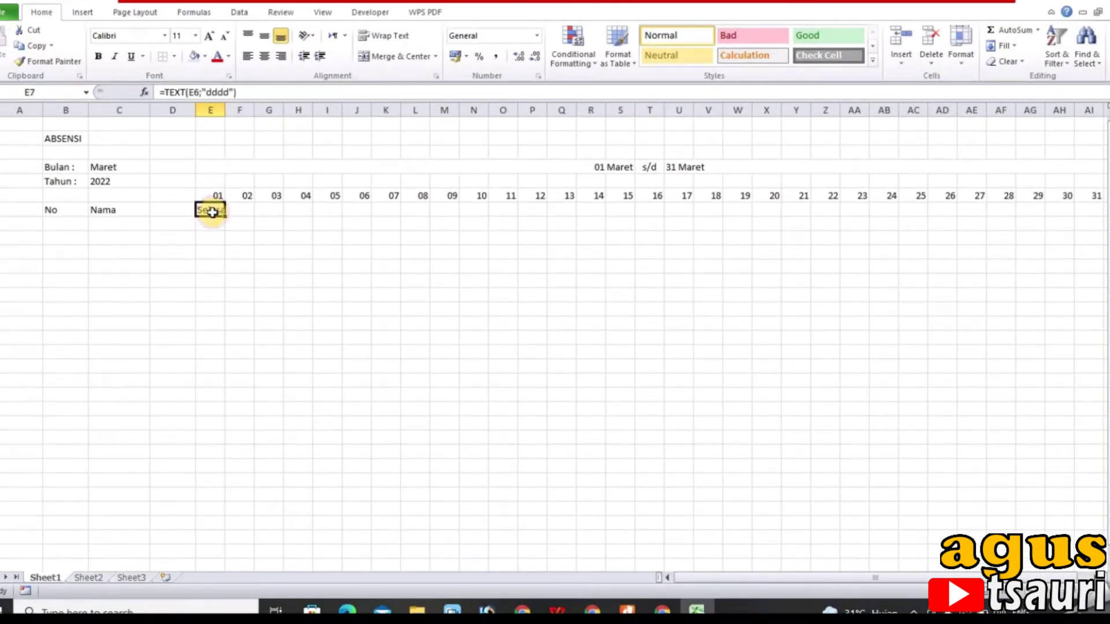
left_click_drag(228, 217, 1091, 211)
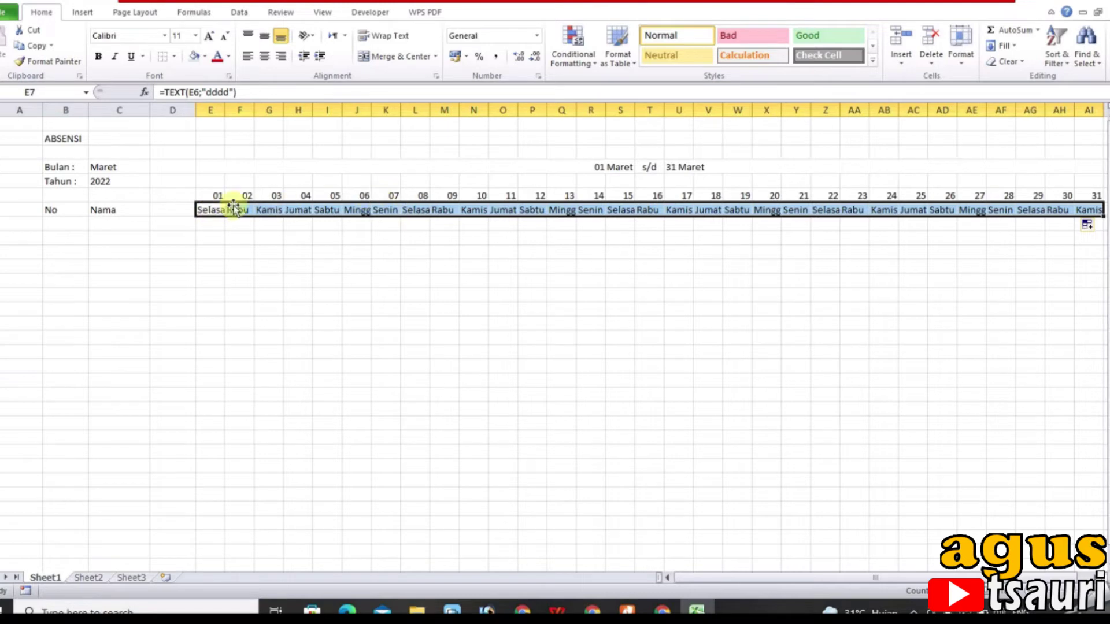
Rotate the day names to read upward and centre them and the dates 01–31.
left_click(314, 39)
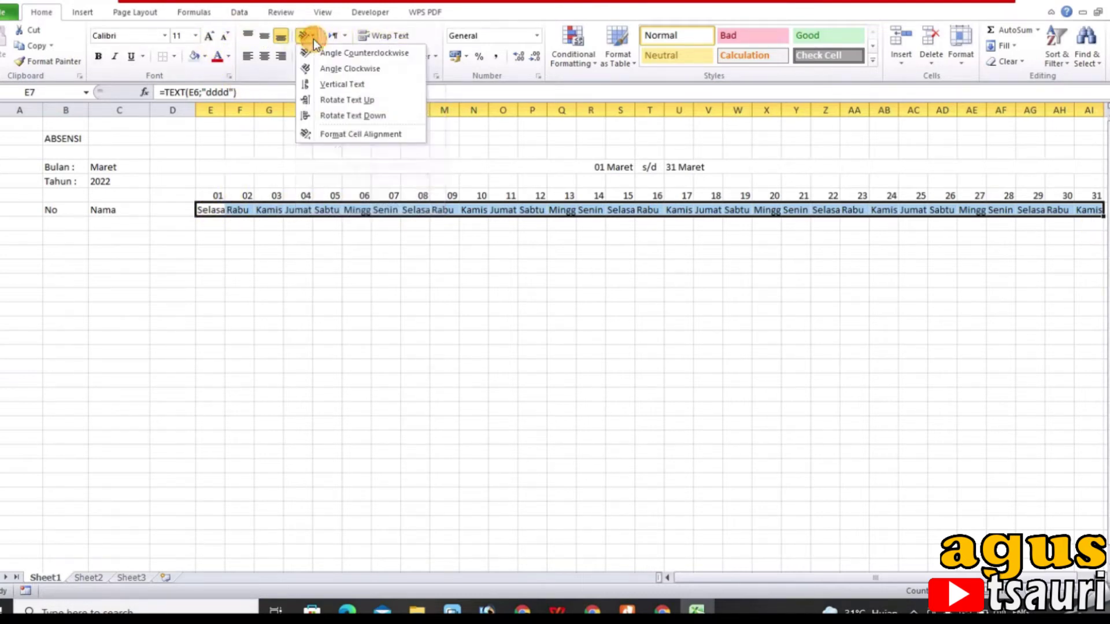
left_click(344, 100)
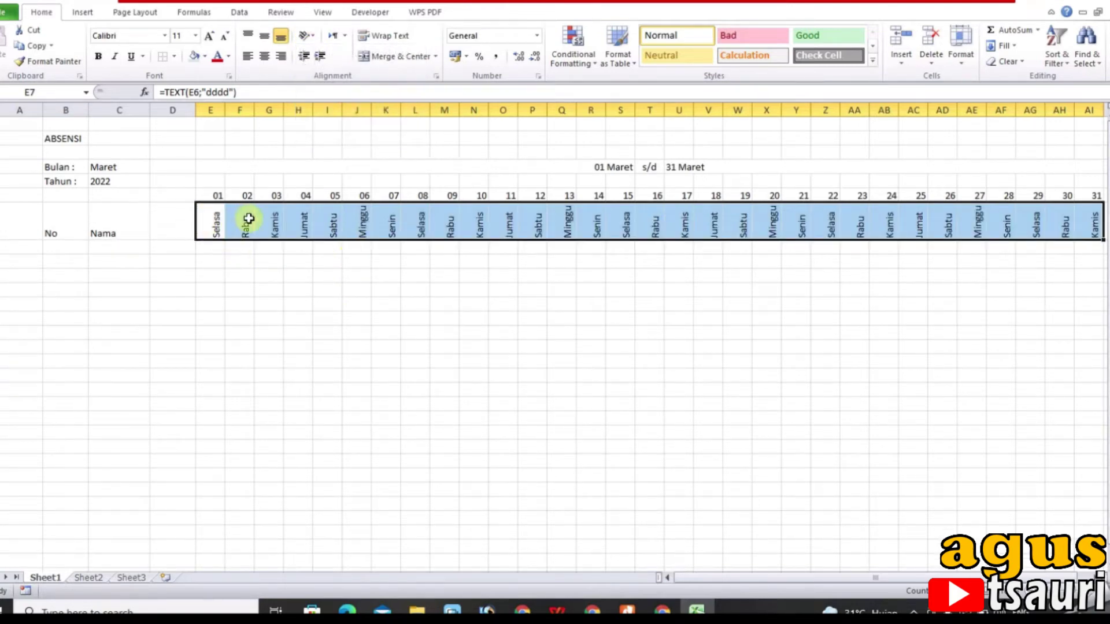
left_click(264, 56)
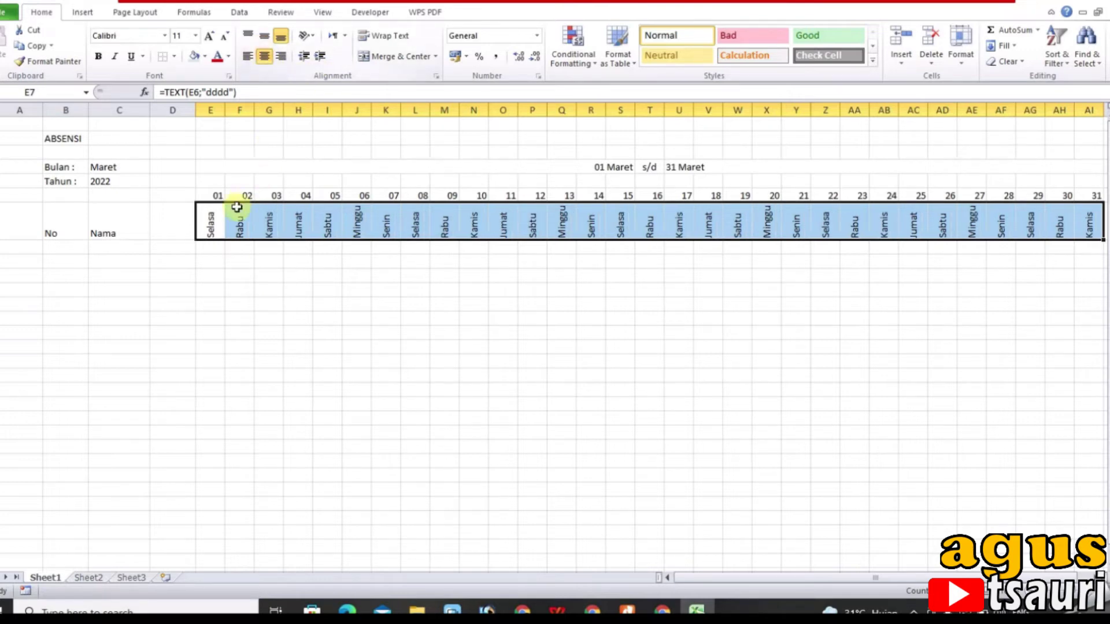
left_click_drag(218, 195, 1097, 196)
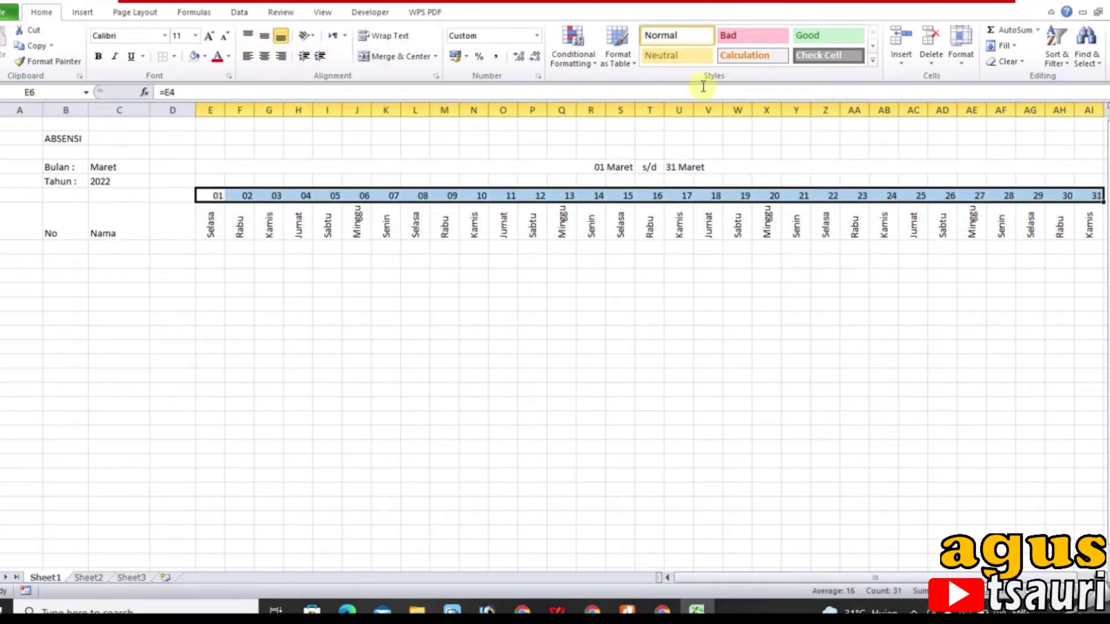
left_click(264, 56)
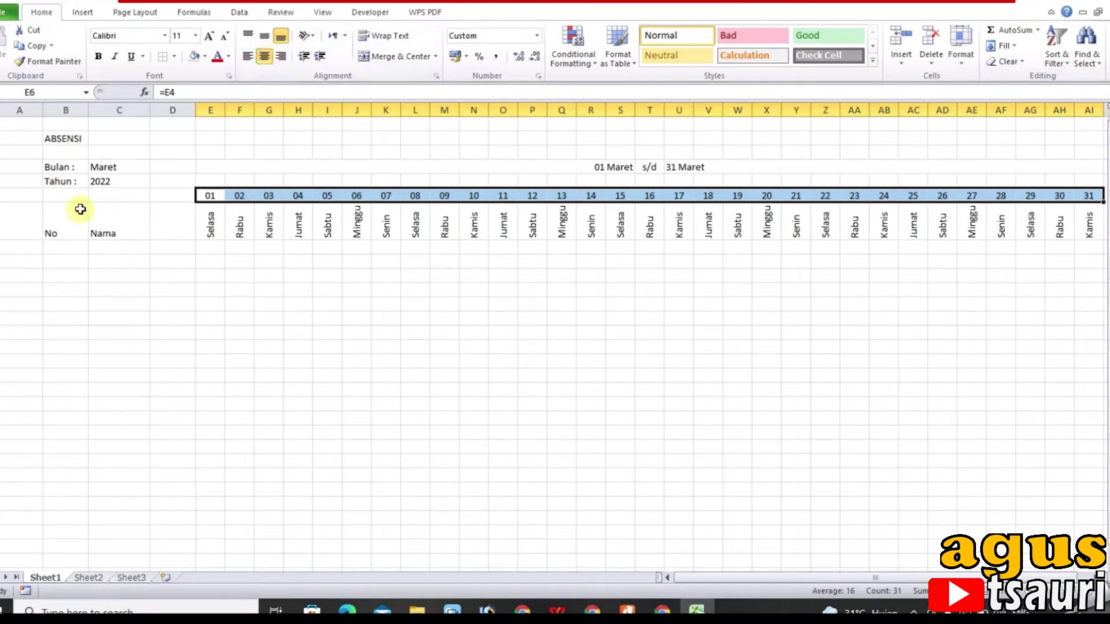
Centre and bold the No and Nama headers, narrow column B and widen column C.
left_click_drag(75, 217, 129, 215)
left_click(264, 56)
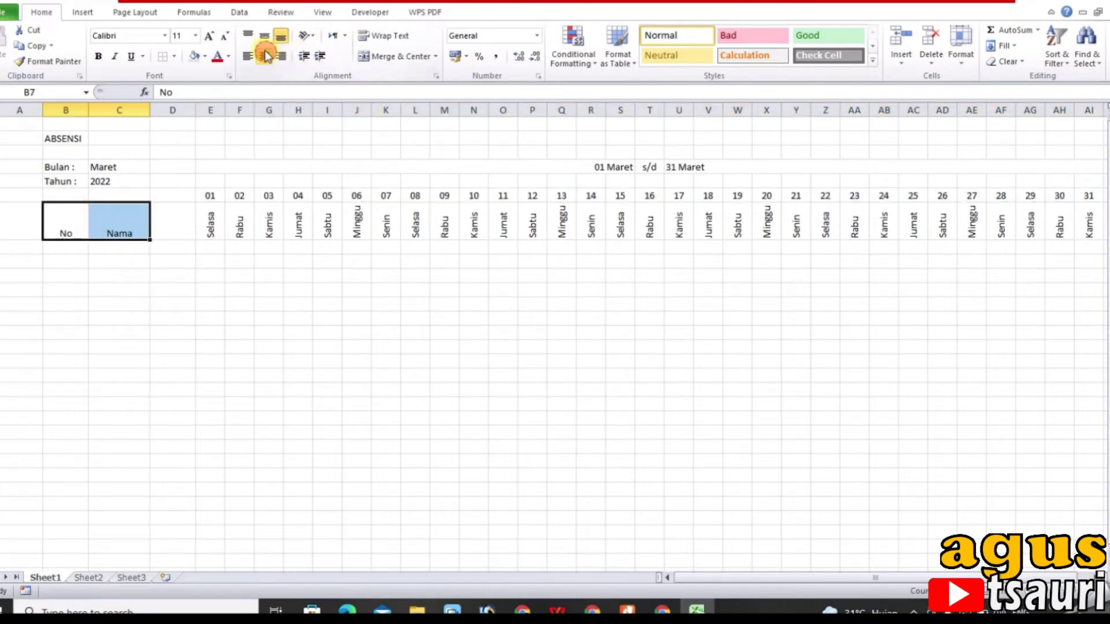
left_click(264, 36)
left_click(95, 56)
left_click(99, 224)
left_click_drag(90, 109, 81, 110)
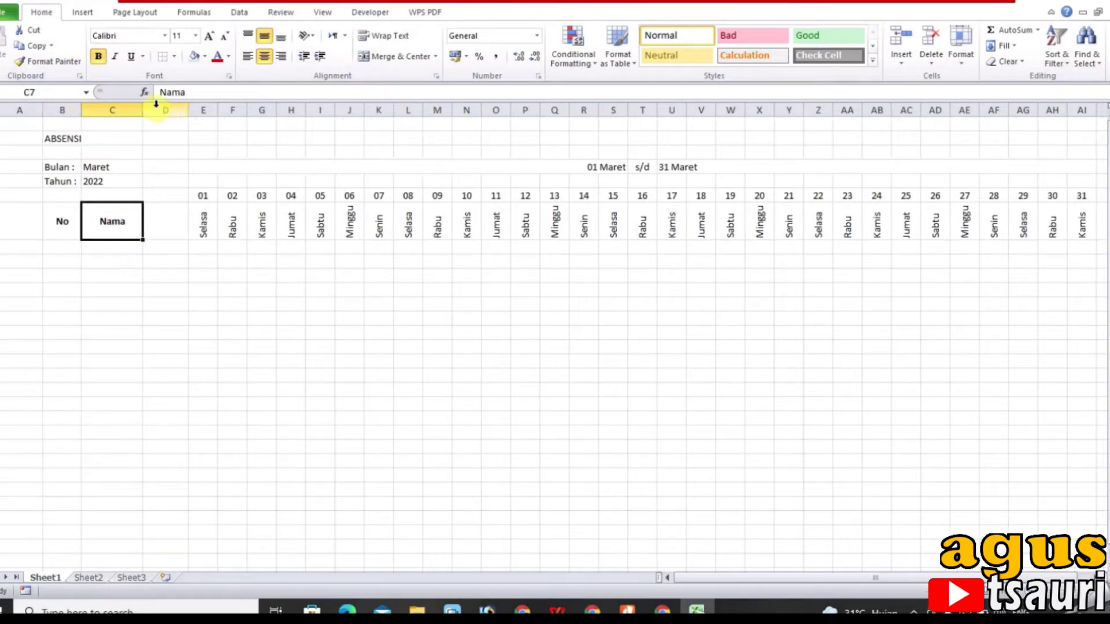
left_click_drag(145, 109, 213, 109)
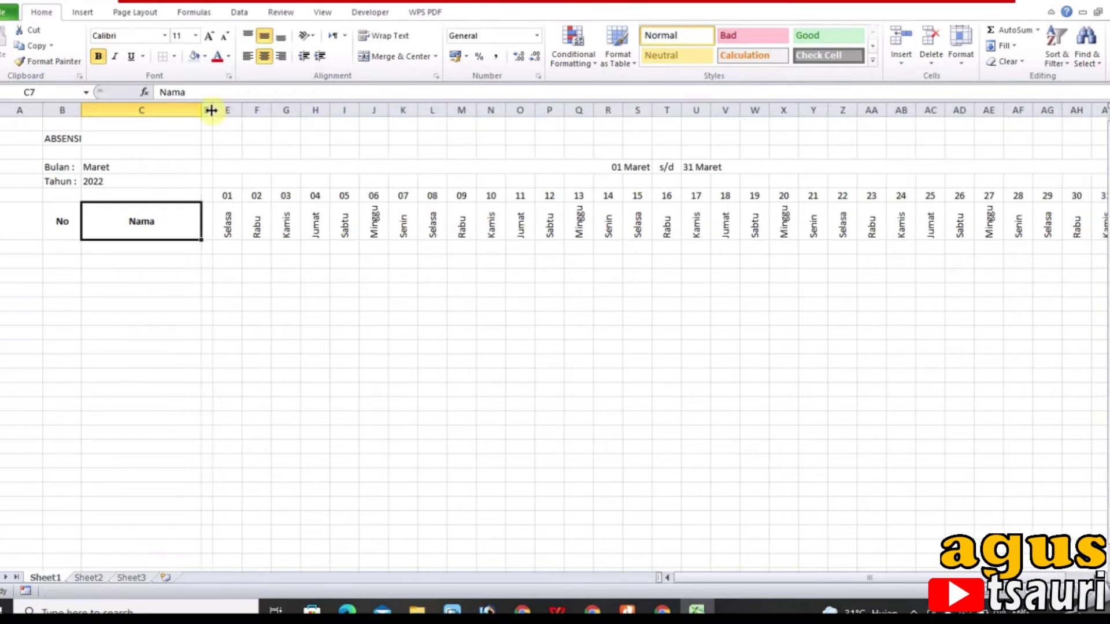
Give E7:AI7 a light blue fill with bold text, and narrow column A to a margin.
mouse_move(240, 226)
left_mouse_down()
mouse_move(578, 218)
mouse_move(942, 179)
mouse_move(1058, 181)
mouse_move(1093, 208)
mouse_move(1080, 209)
left_mouse_up()
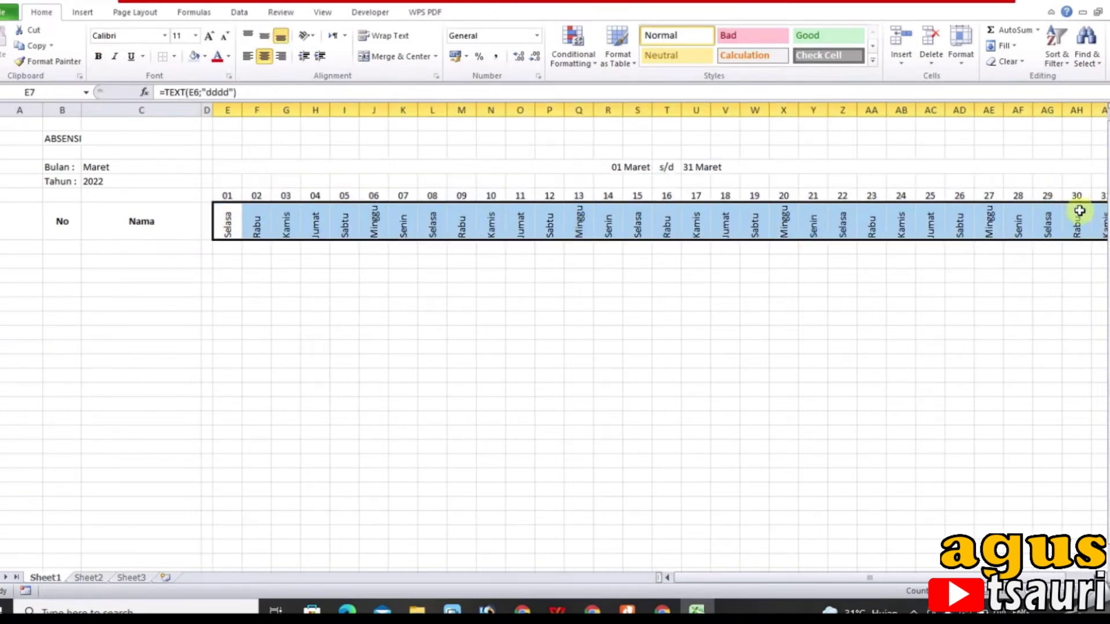
left_click(205, 56)
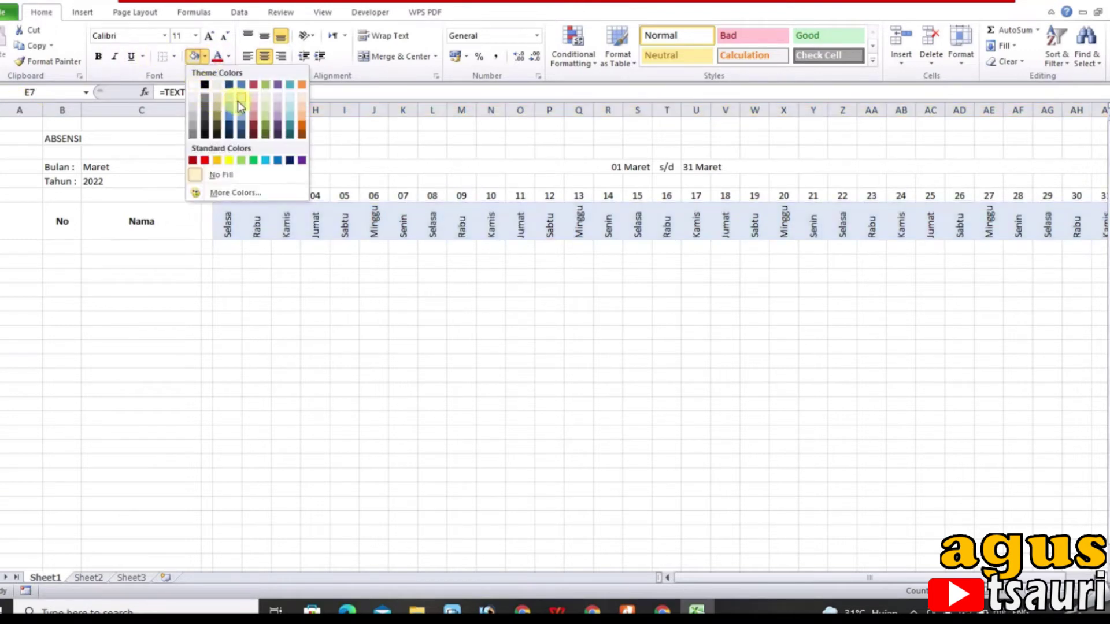
left_click(242, 113)
left_click(99, 56)
left_click_drag(42, 112, 17, 112)
left_click(495, 433)
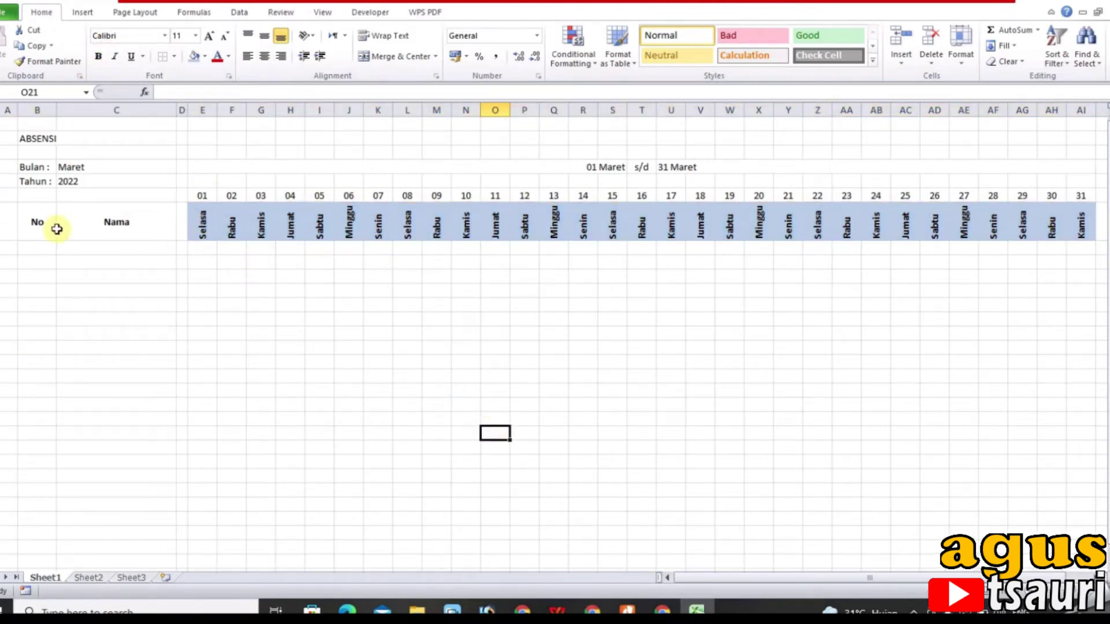
Apply All Borders to the No/Nama list and to the date grid E6:AI19.
left_click_drag(36, 227, 127, 398)
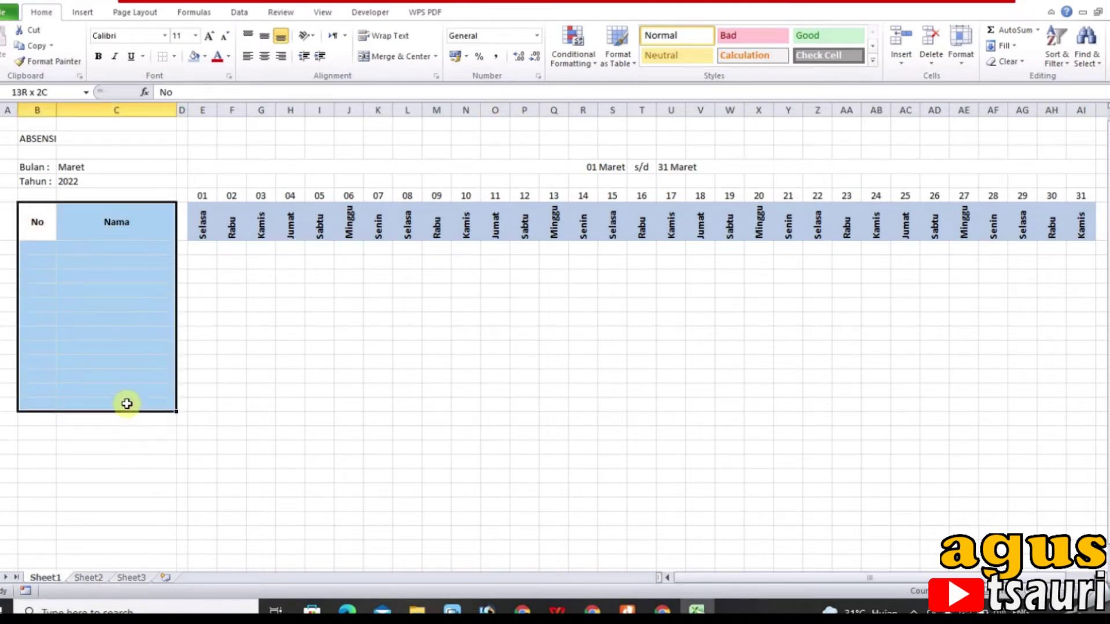
left_click(177, 56)
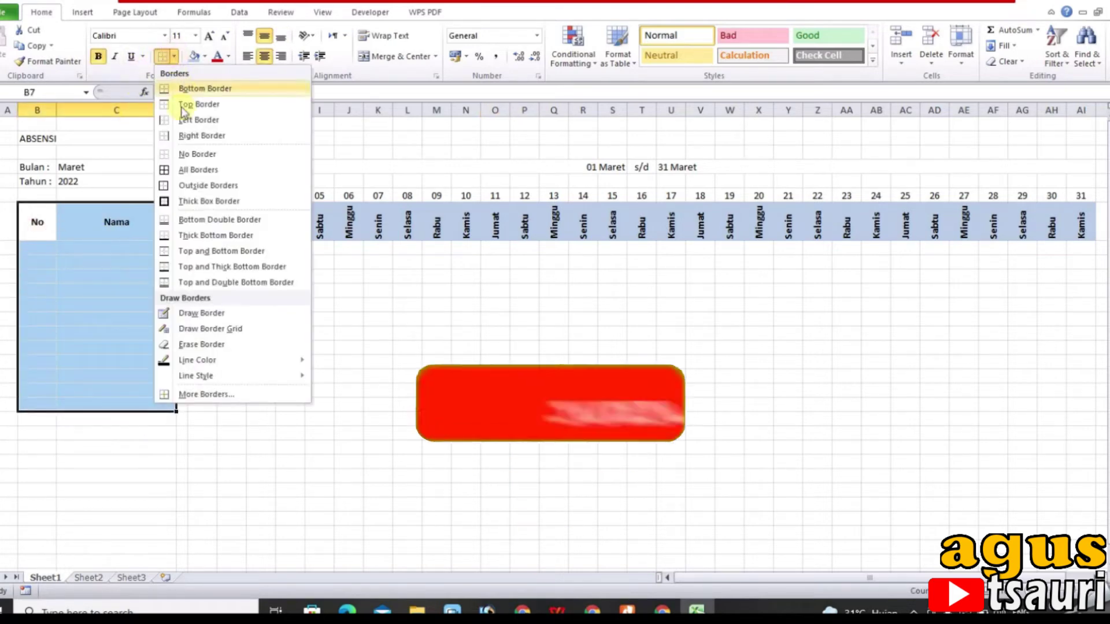
left_click(200, 171)
left_click_drag(209, 196, 1096, 399)
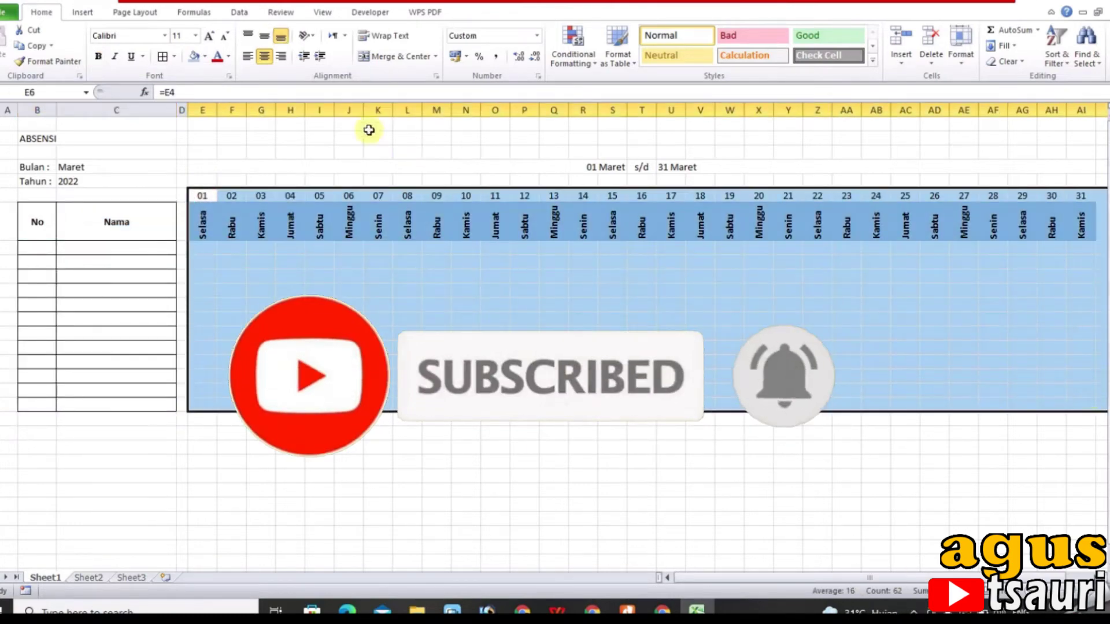
left_click(162, 56)
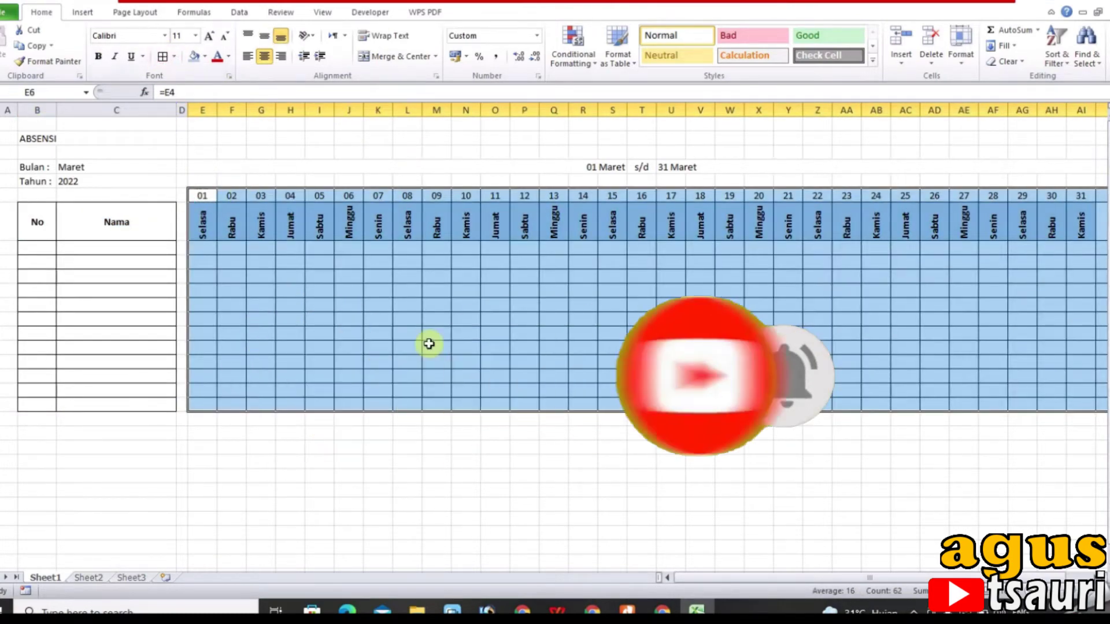
left_click(451, 450)
Select the attendance entry cells starting at E8 and bring up Conditional Formatting.
left_click(700, 447)
left_click_drag(206, 255, 1067, 409)
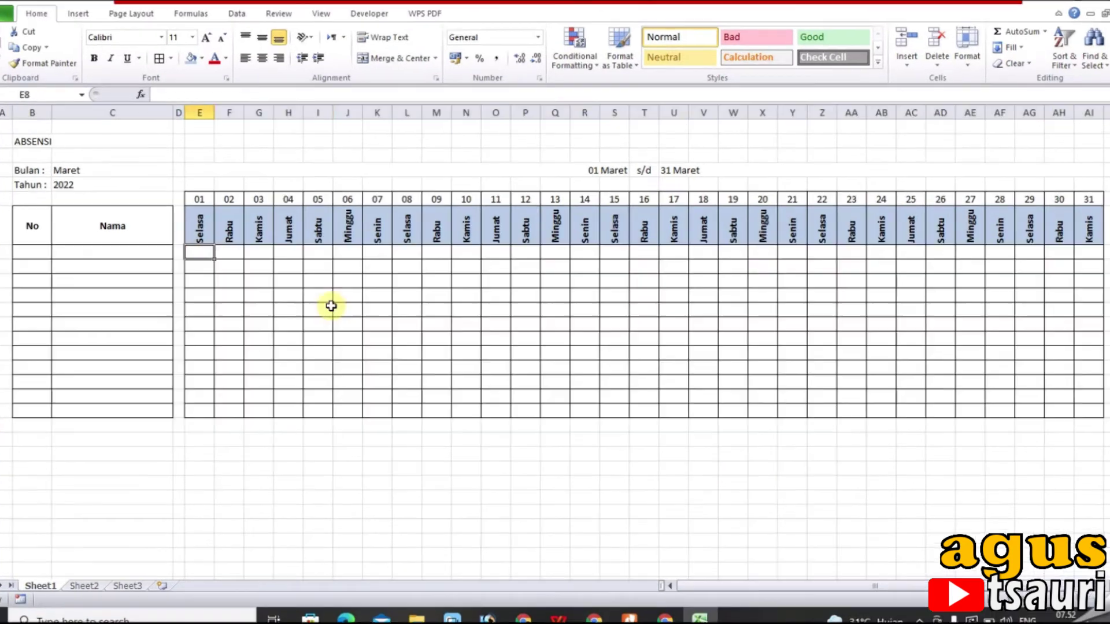
left_click(330, 306)
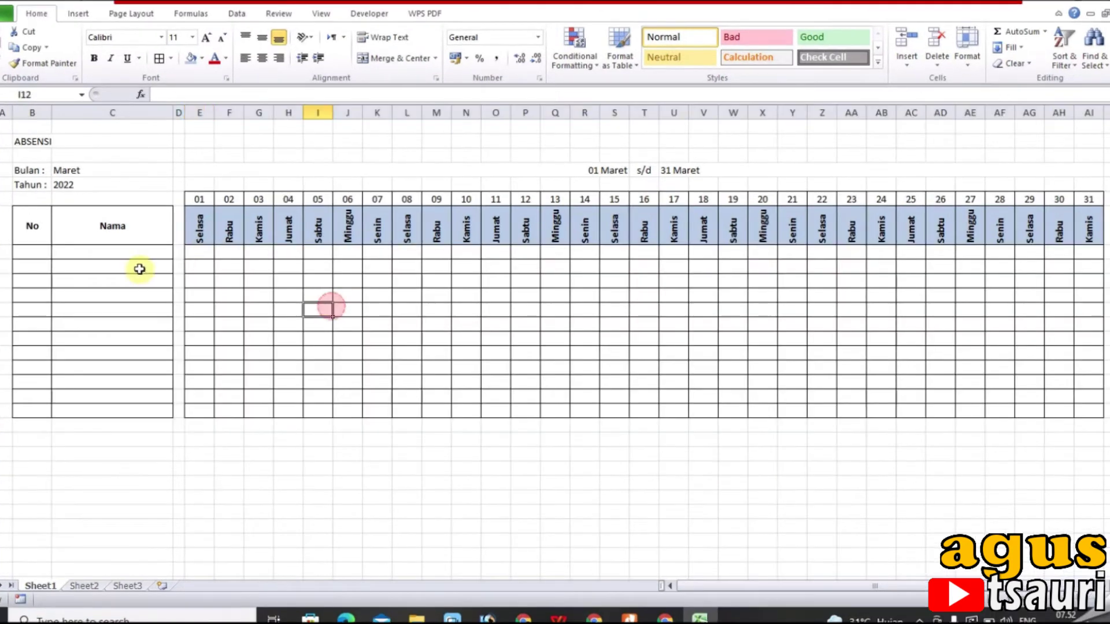
left_click(189, 252)
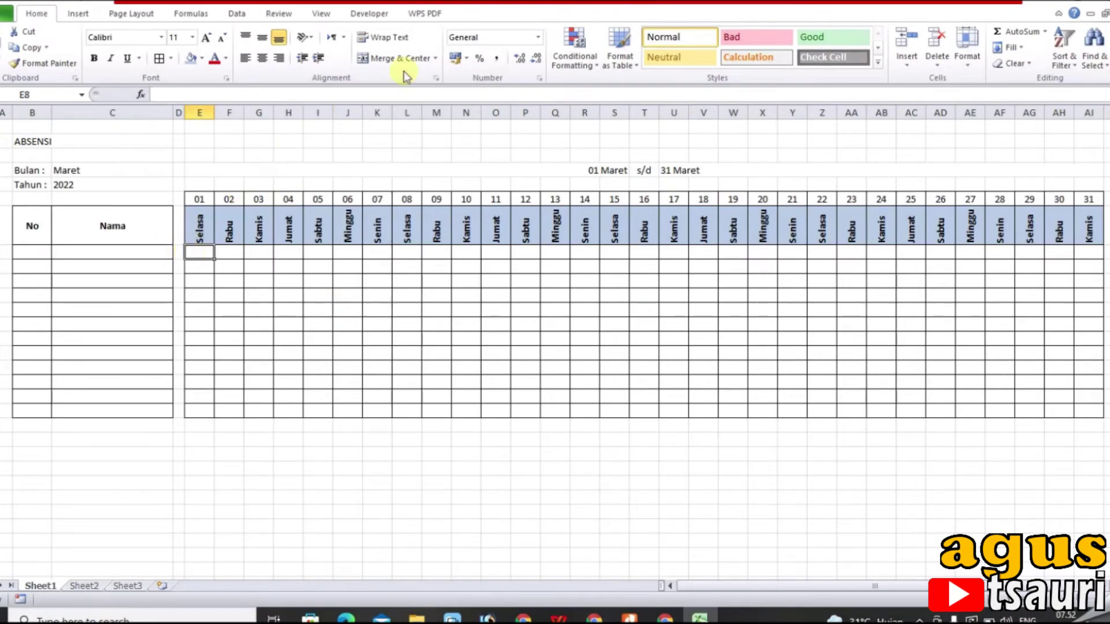
left_click(575, 58)
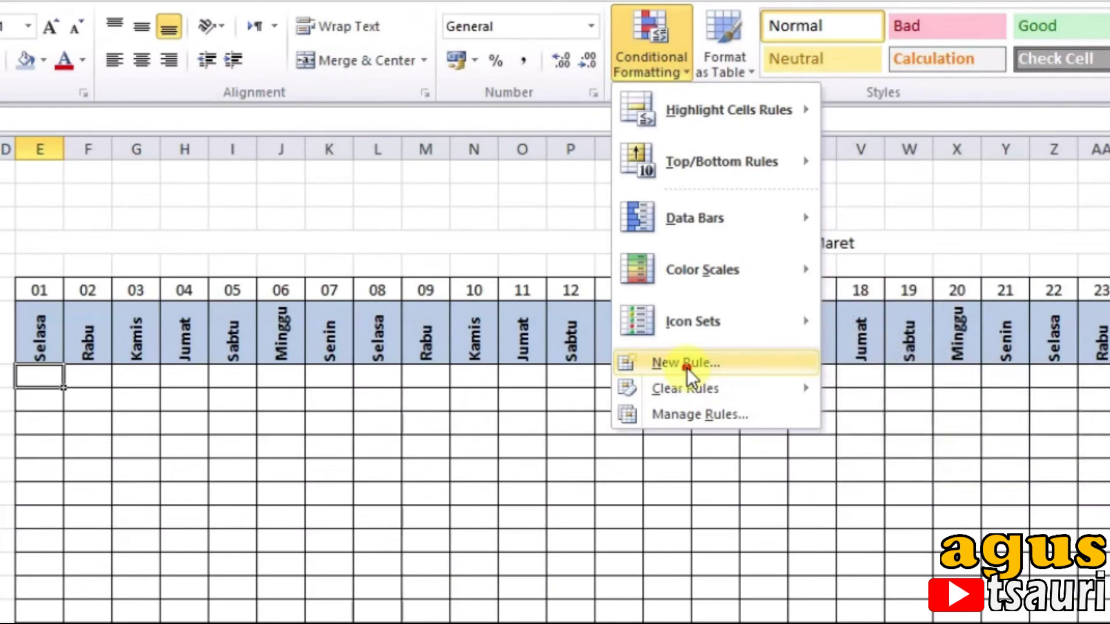
Add a formula rule =E$7="Minggu" to E8 that applies a red fill.
left_click(659, 326)
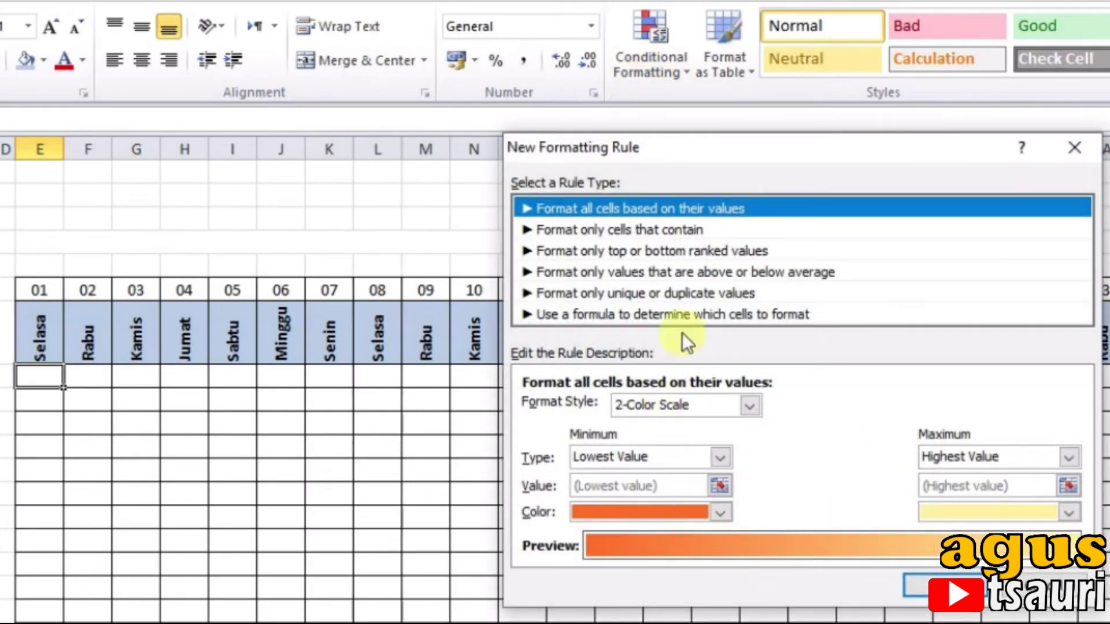
left_click(577, 315)
left_click(573, 405)
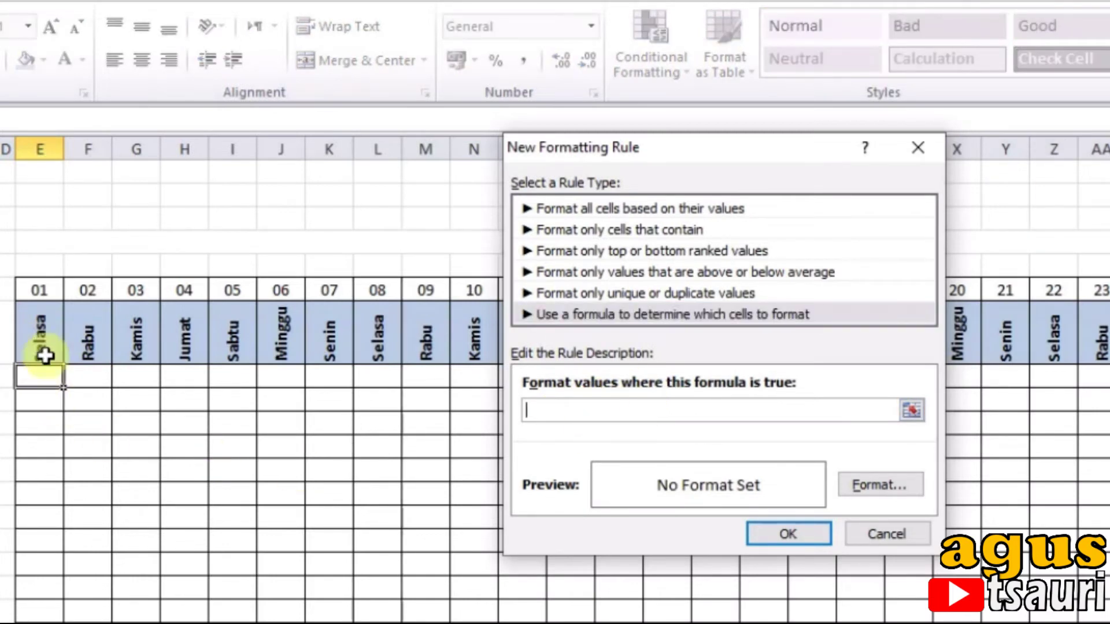
left_click(42, 339)
type("=$E$7=\"Minggu\"")
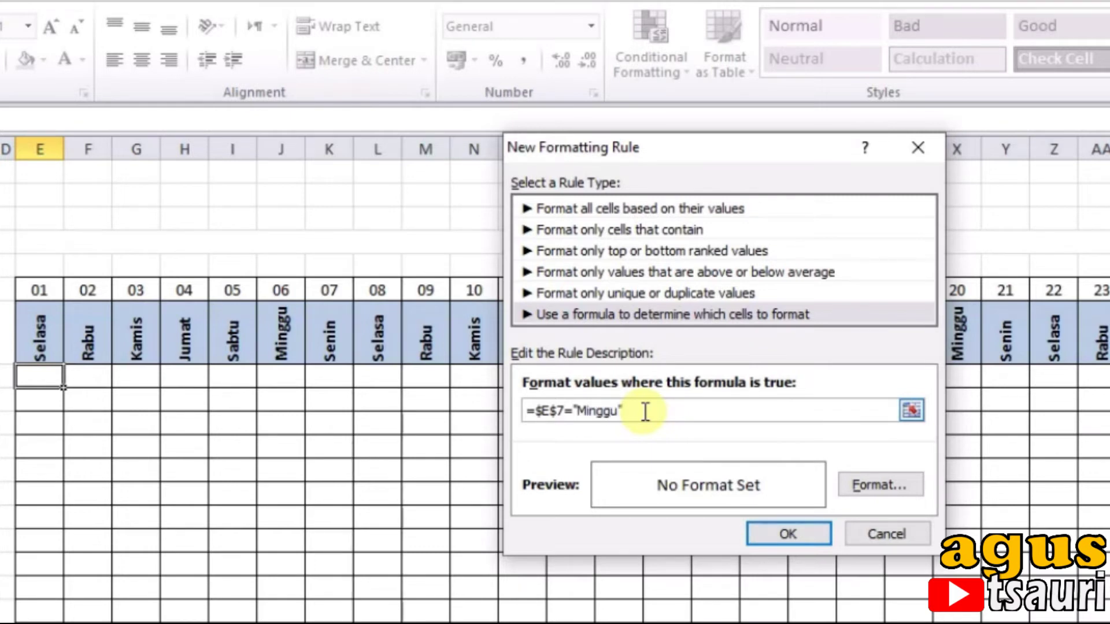
left_click(544, 411)
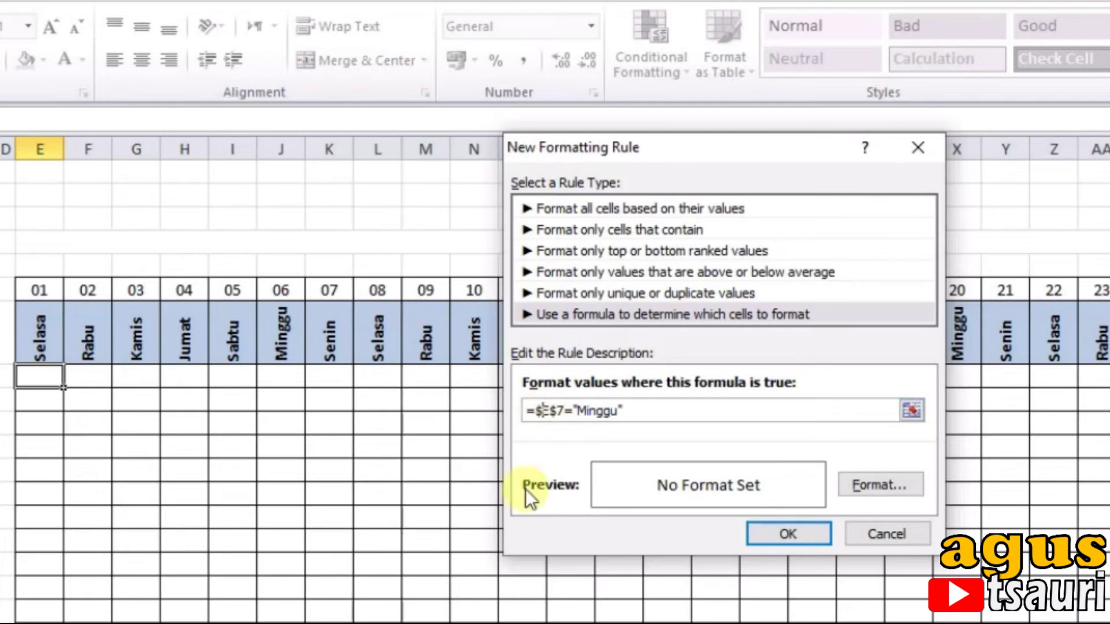
key("BackSpace")
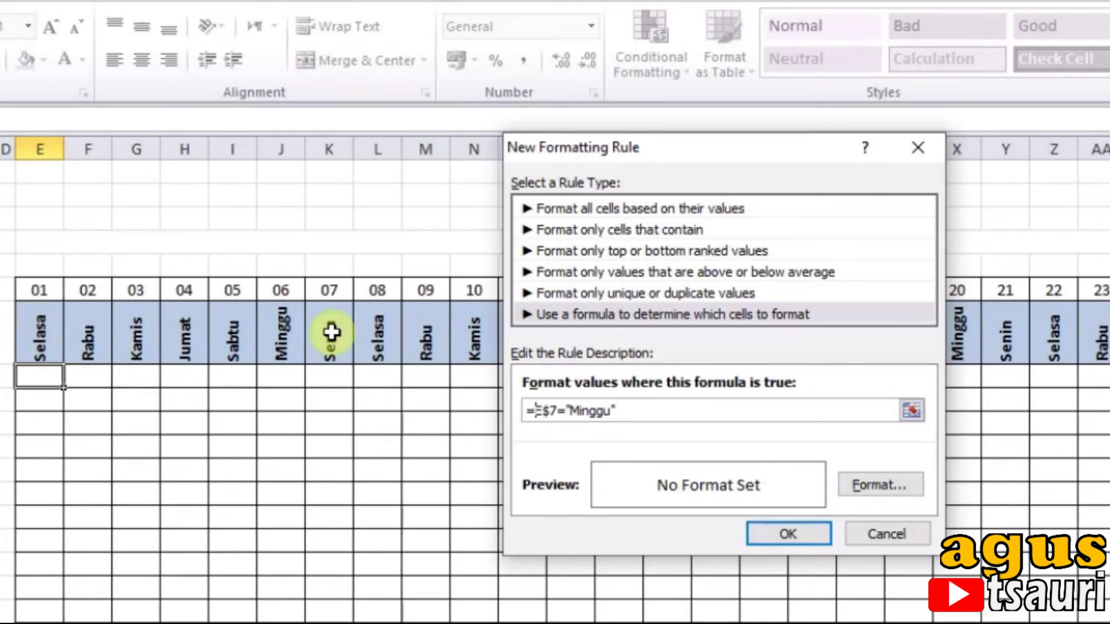
left_click(892, 495)
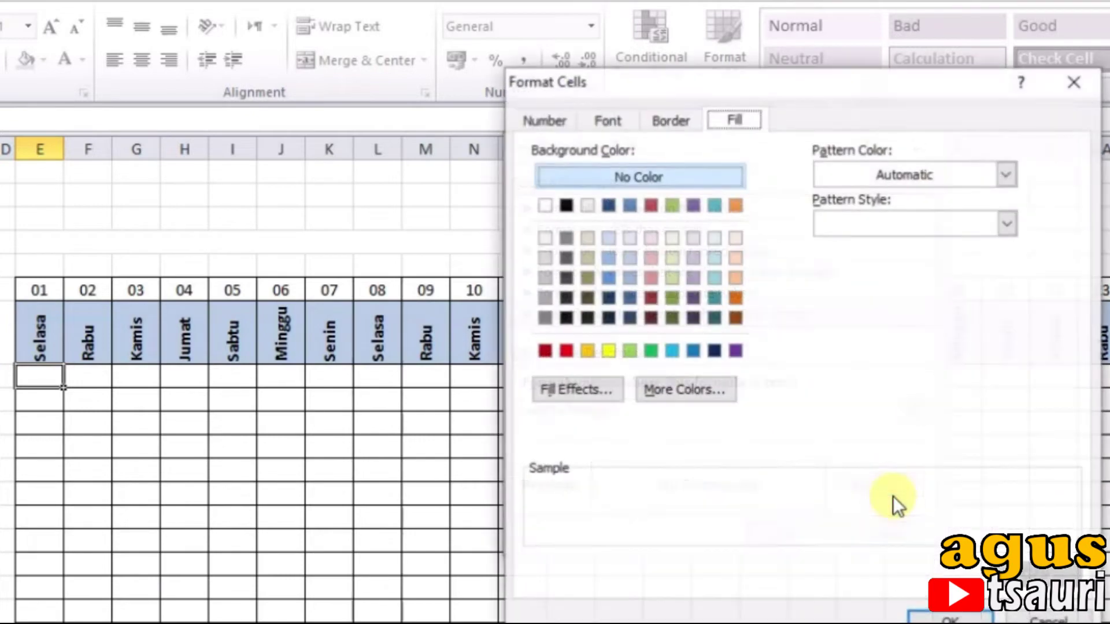
left_click(566, 350)
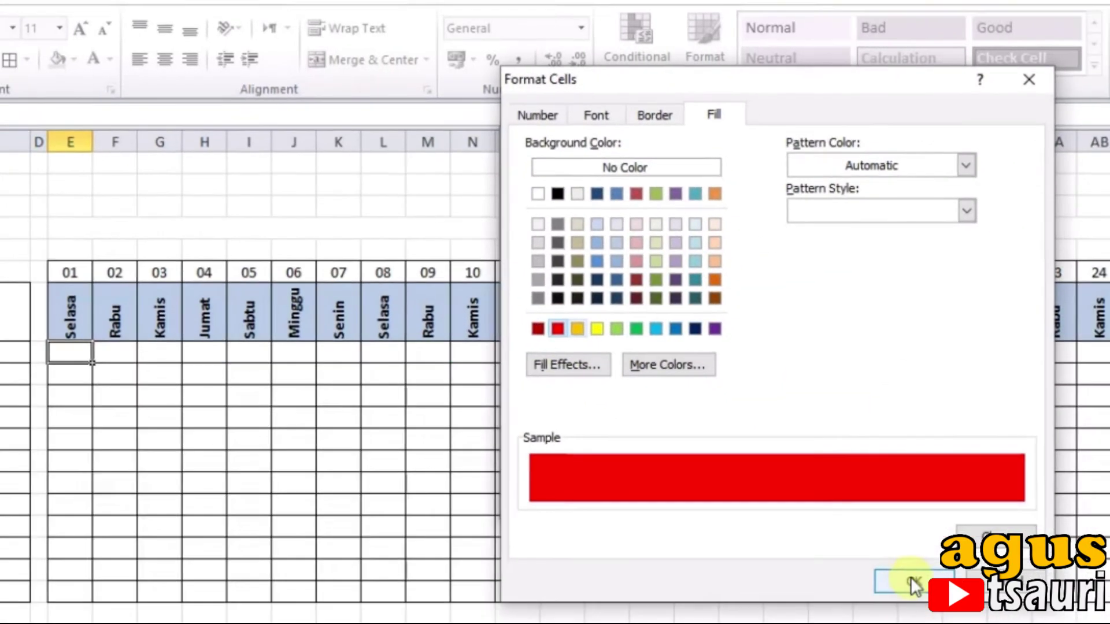
left_click(866, 526)
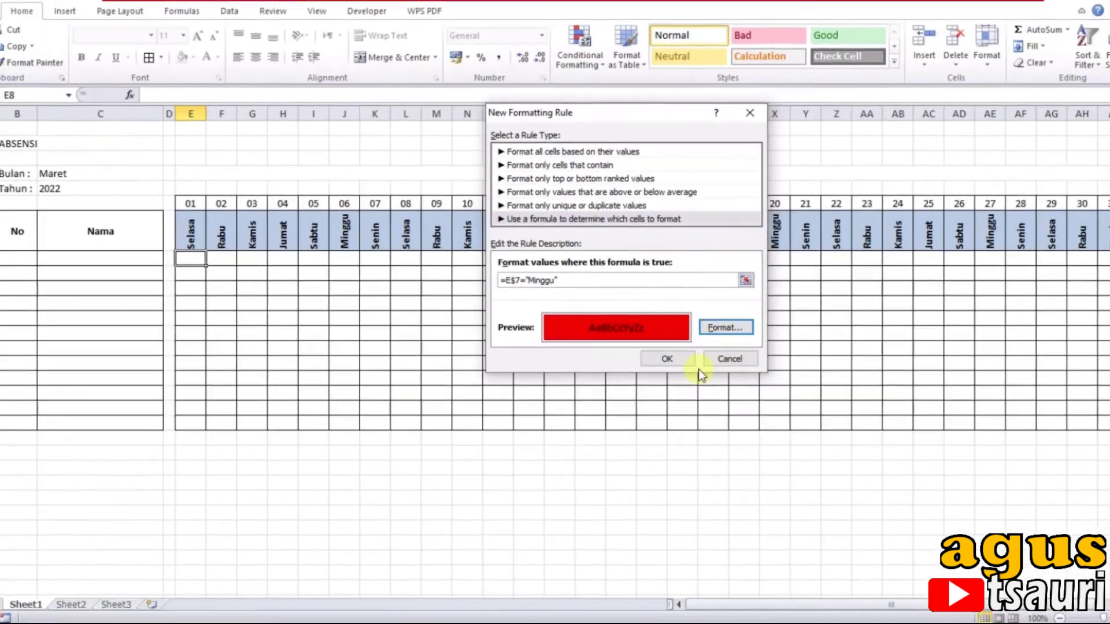
left_click(665, 347)
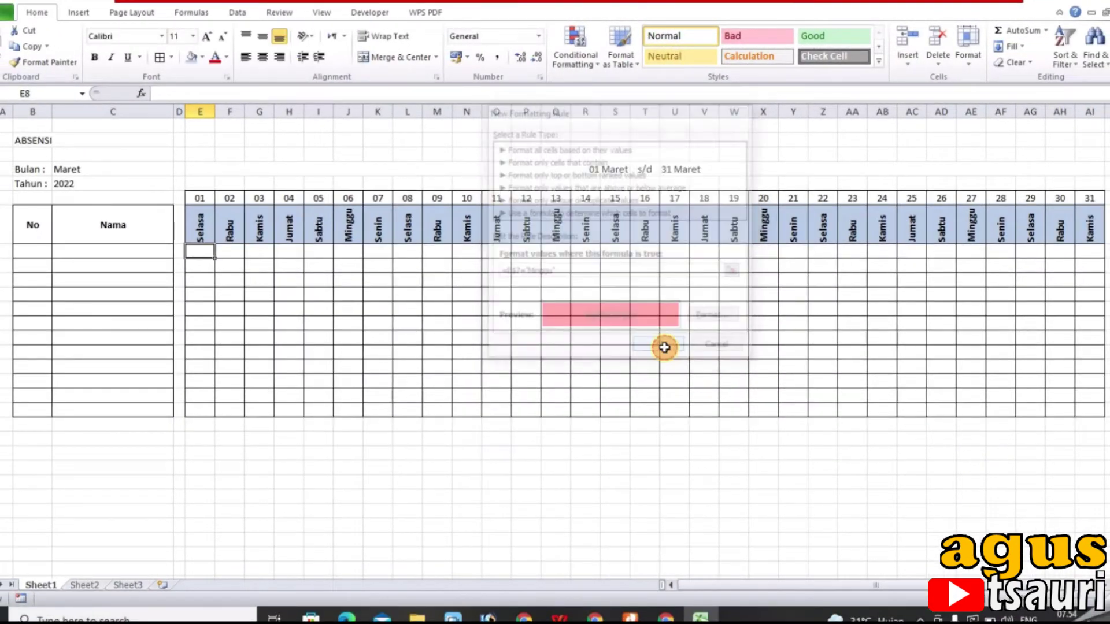
Copy E8's red Sunday formatting across to AI8 and down the grid to row 19.
left_click_drag(213, 259, 1081, 257)
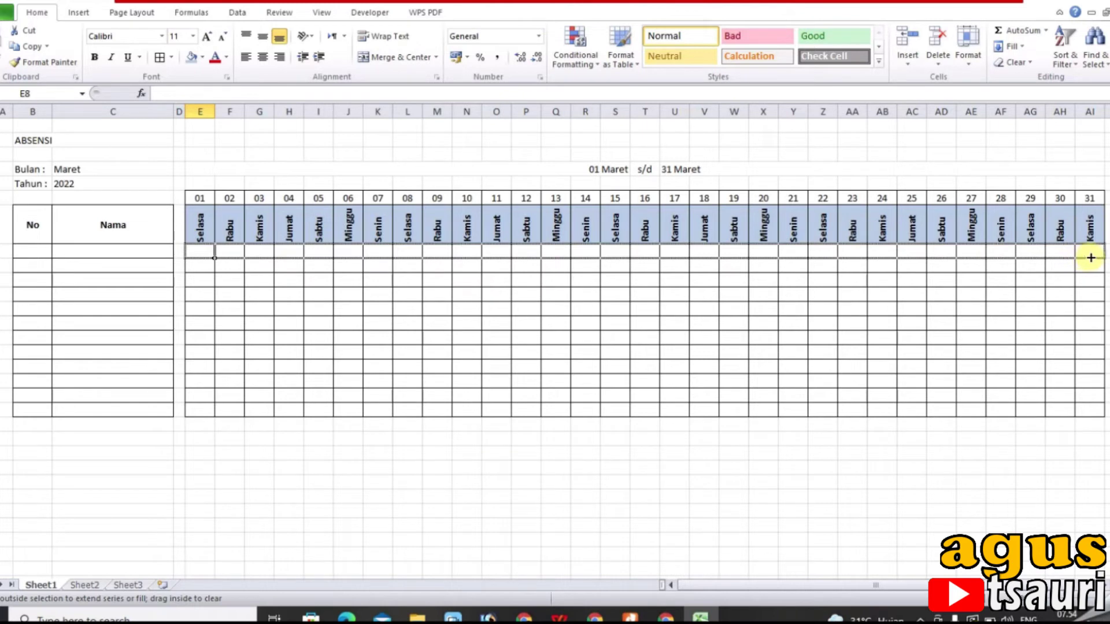
left_click_drag(1090, 258, 1091, 258)
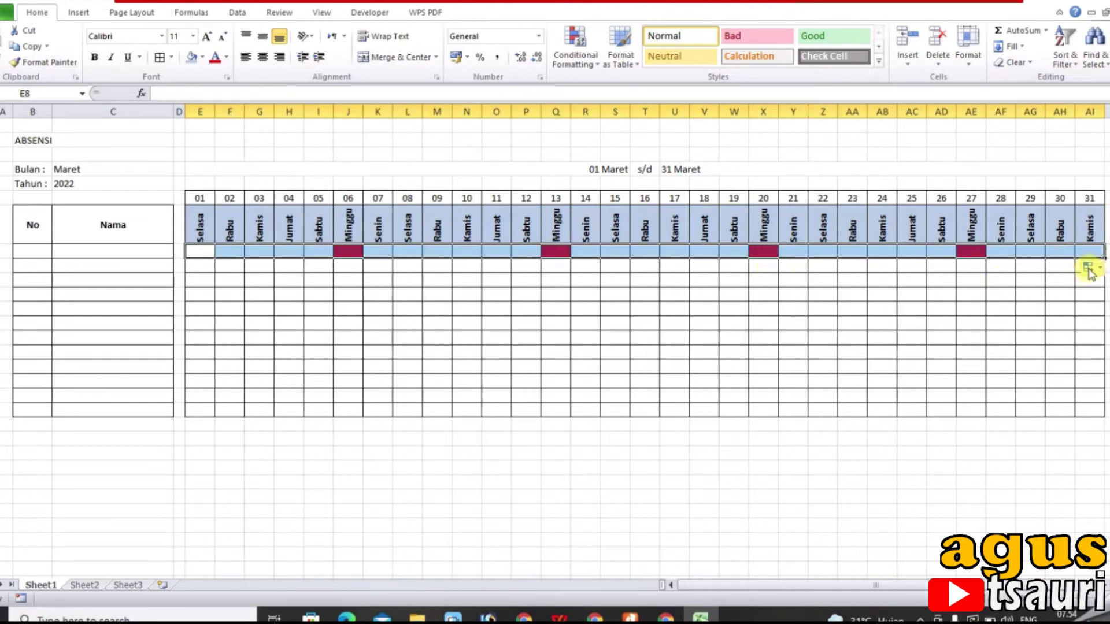
left_click_drag(1103, 258, 1099, 414)
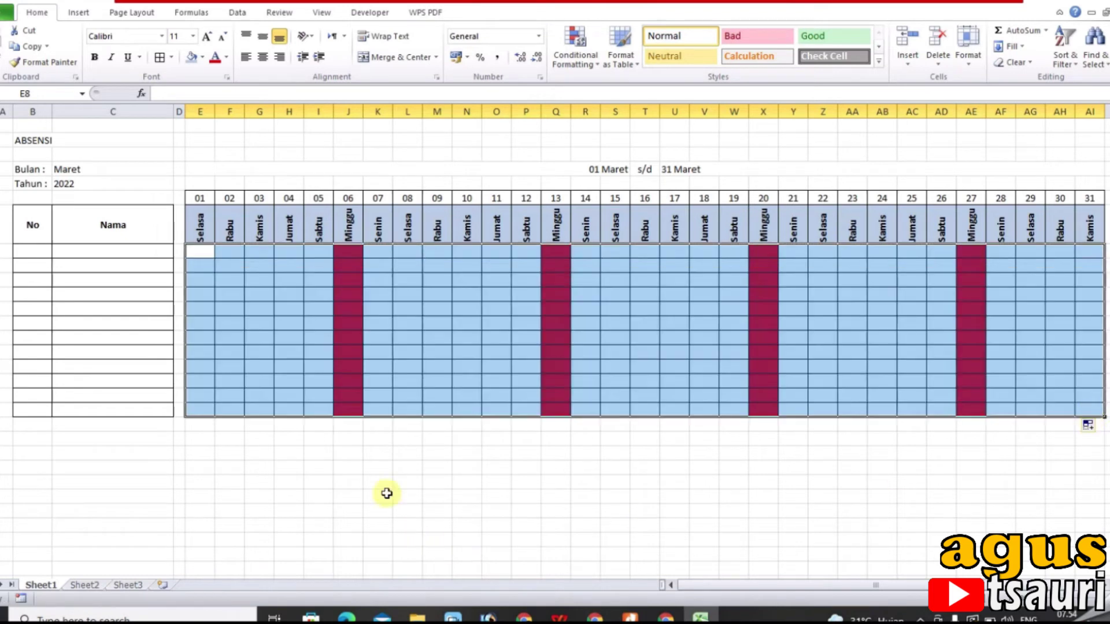
left_click(377, 468)
left_click(352, 251)
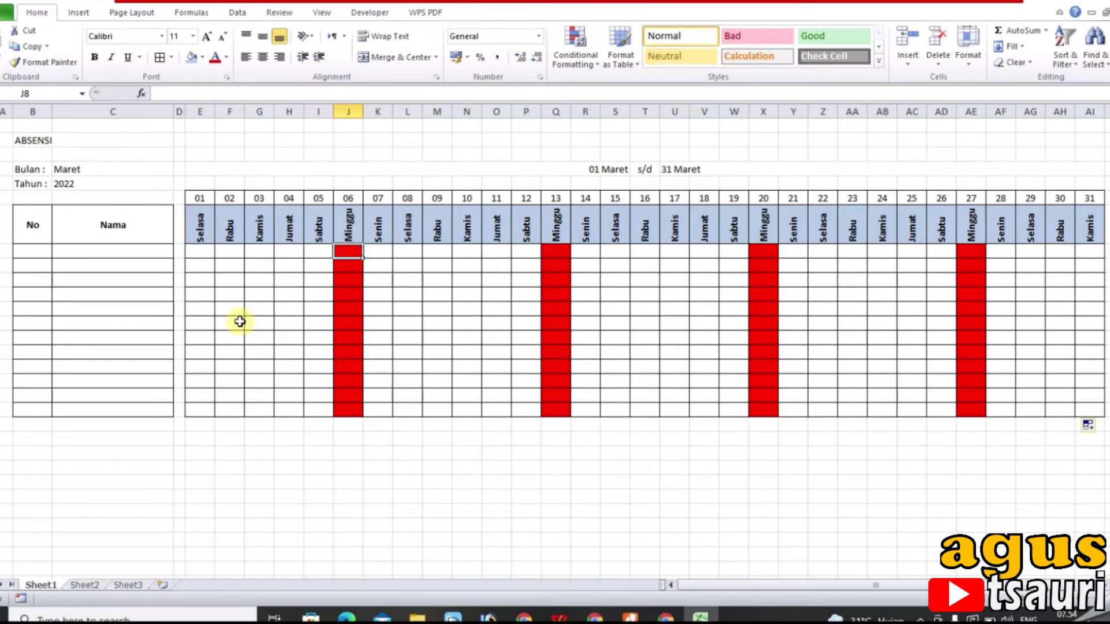
Test the C4 month dropdown by switching Bulan to April.
left_click(123, 171)
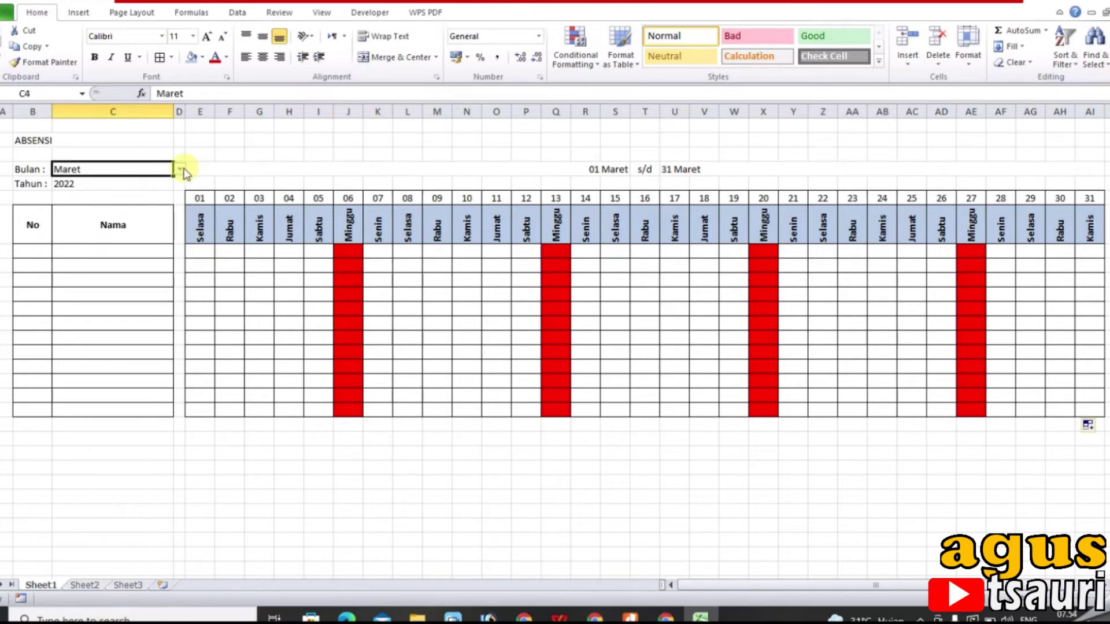
left_click(180, 168)
left_click(146, 187)
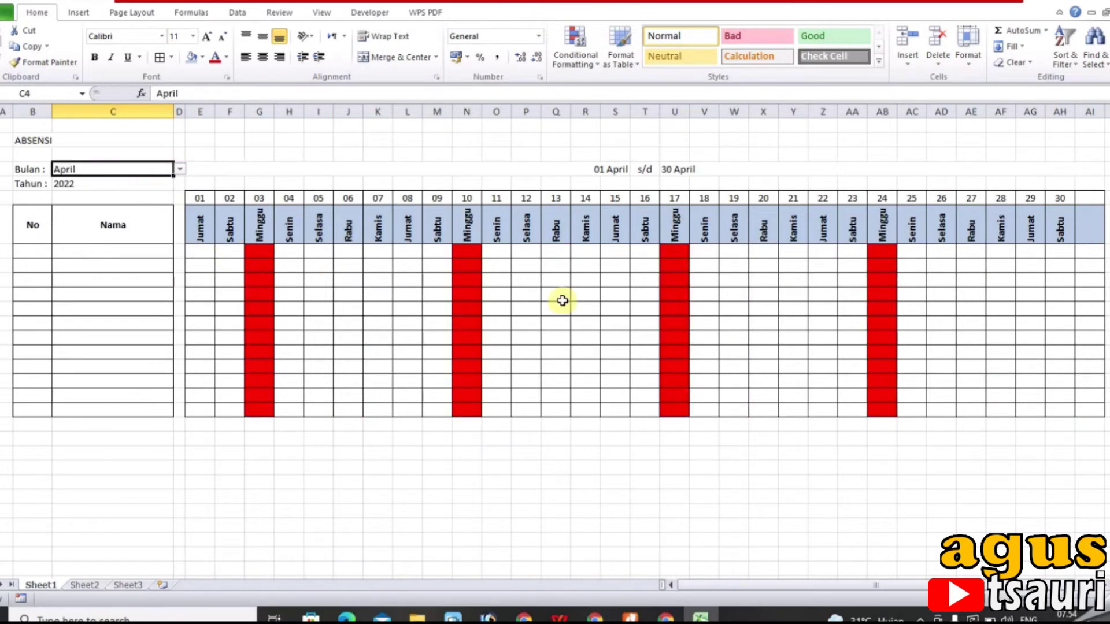
left_click(262, 258)
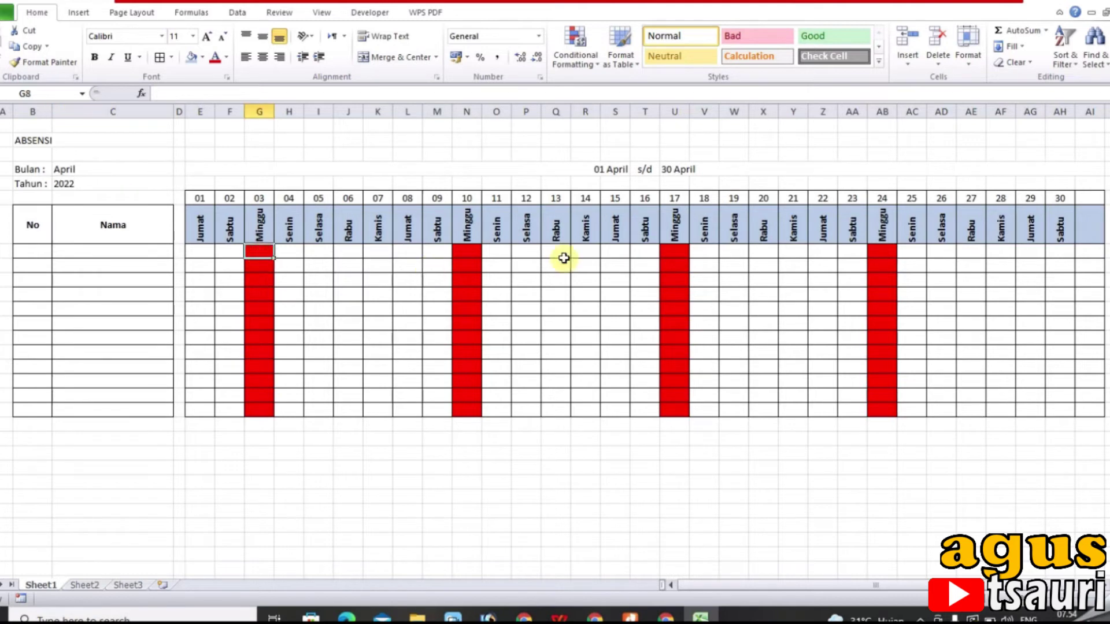
left_click(467, 253)
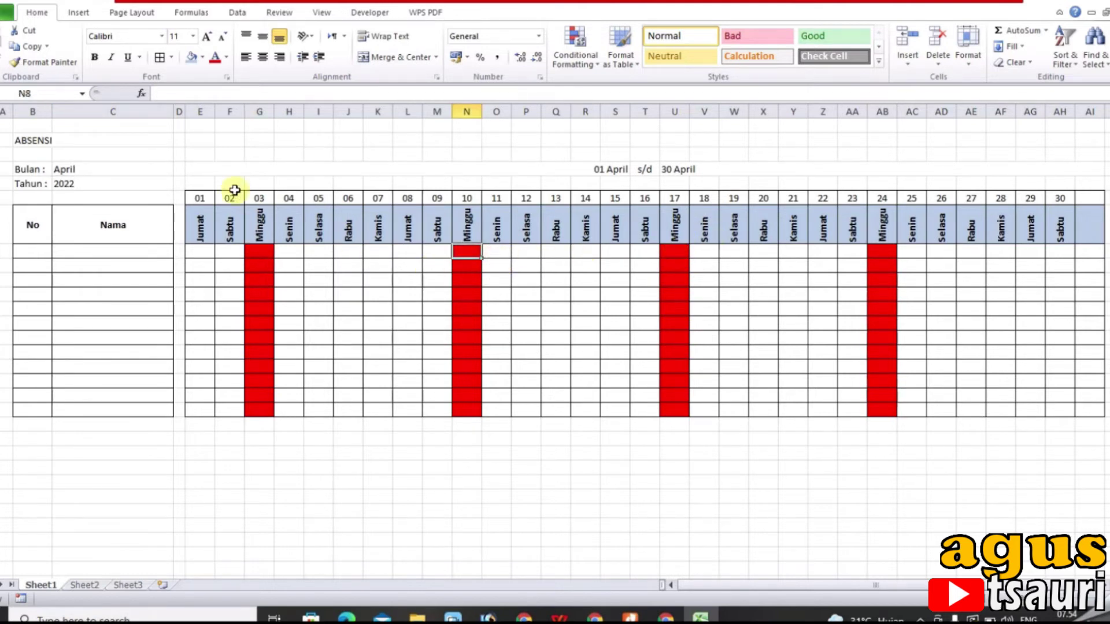
Set Bulan in C4 to Oktober.
left_click(103, 169)
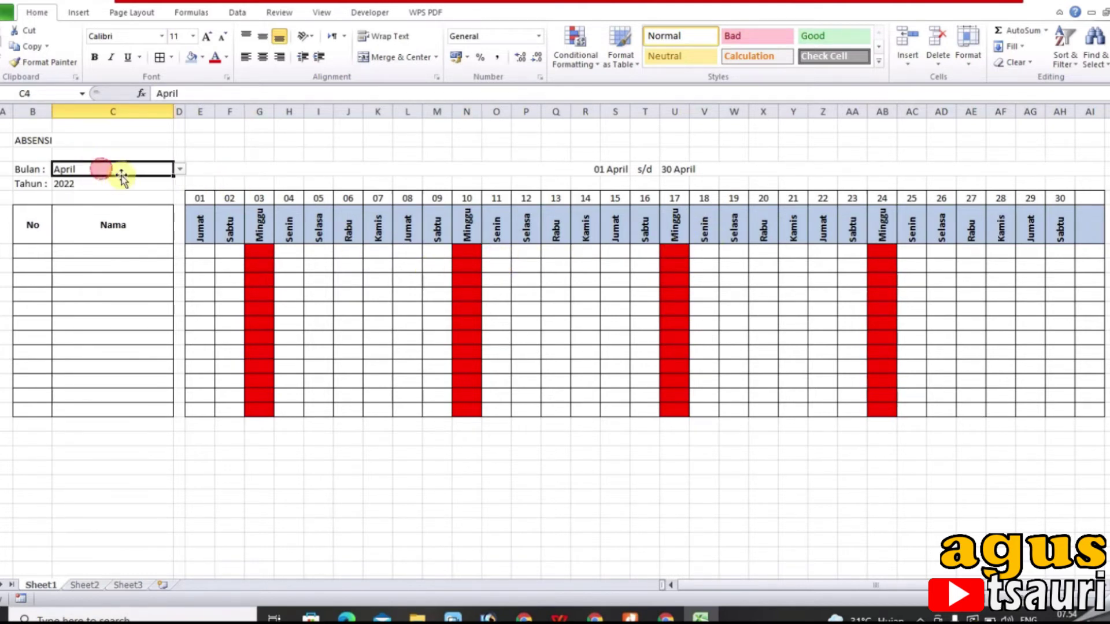
left_click(180, 169)
left_click(143, 238)
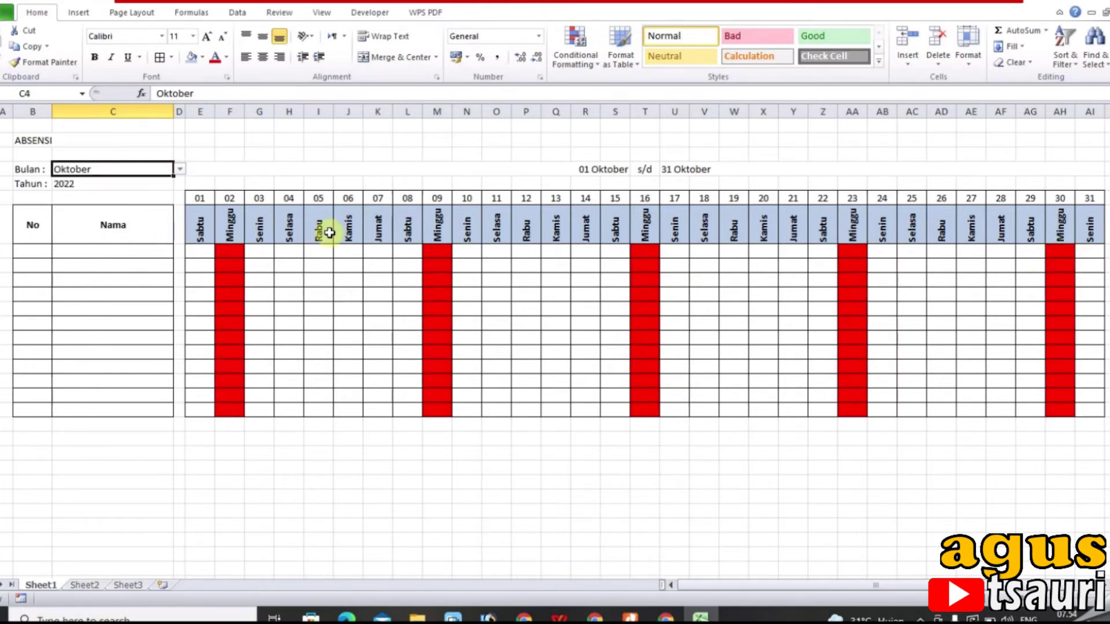
left_click(202, 252)
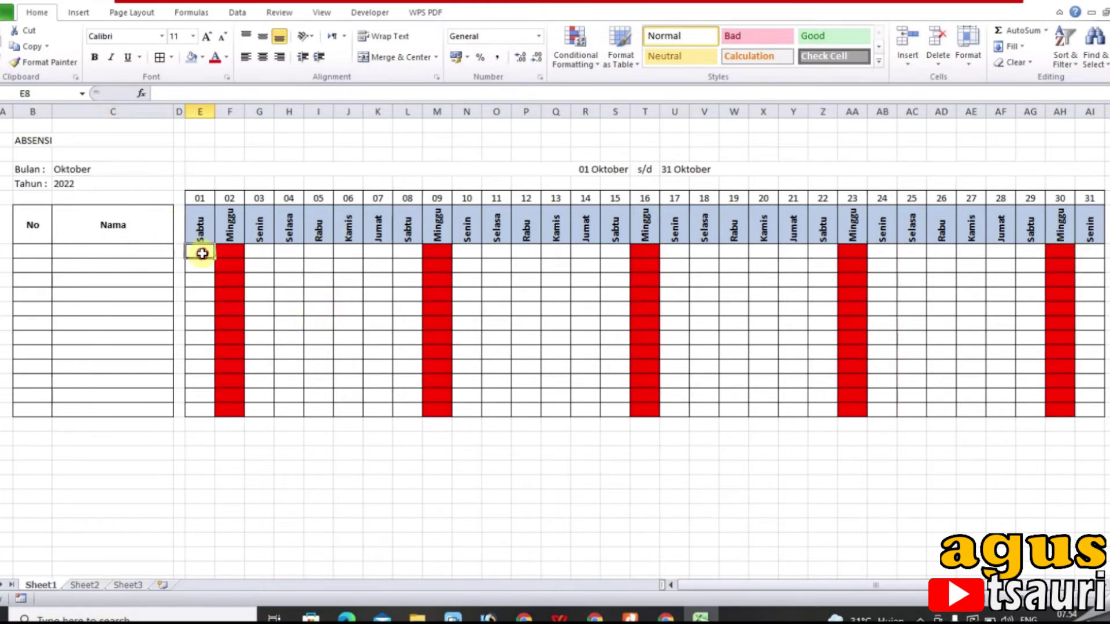
Type test H marks into several day cells, including Sunday cell M9.
left_click(298, 280)
type("h")
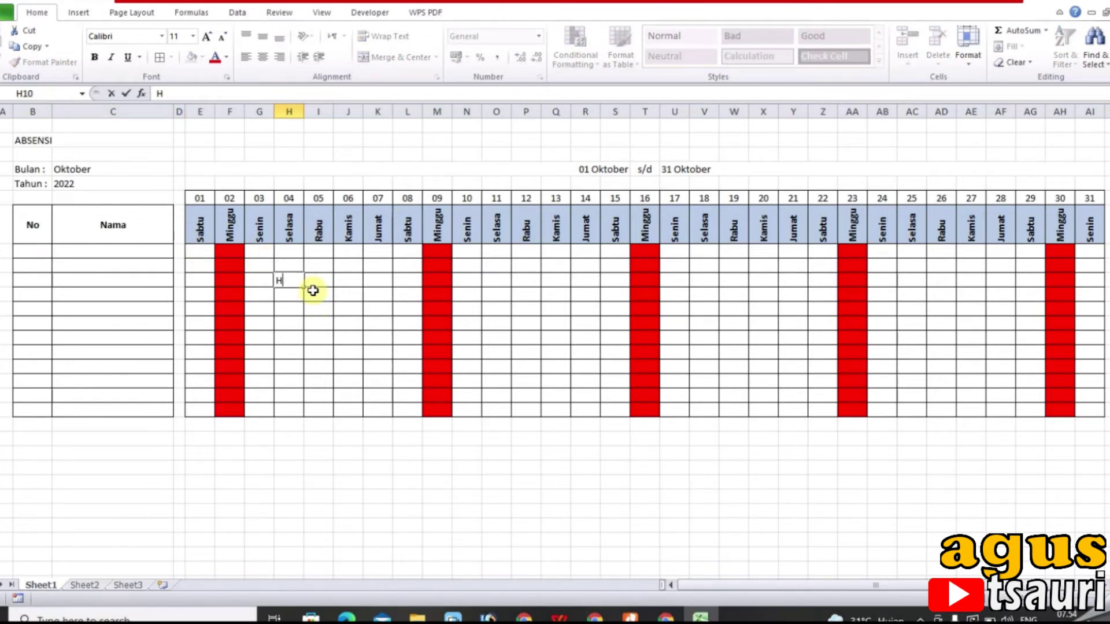
left_click(320, 296)
type("H")
left_click(342, 310)
type("H")
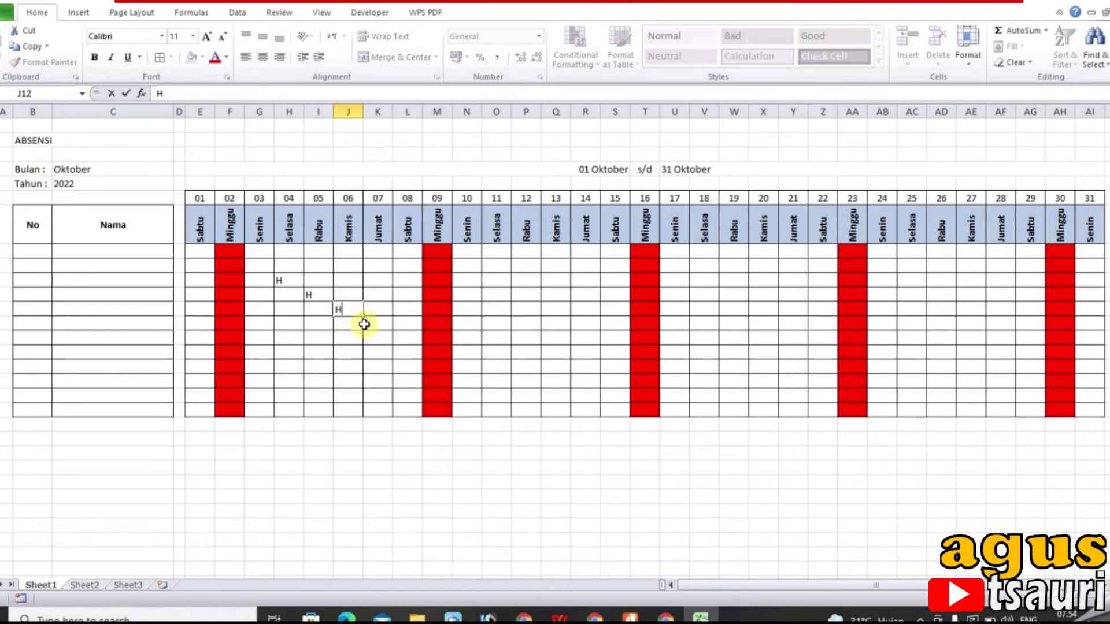
left_click(364, 321)
left_click(379, 294)
type("H")
left_click(380, 310)
left_click(432, 267)
type("H")
left_click(512, 281)
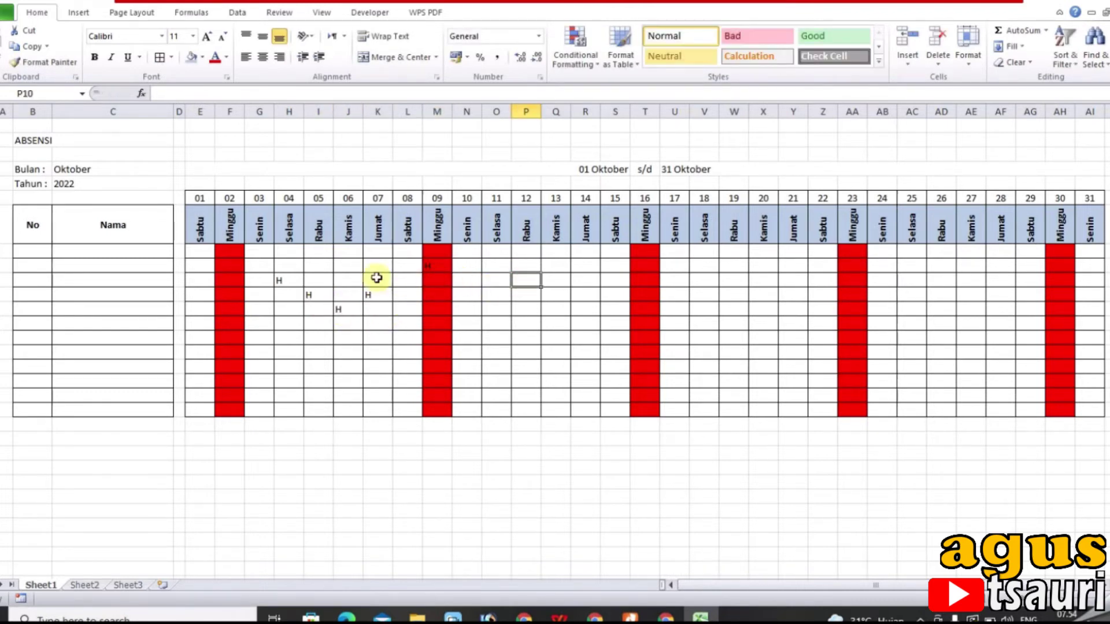
Clear the test marks from G9:M13 and reselect E8.
left_click_drag(261, 266, 428, 321)
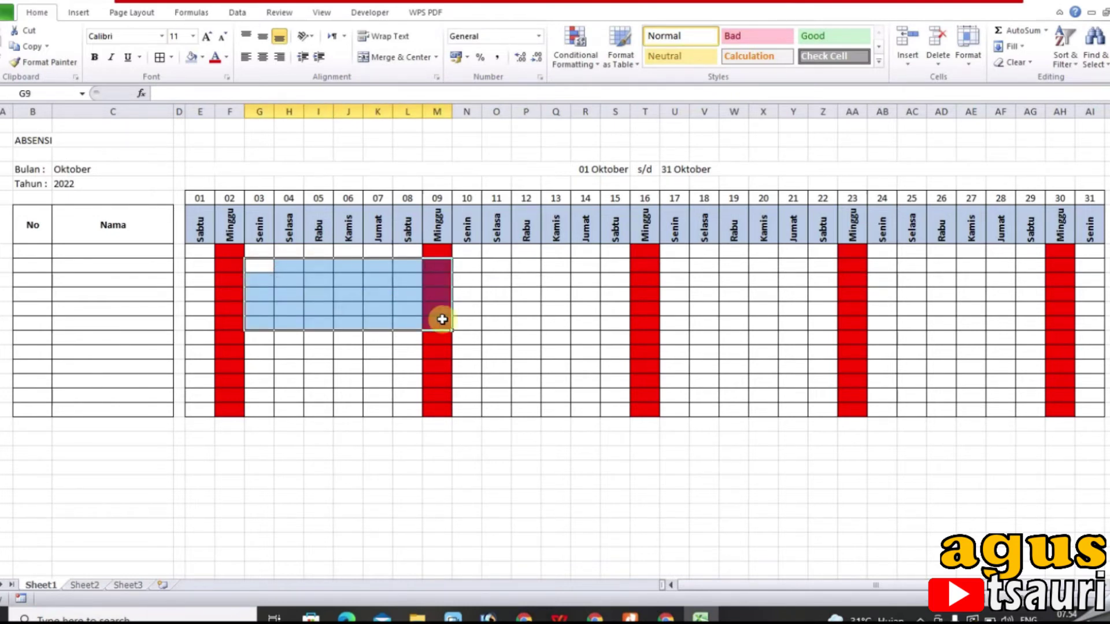
left_click(517, 307)
left_click(204, 248)
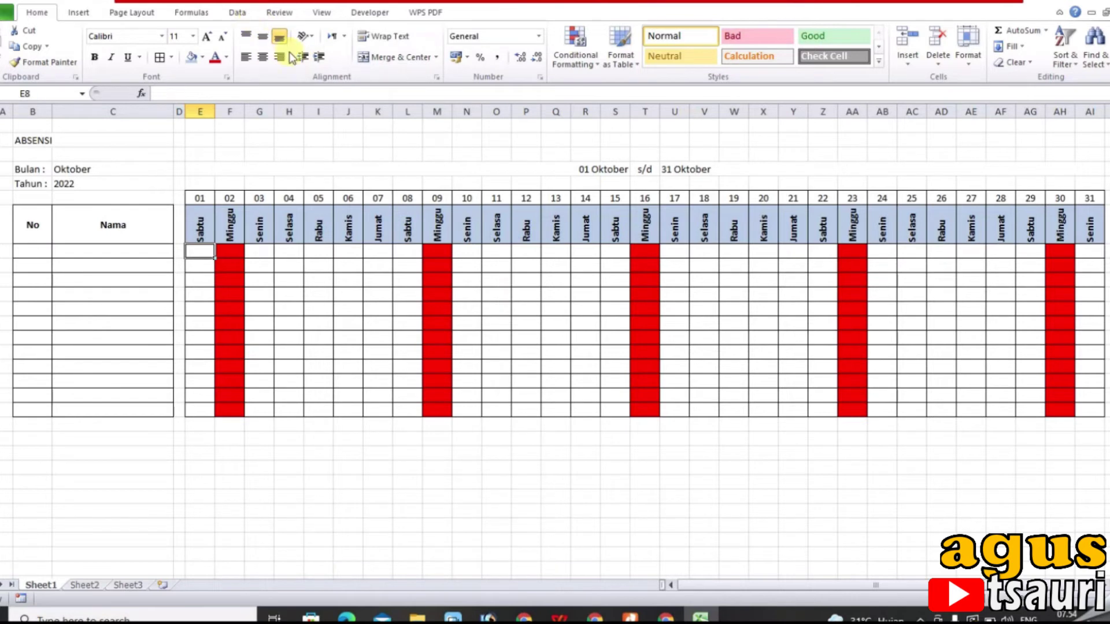
left_click(233, 13)
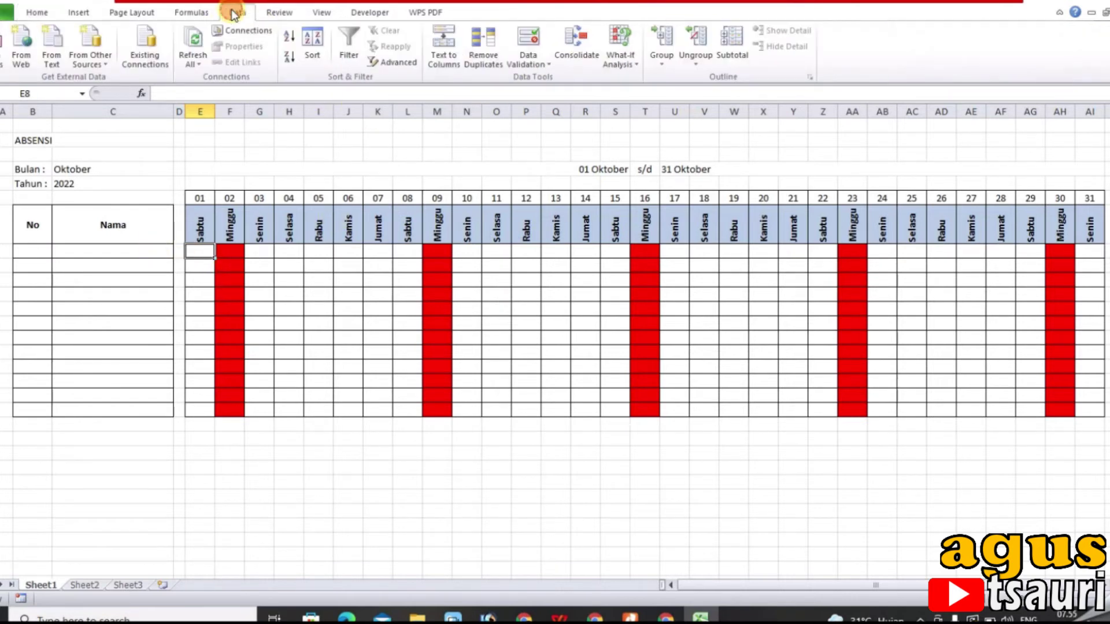
Give E8 a Custom validation formula comparing E7 with "Minggu" using <>.
left_click(534, 65)
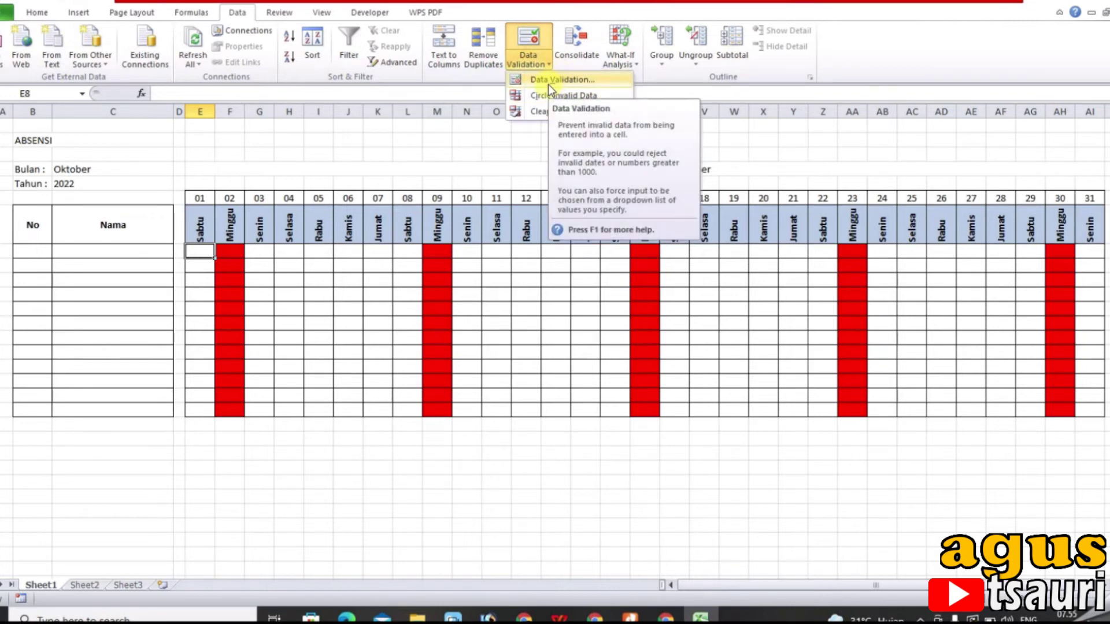
left_click(548, 80)
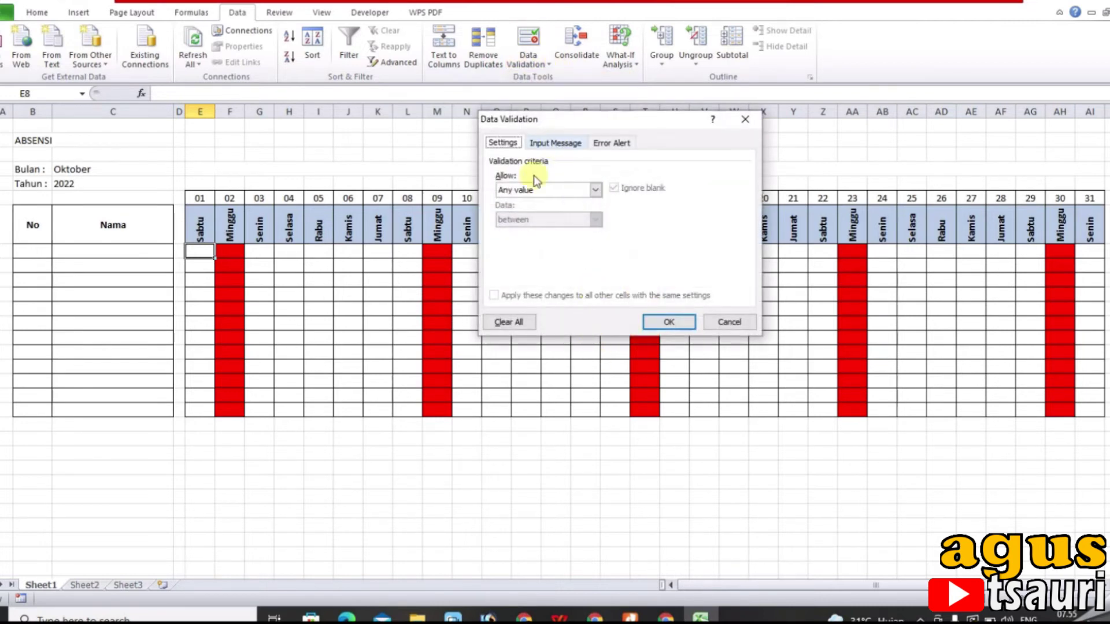
left_click(532, 189)
left_click(532, 269)
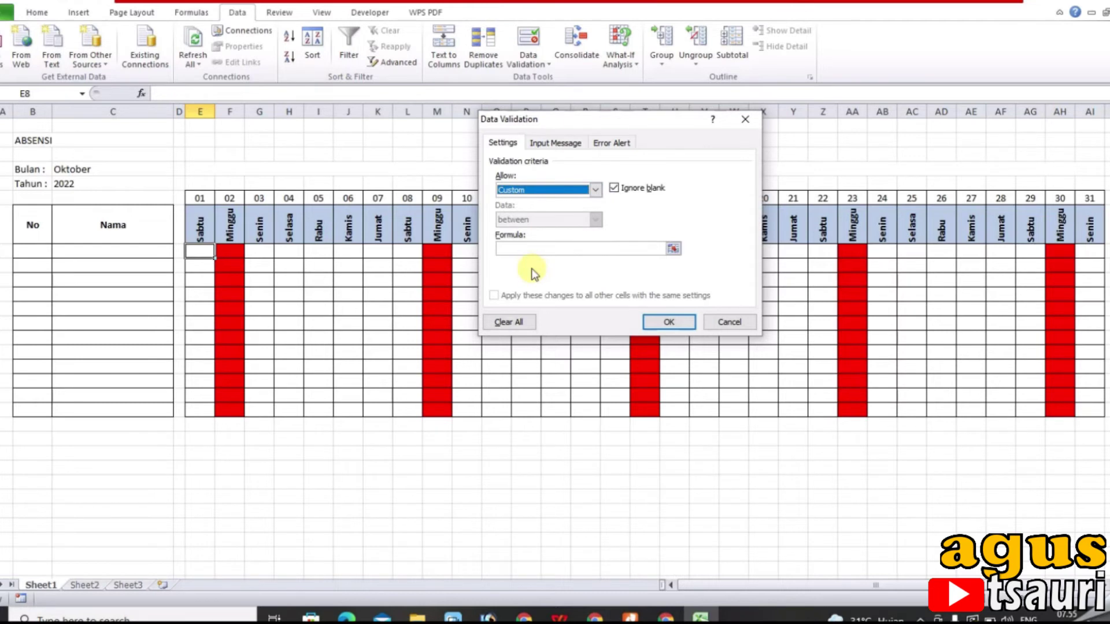
left_click(515, 248)
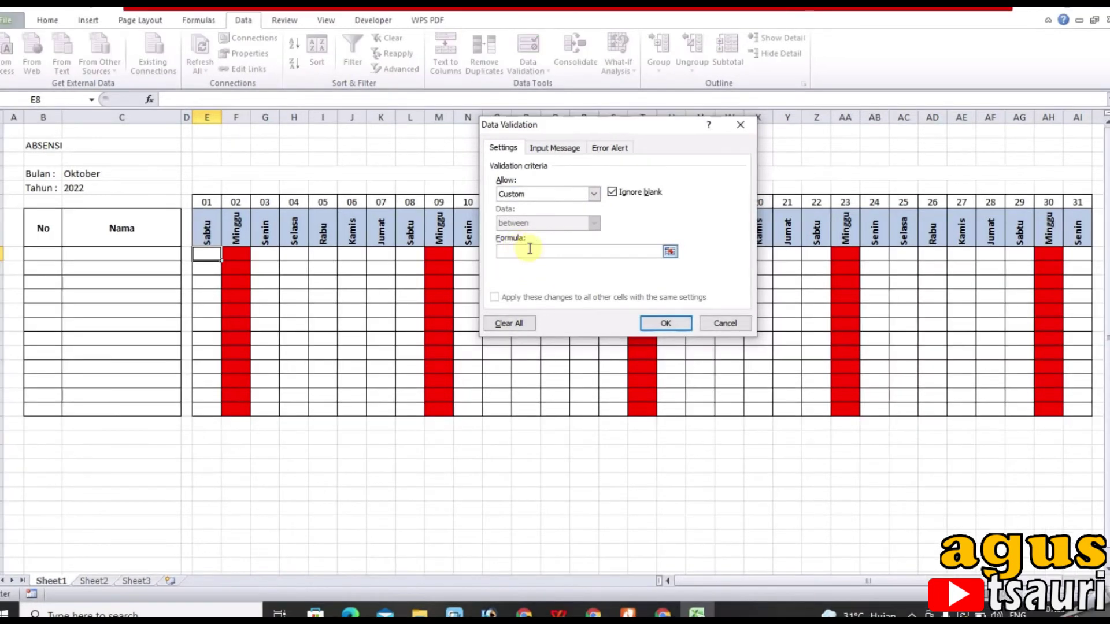
left_click(209, 233)
type("=E7<")
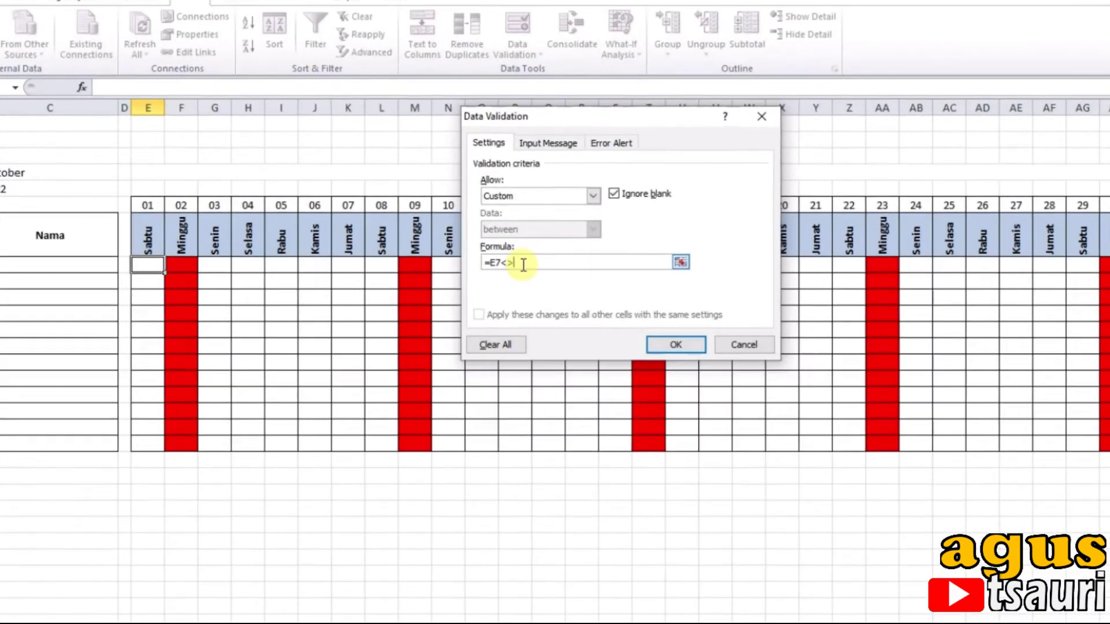
type(">")
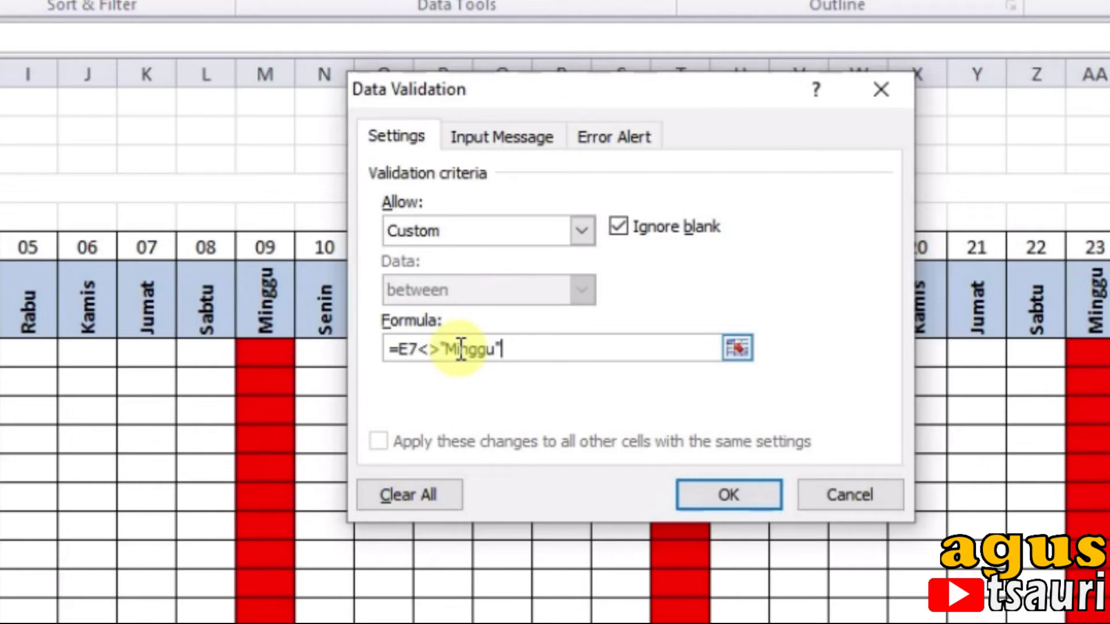
Set a Stop error alert titled 'Perhatian !' with message 'Minggu adalah hari libur'.
left_click(613, 140)
left_click(641, 264)
type("Perhatian !")
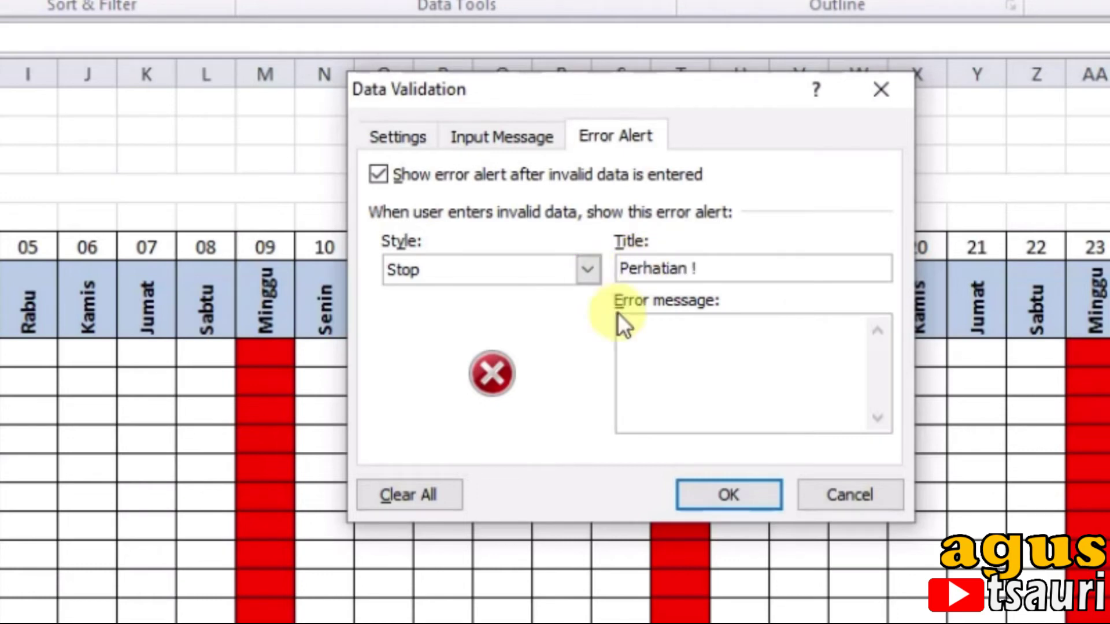
left_click(697, 361)
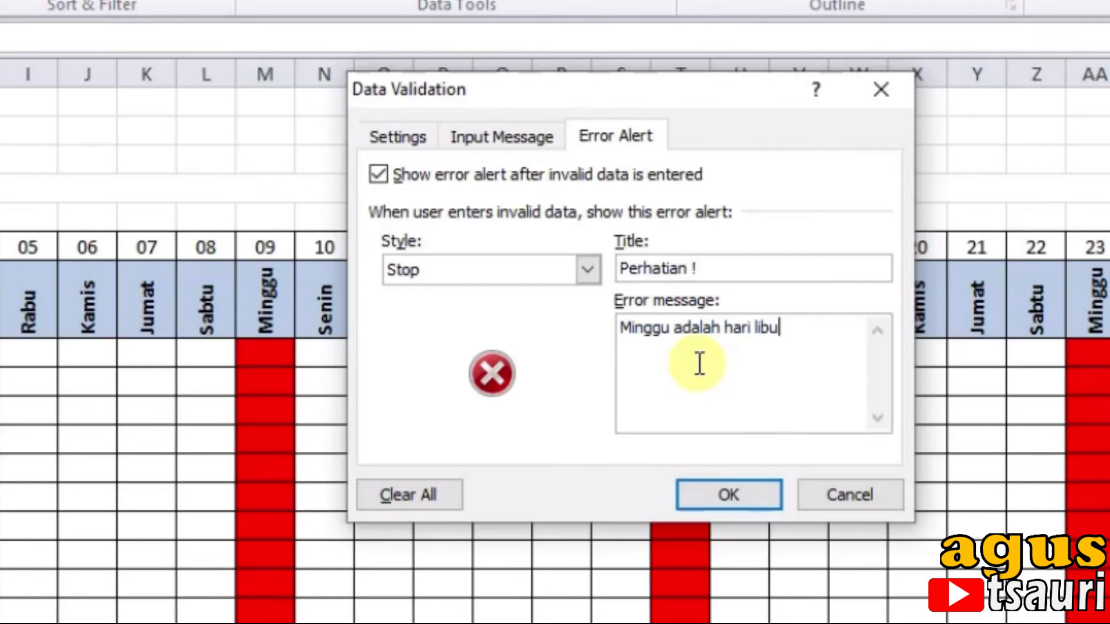
type("r")
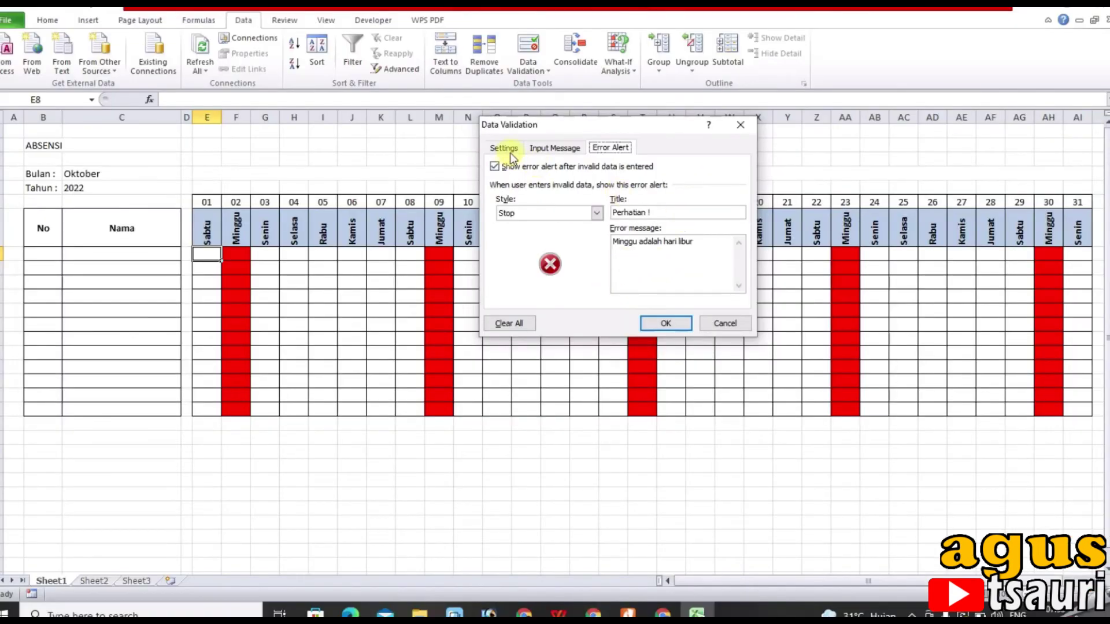
Lock the formula to =E$7<>"Minggu" and apply the validation to E8.
left_click(504, 148)
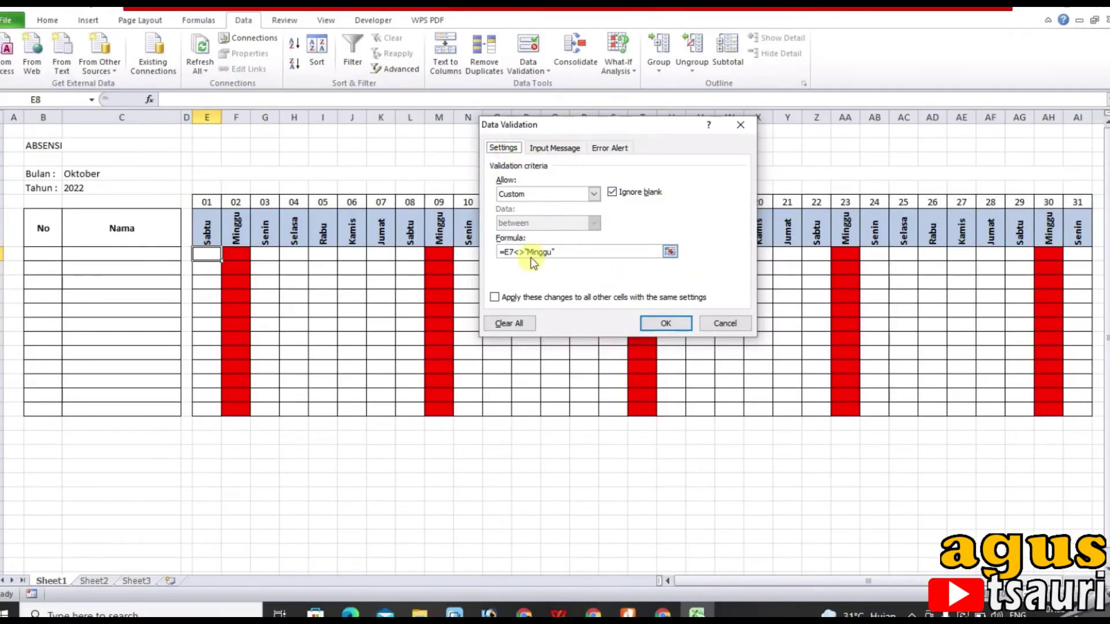
type("$")
left_click(512, 253)
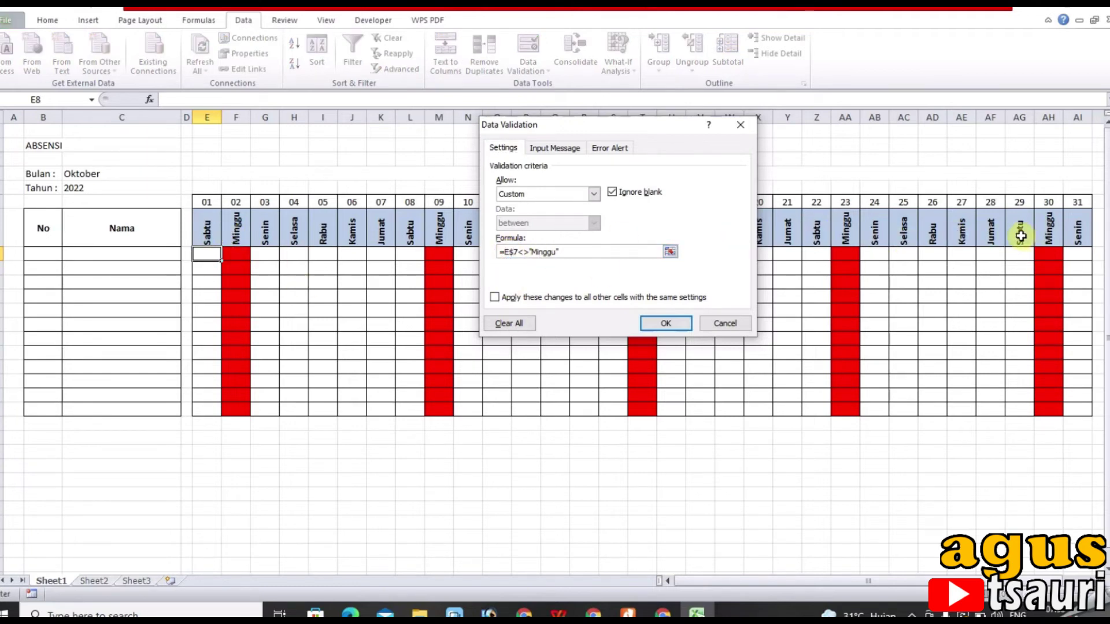
left_click(512, 253)
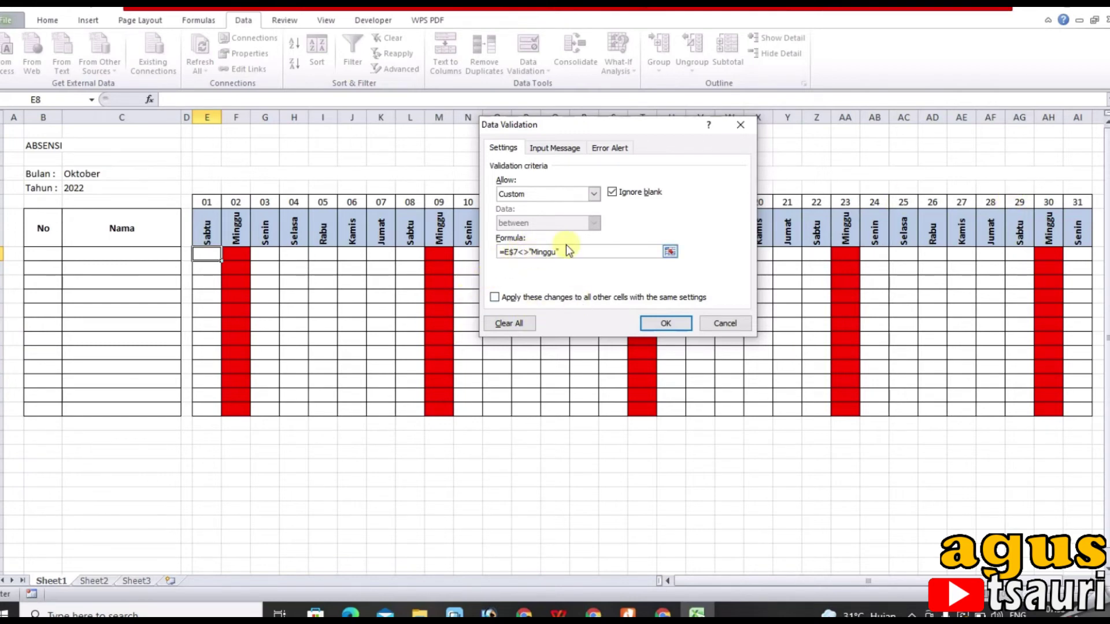
left_click(608, 149)
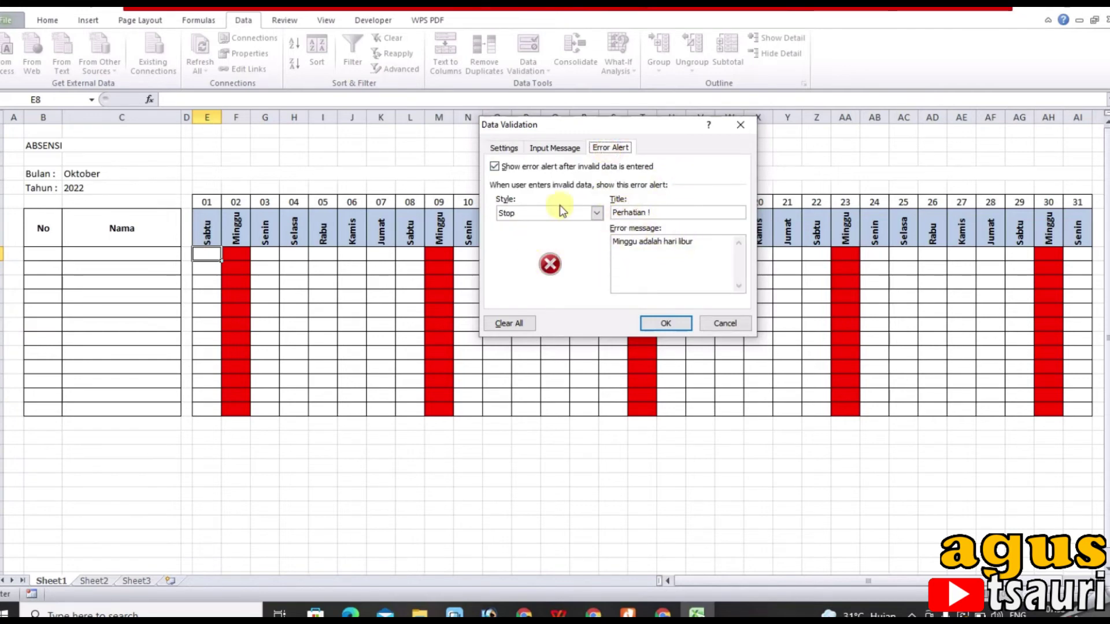
left_click(661, 322)
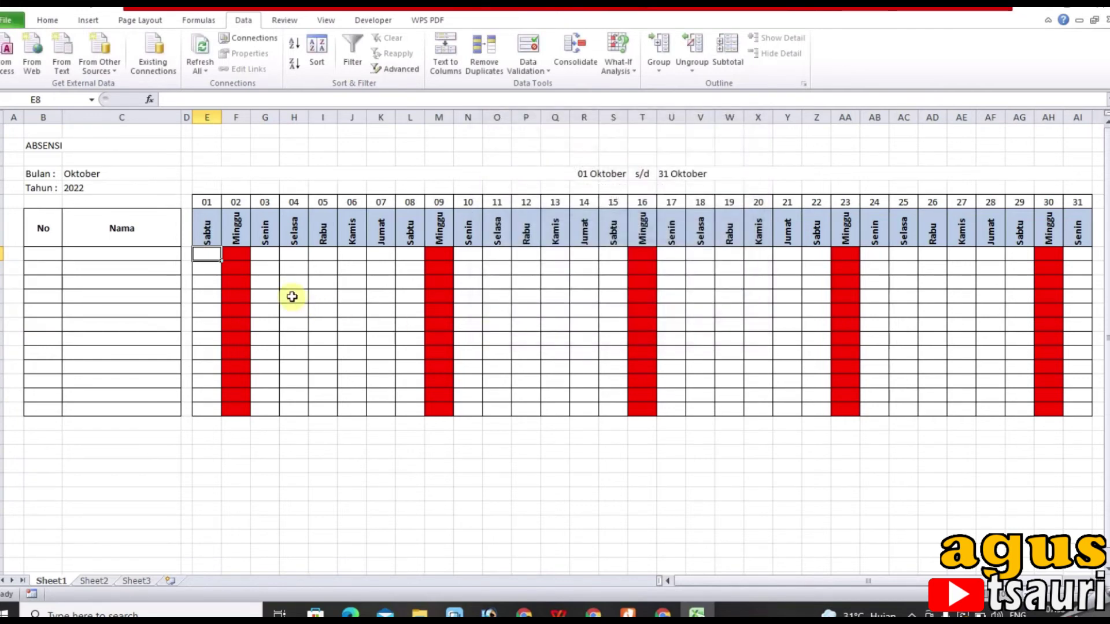
Copy E8's validation over the grid and enter H marks in weekday cells.
mouse_move(221, 261)
left_mouse_down()
mouse_move(1081, 263)
mouse_move(1090, 416)
left_mouse_up()
left_click(294, 310)
left_click(283, 268)
type("h")
key("Return")
key("Return")
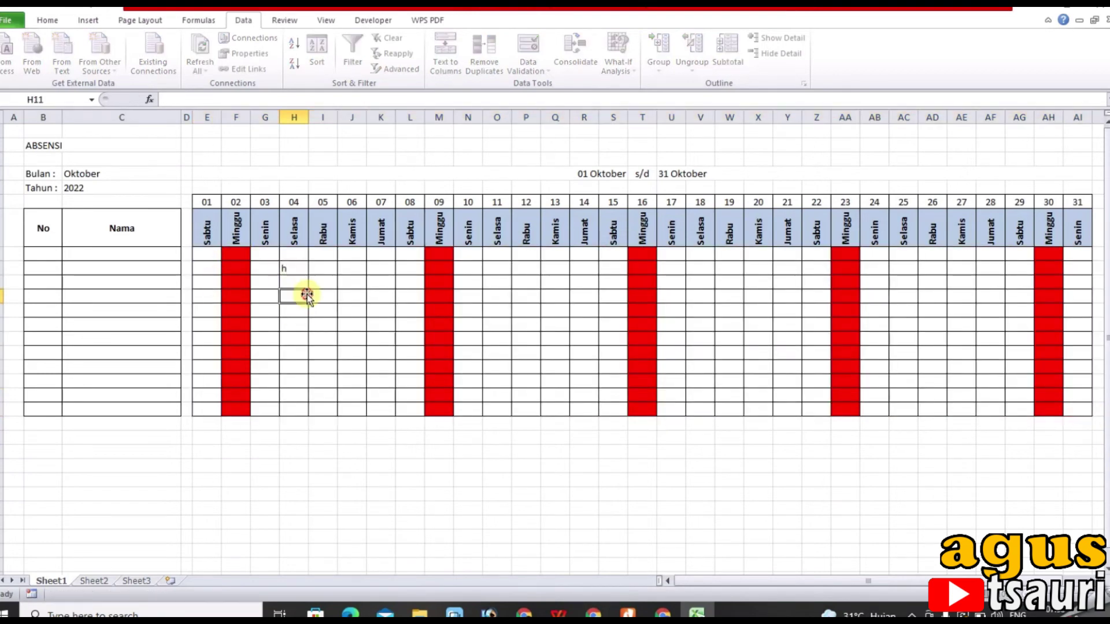
left_click(371, 276)
type("H")
left_click(352, 267)
type("H")
left_click(350, 313)
Try H in Sunday cells M9 and M14, cancelling each Perhatian ! rejection.
left_click(429, 269)
type("H")
key("Return")
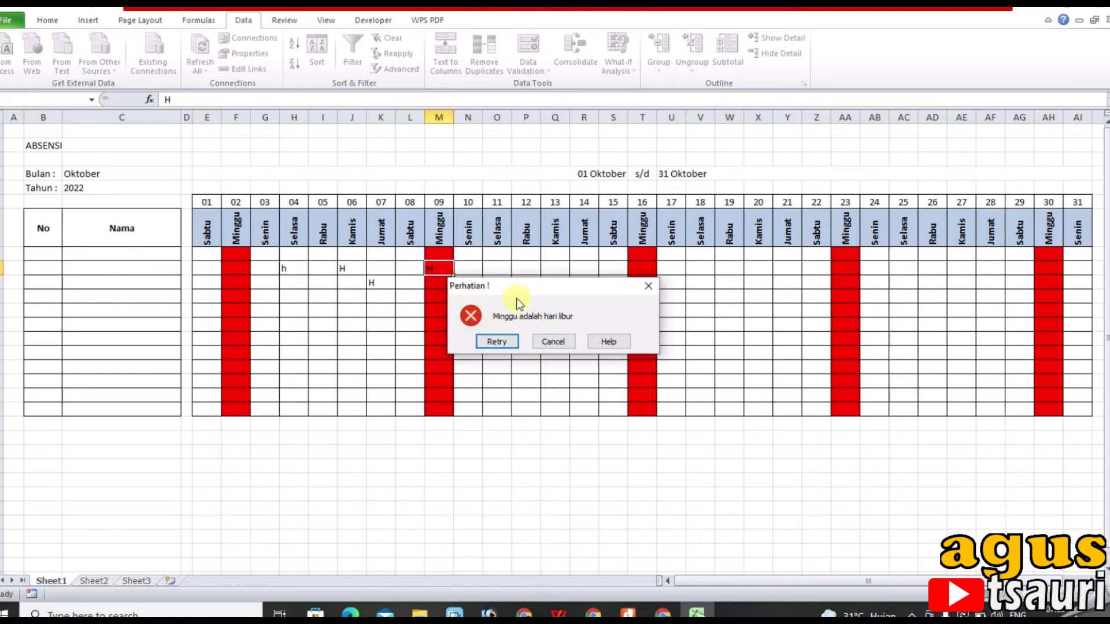
left_click(548, 342)
left_click(437, 339)
type("H")
key("Return")
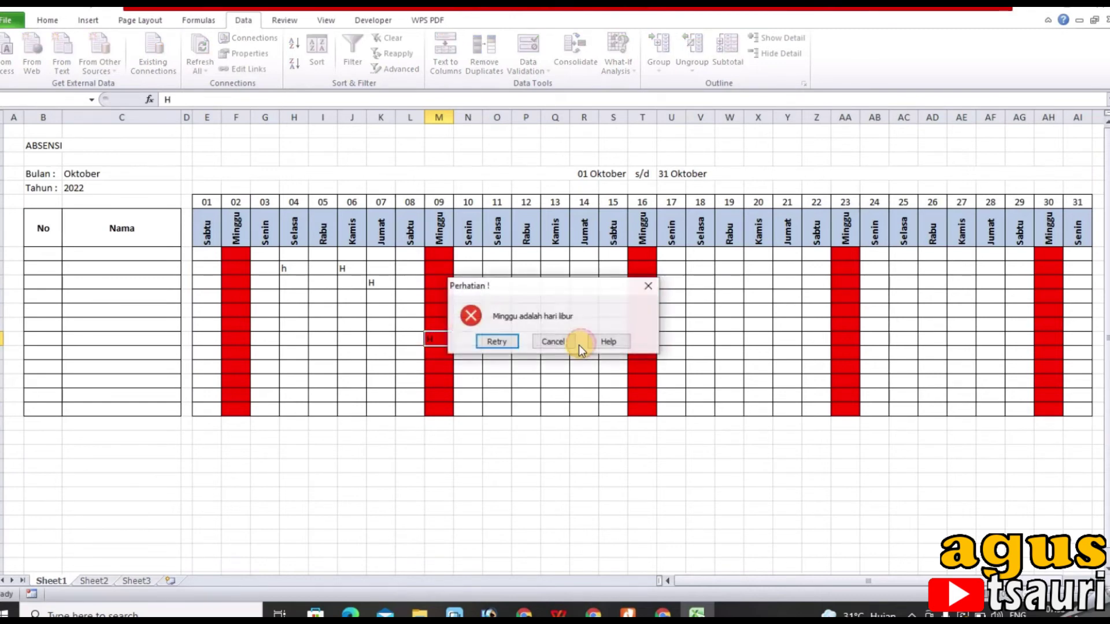
left_click(559, 341)
left_click(298, 312)
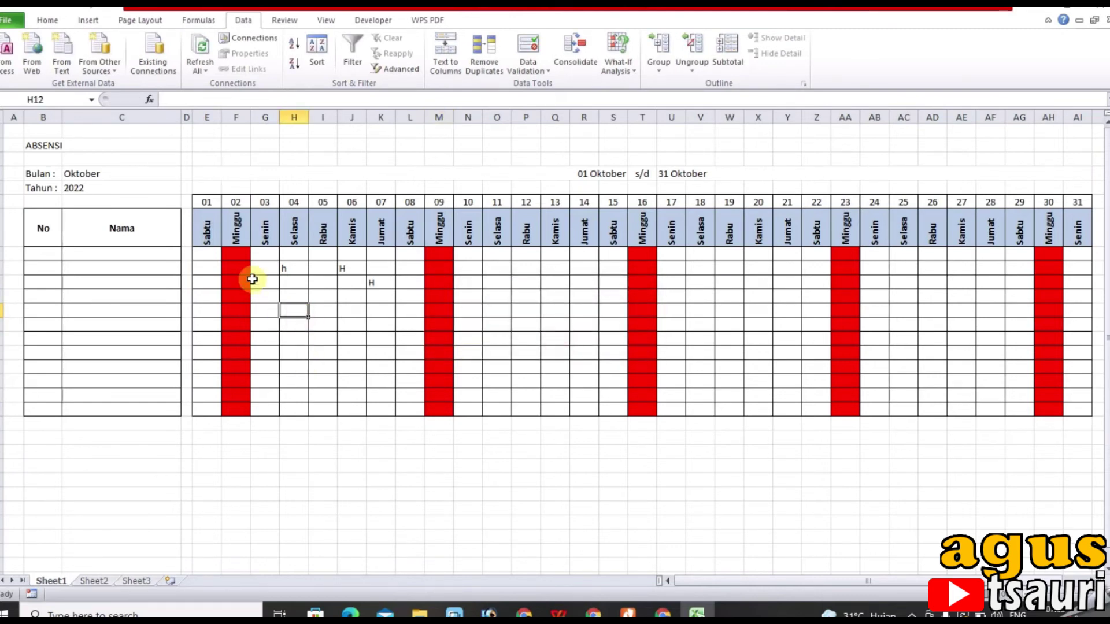
left_click_drag(55, 228, 133, 227)
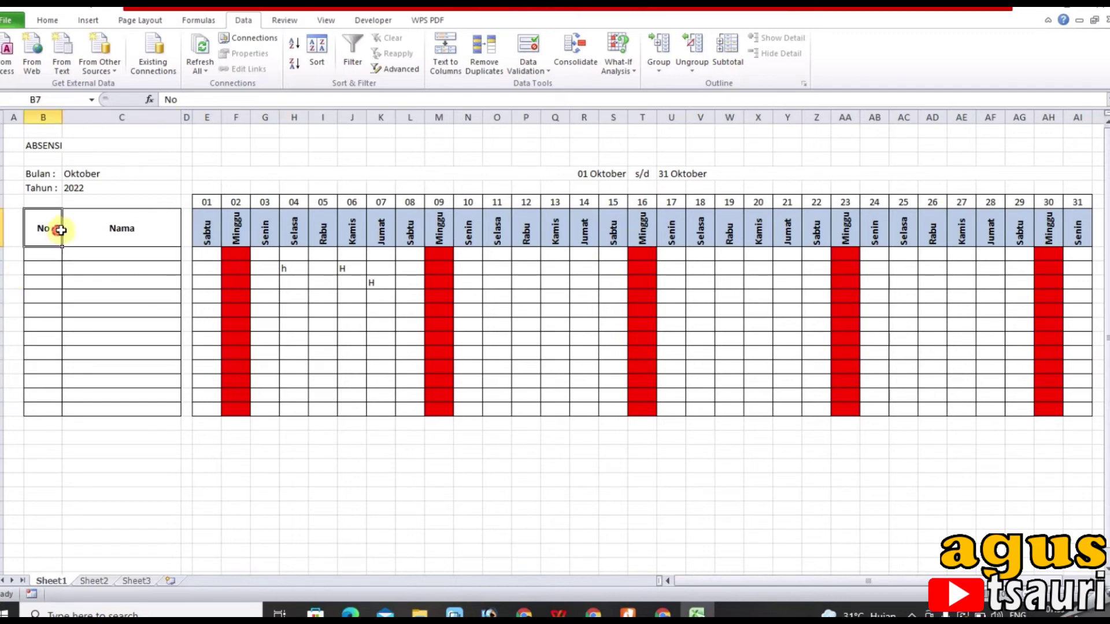
Fill the No and Nama header cells light blue.
left_click(46, 20)
left_click(199, 64)
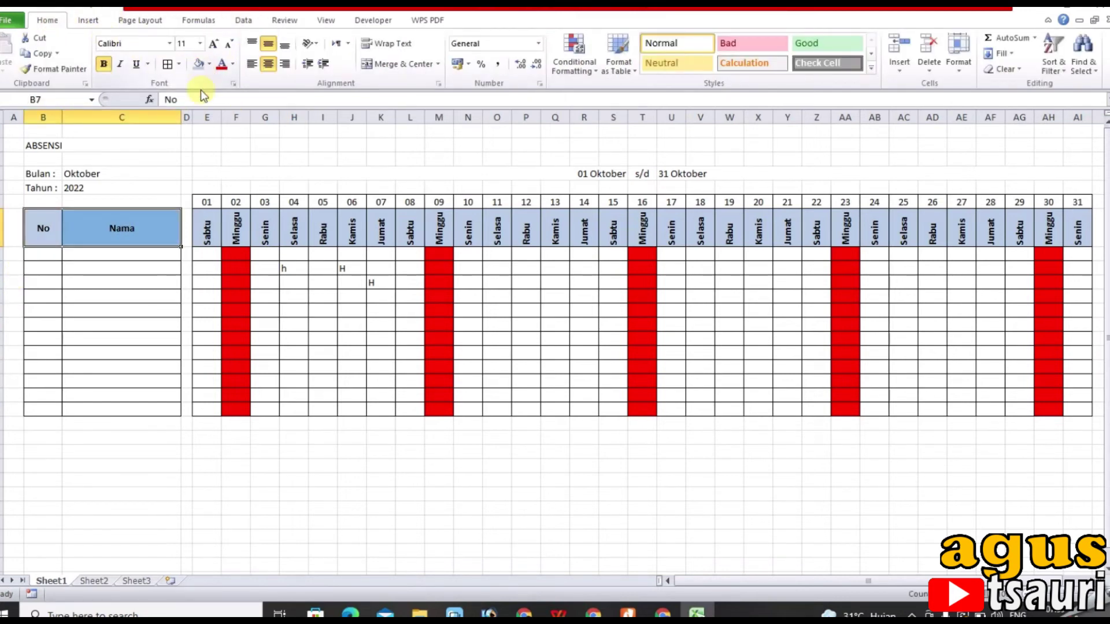
left_click(294, 324)
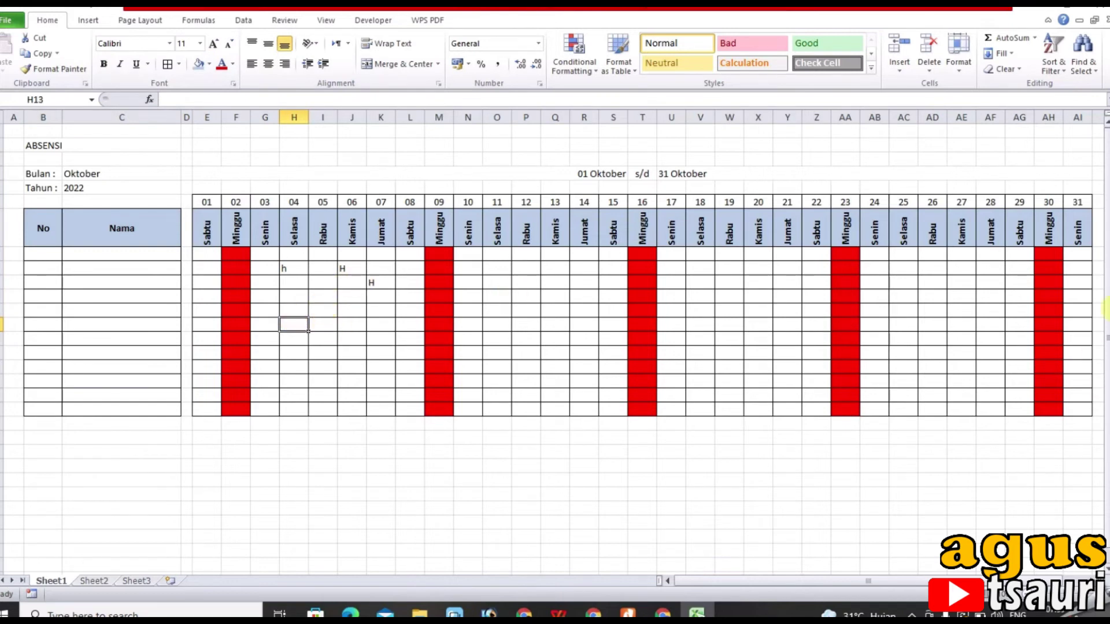
Change Bulan to Juli, then to Februari.
left_click(144, 172)
left_click(187, 174)
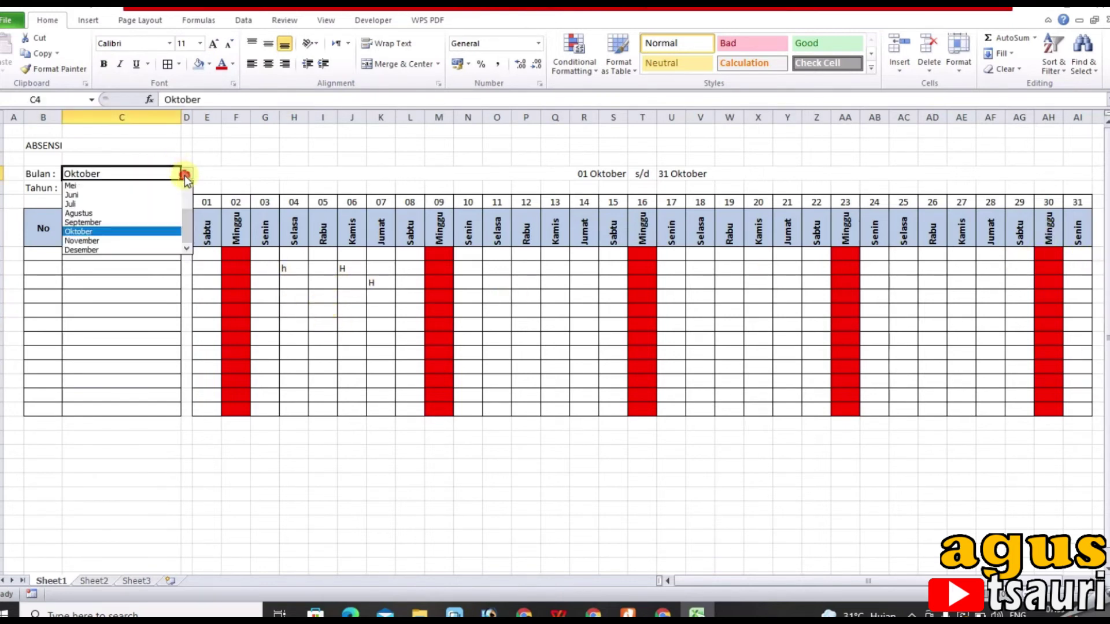
left_click(127, 206)
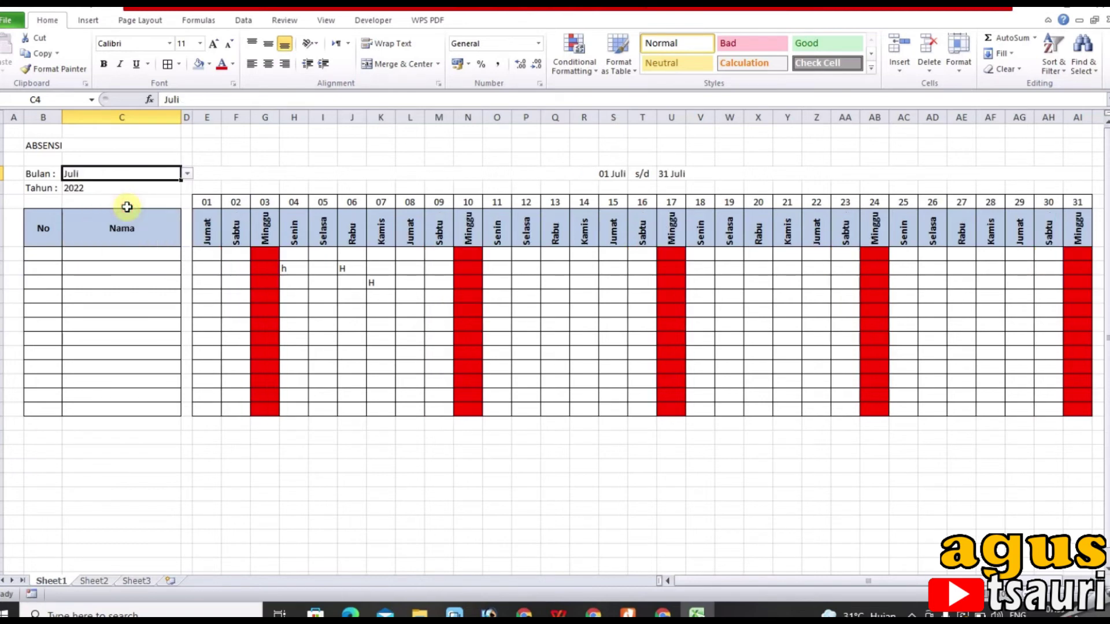
left_click(186, 174)
left_click_drag(185, 235, 191, 190)
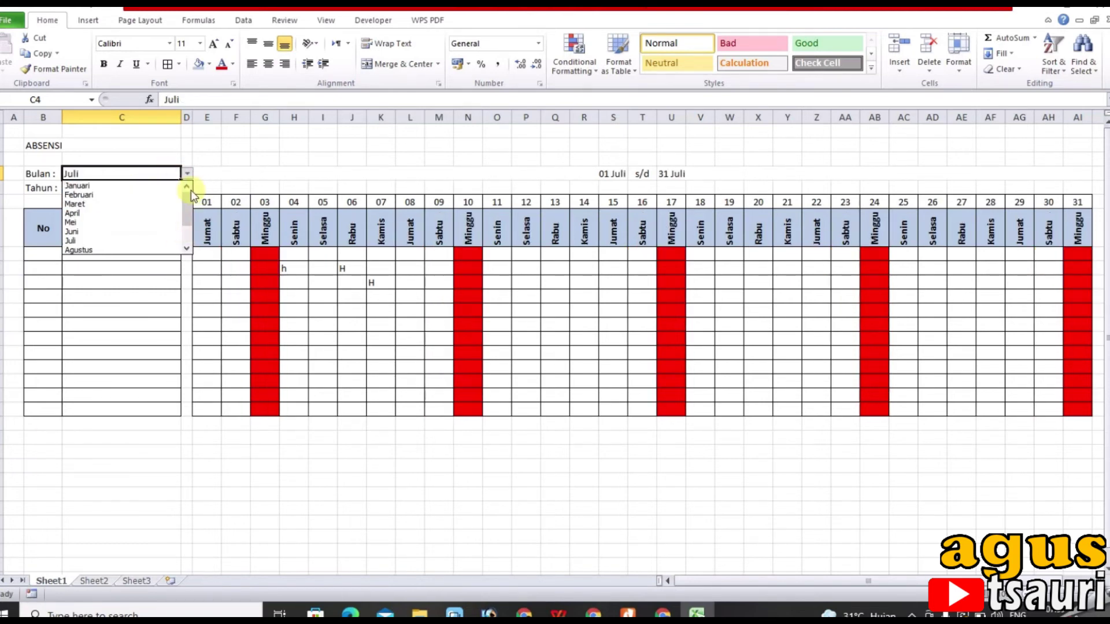
left_click(144, 195)
left_click(865, 366)
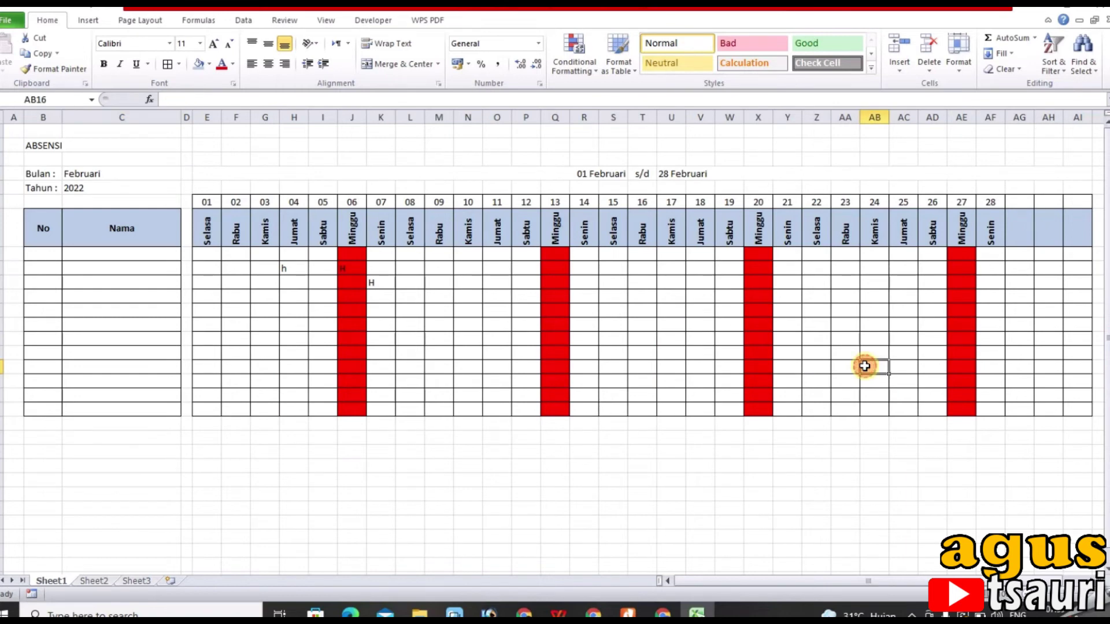
Inspect the unused columns after day 28, then delete the test letters from the grid.
left_click_drag(1020, 227, 1075, 242)
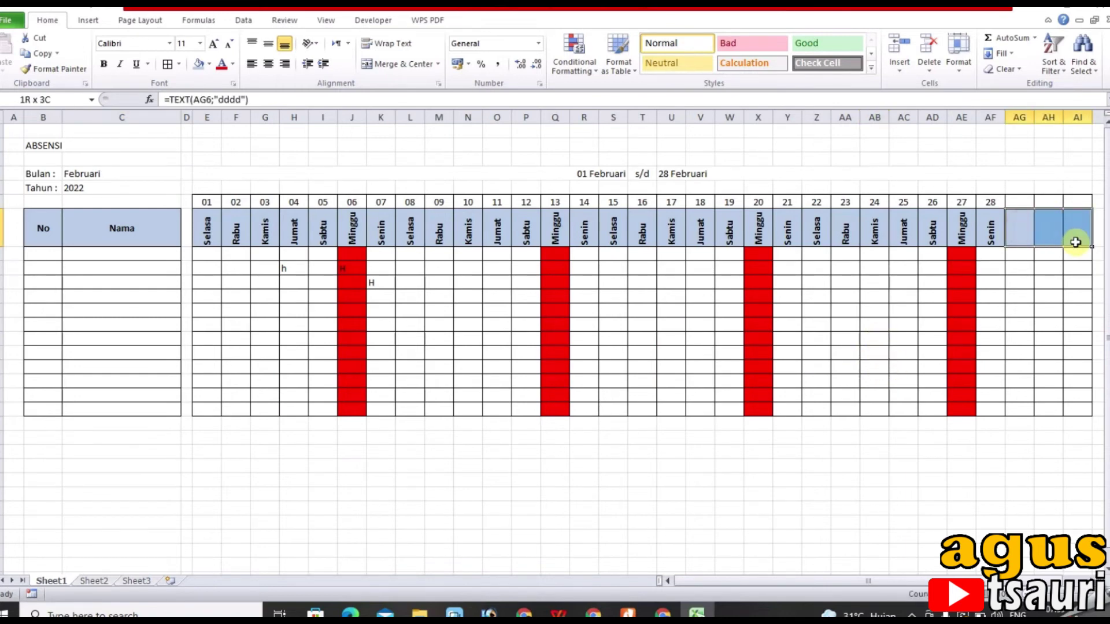
left_click(757, 310)
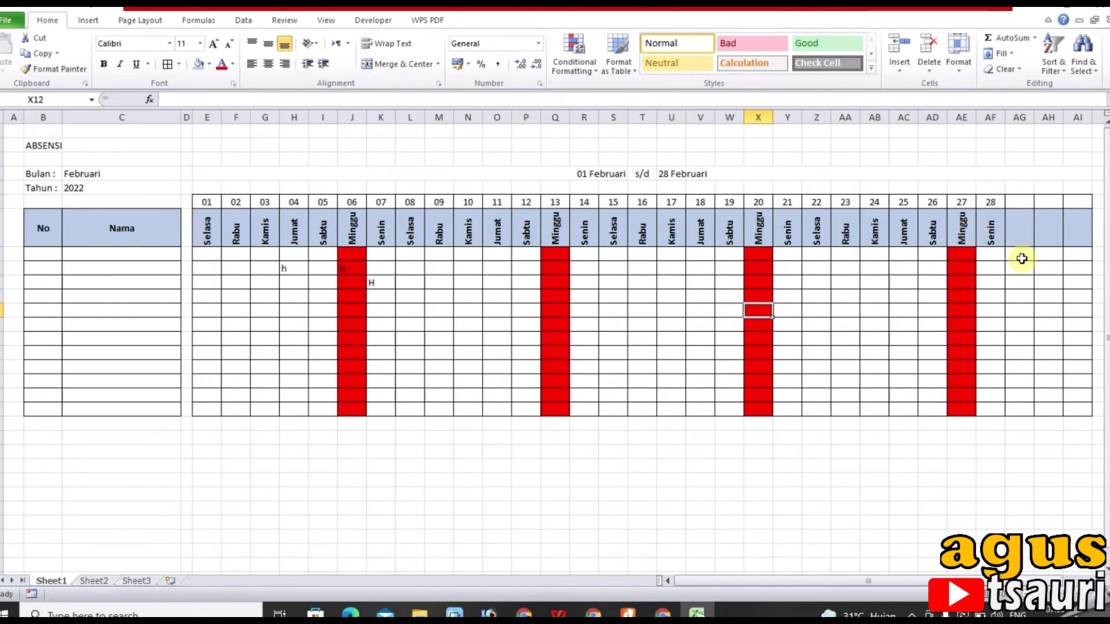
left_click_drag(1022, 255, 1074, 407)
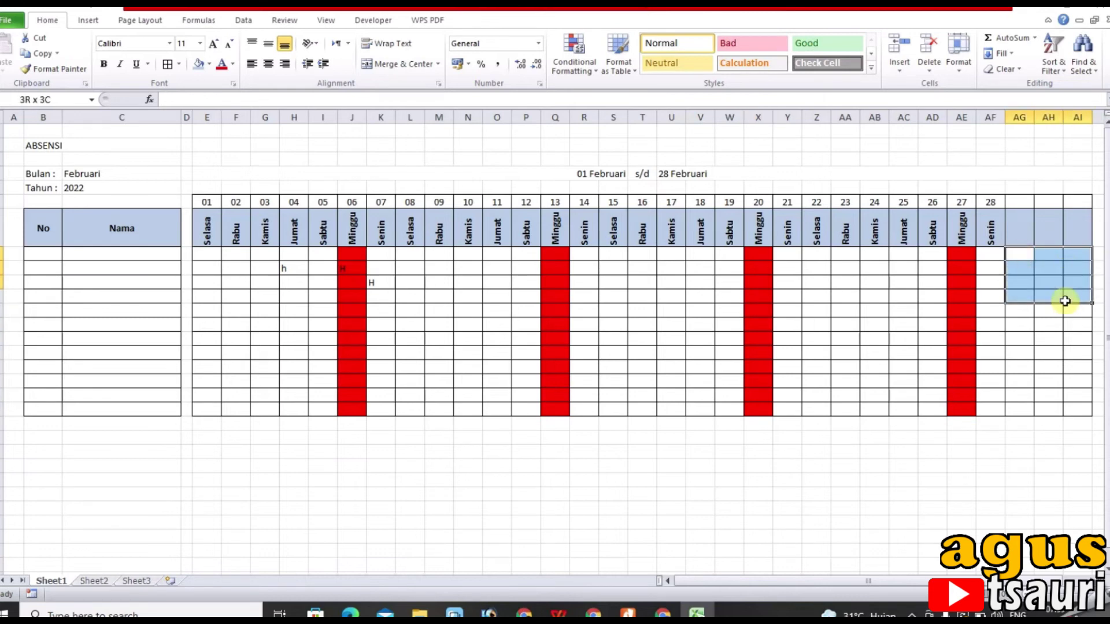
left_click(647, 382)
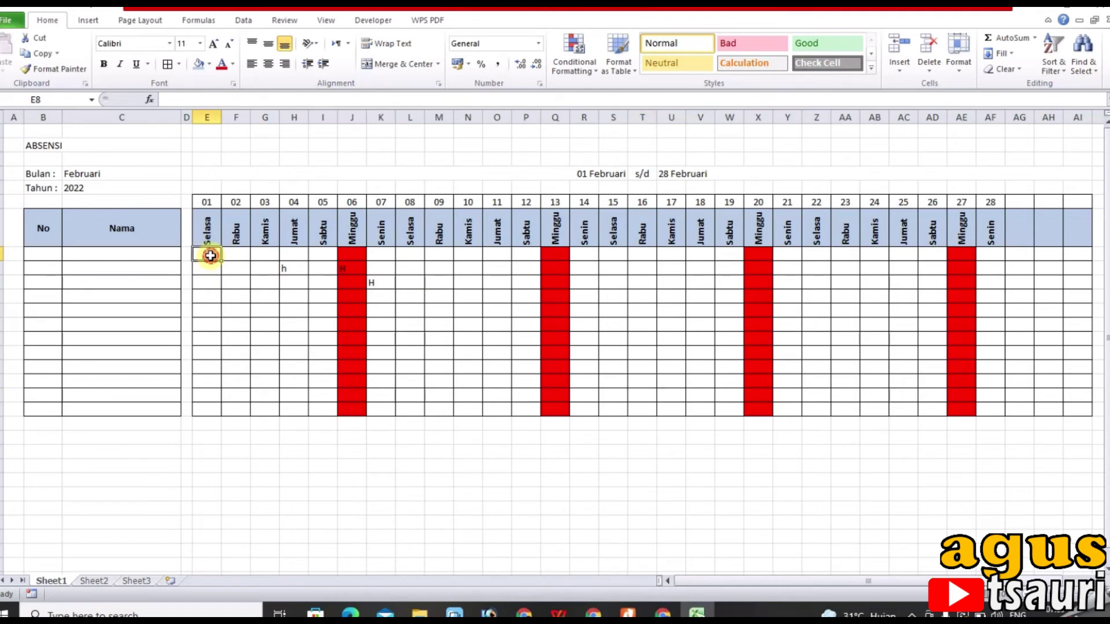
left_click_drag(263, 254, 416, 287)
key("Delete")
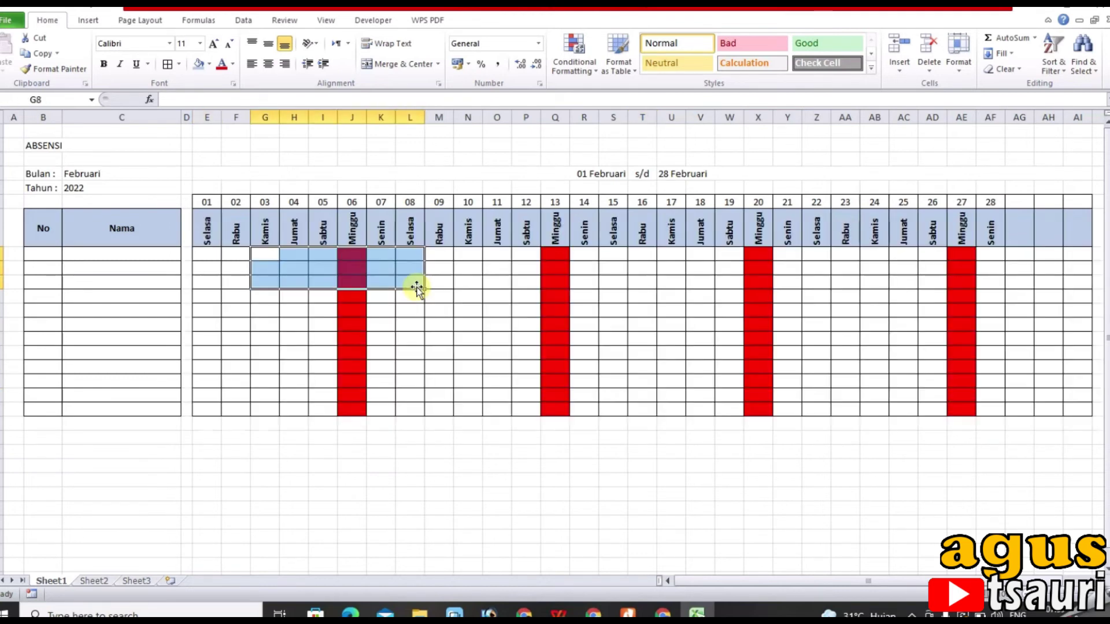
key("Left")
key("Left")
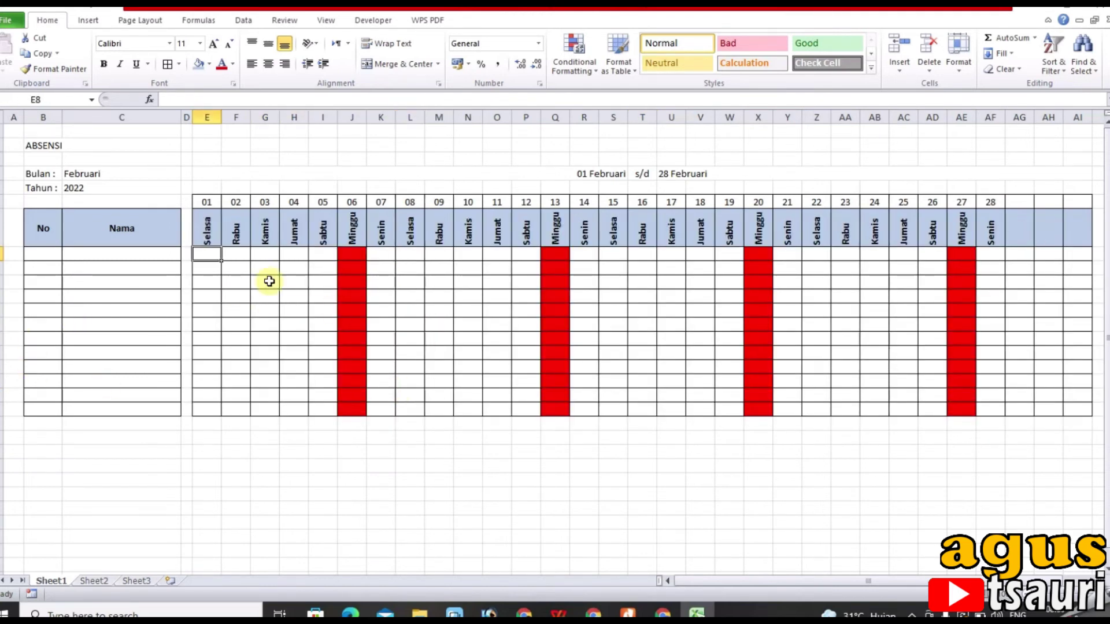
Add a formula rule =E$7="" to E8 that applies a dark grey fill.
left_click(574, 60)
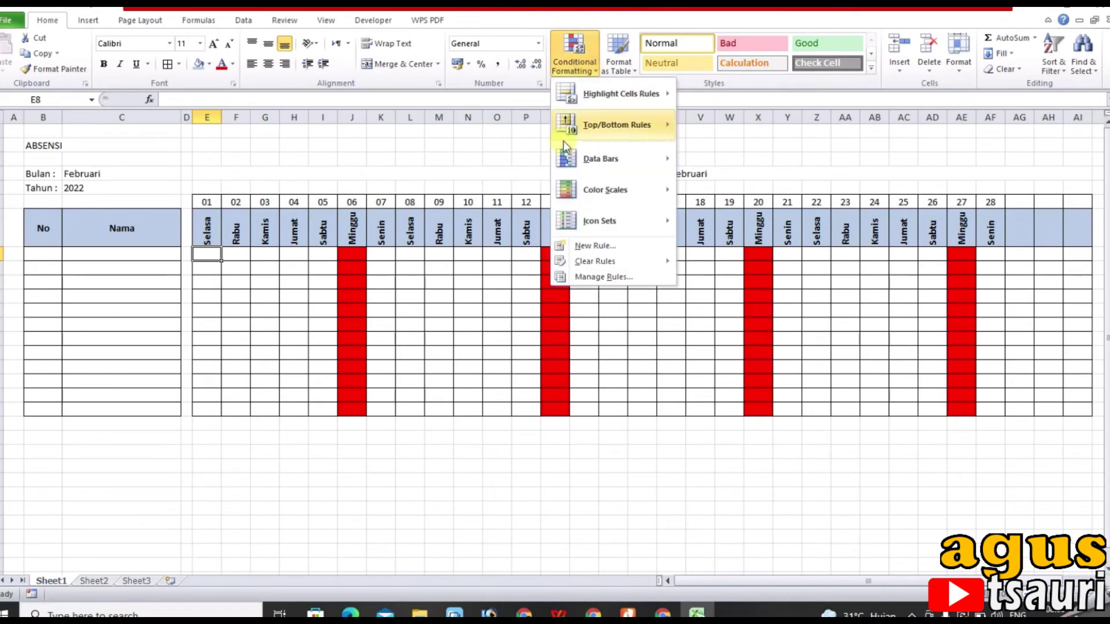
left_click(592, 249)
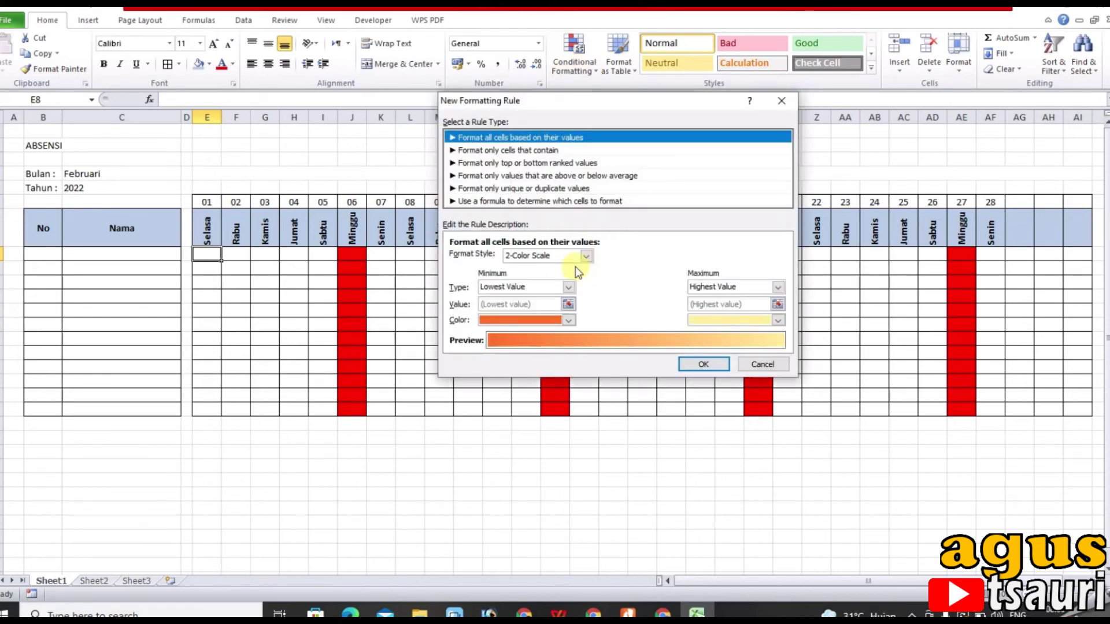
left_click(500, 202)
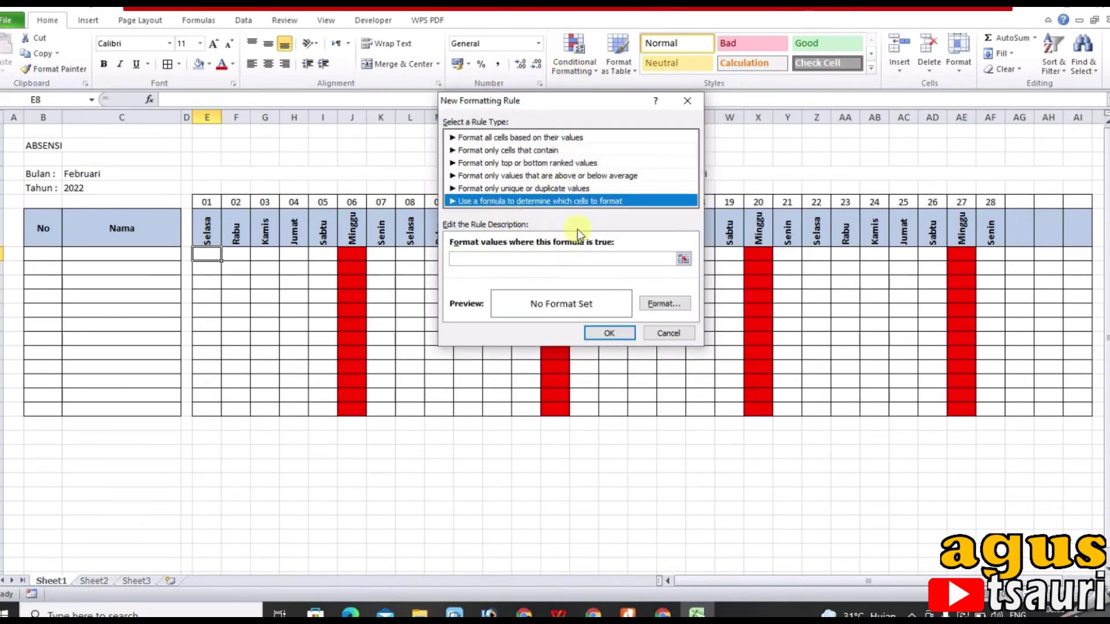
left_click(493, 259)
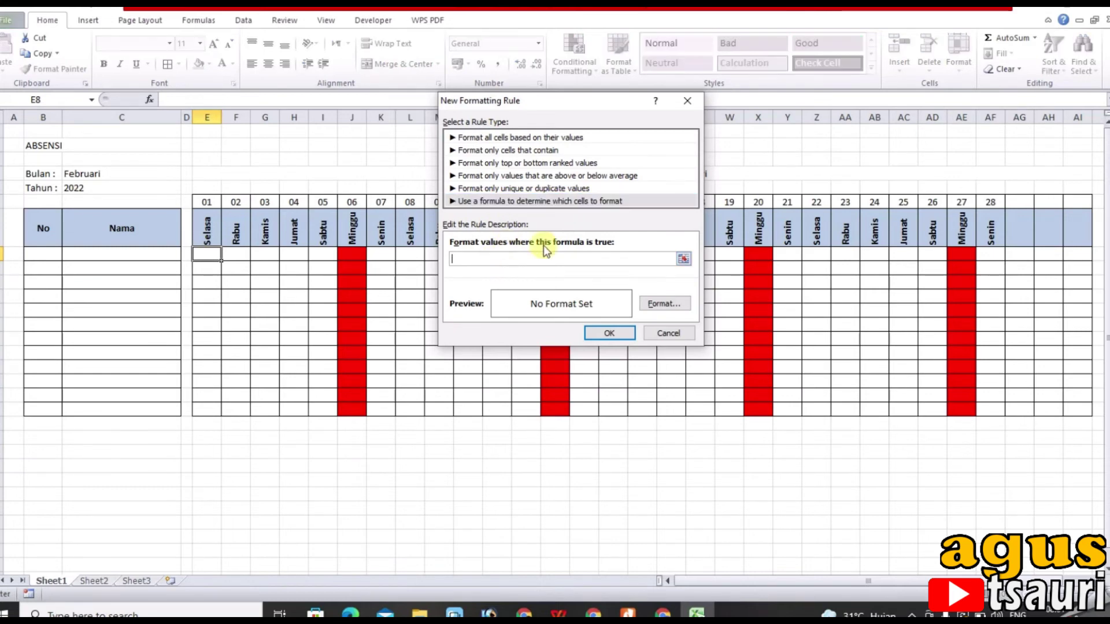
left_click(212, 230)
type("=E$7=\"\"")
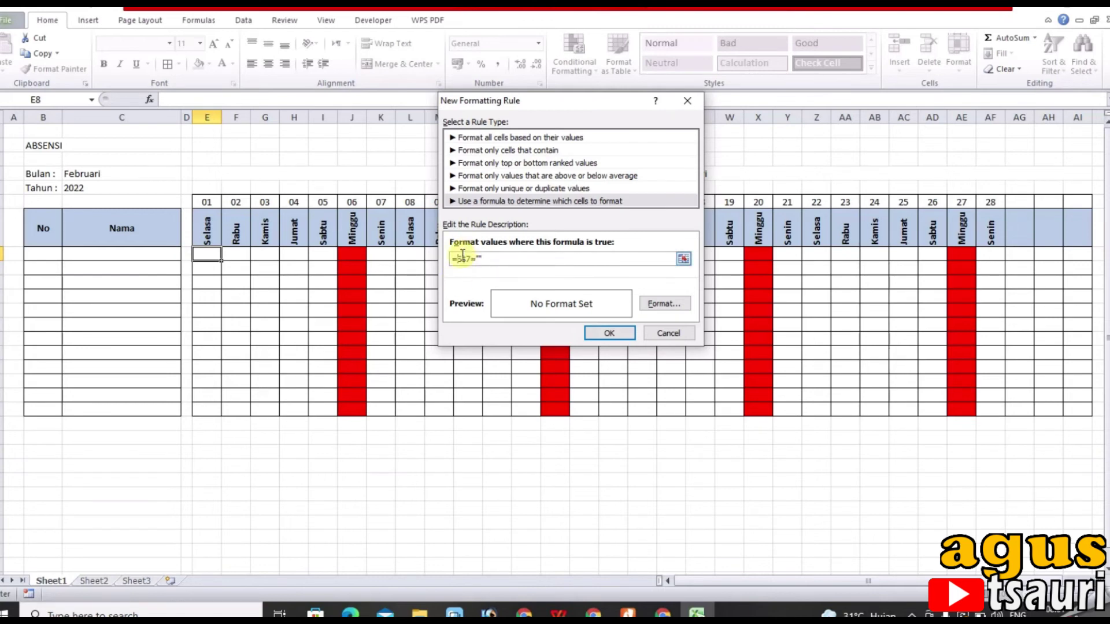
left_click(662, 304)
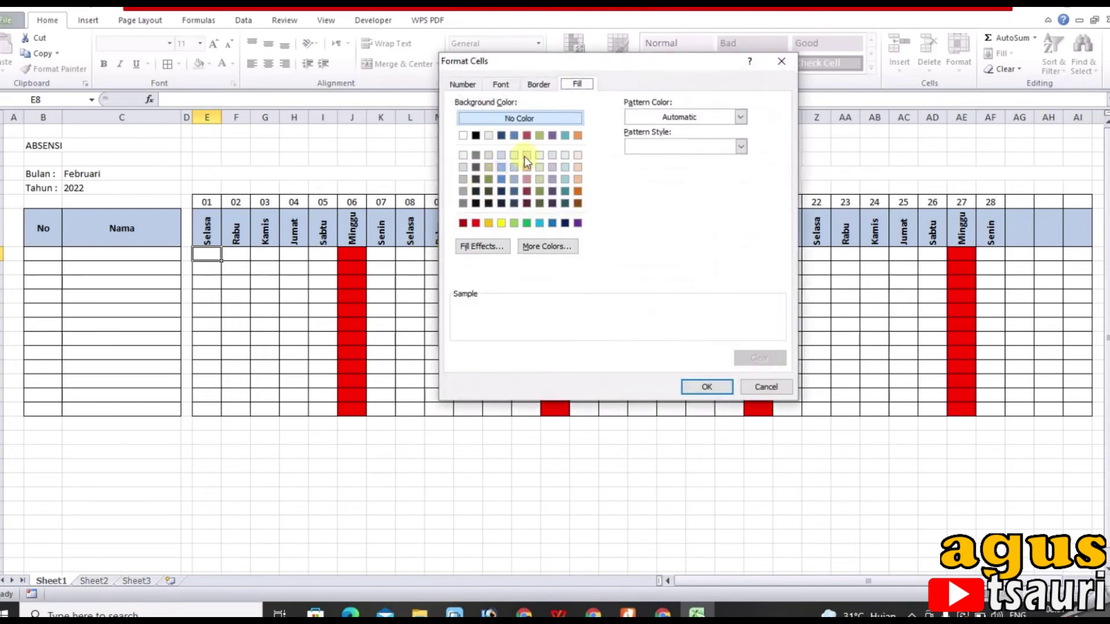
left_click(476, 167)
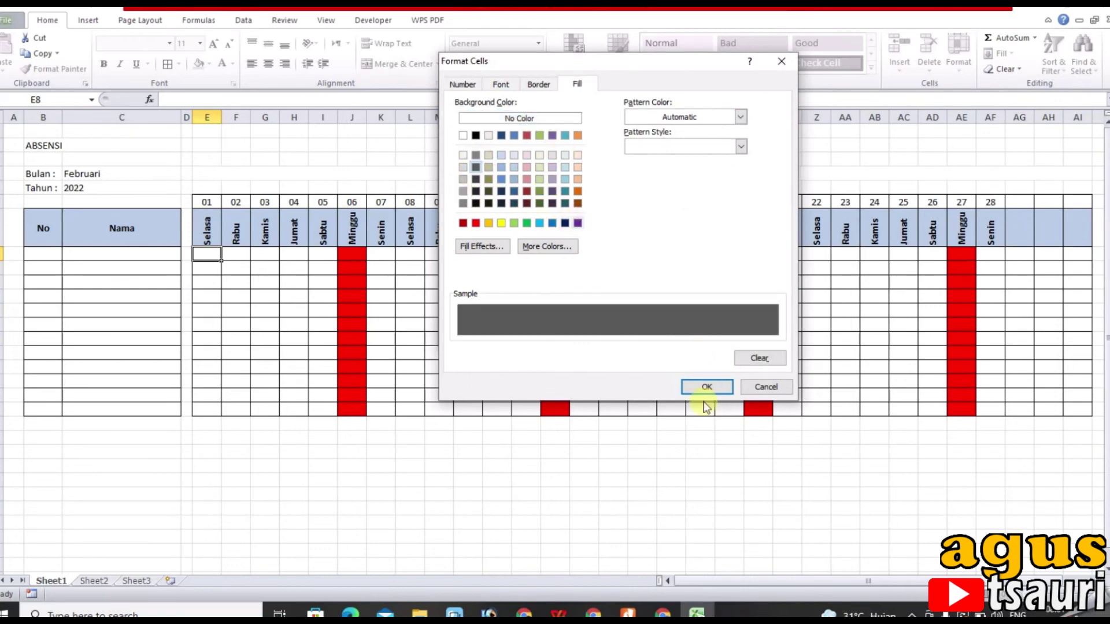
left_click(706, 384)
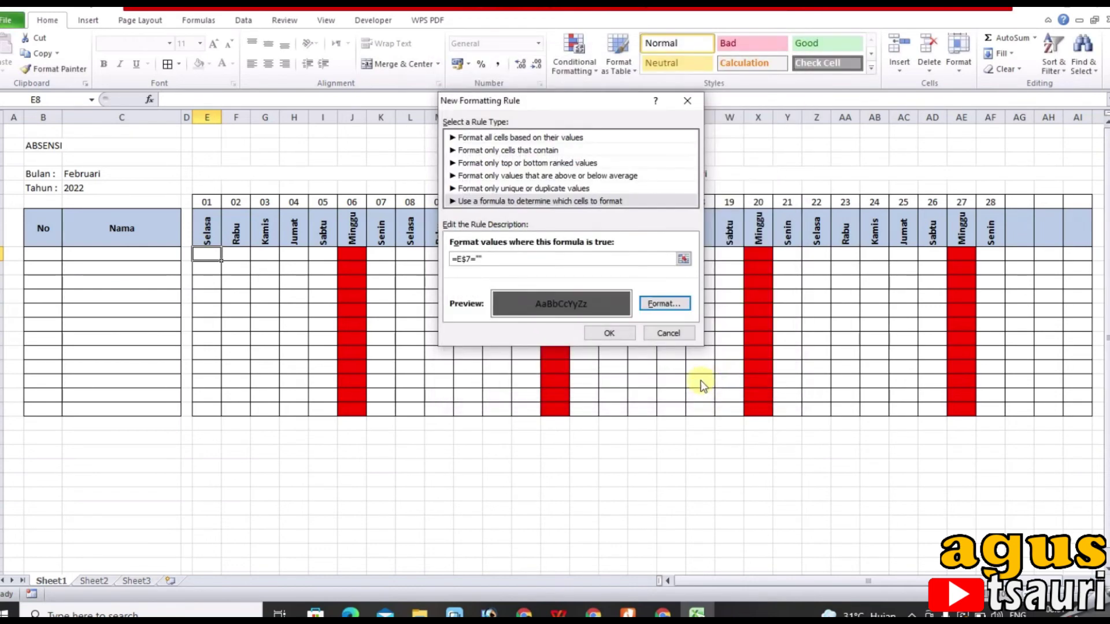
left_click(607, 336)
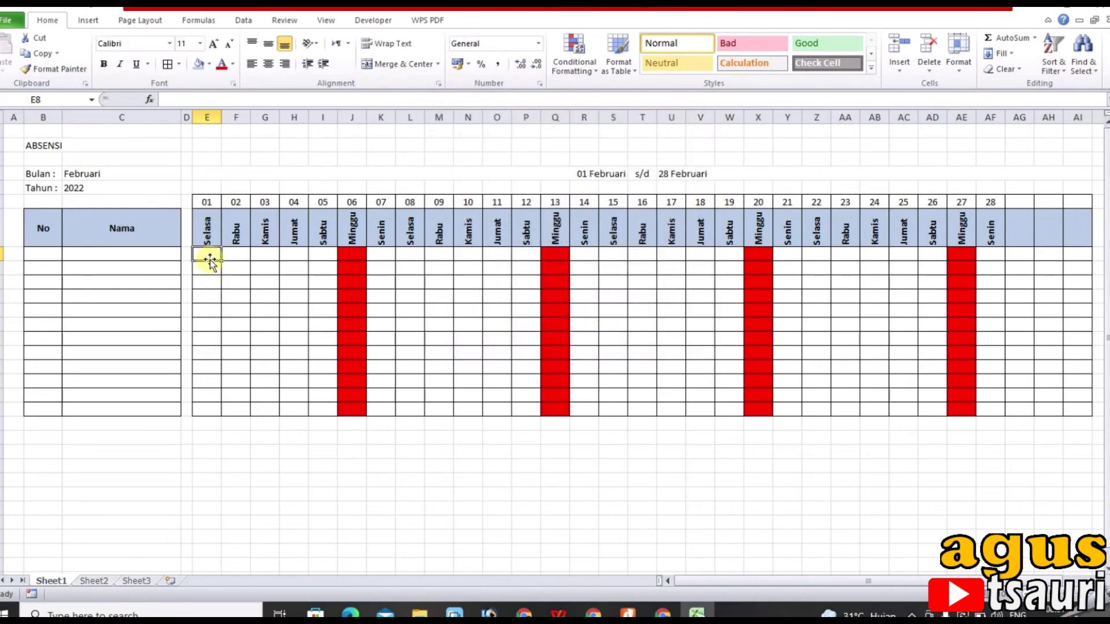
Copy E8's grey-out rule across to column AI and down to row 20.
mouse_move(222, 258)
left_mouse_down()
mouse_move(1079, 266)
mouse_move(1069, 406)
left_mouse_up()
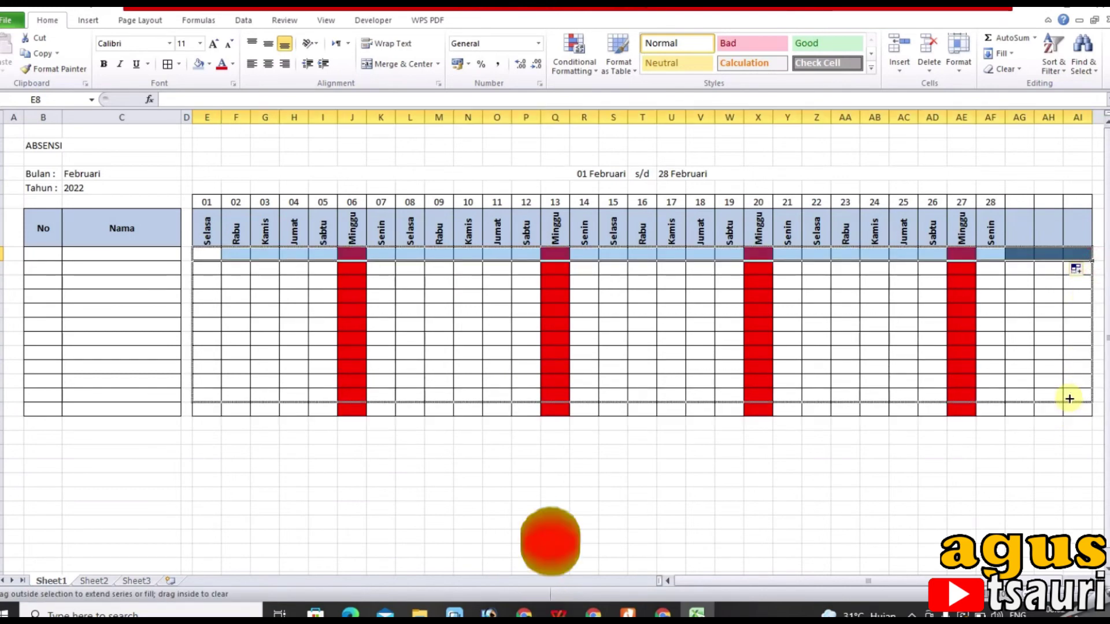
left_click_drag(1070, 407, 1070, 409)
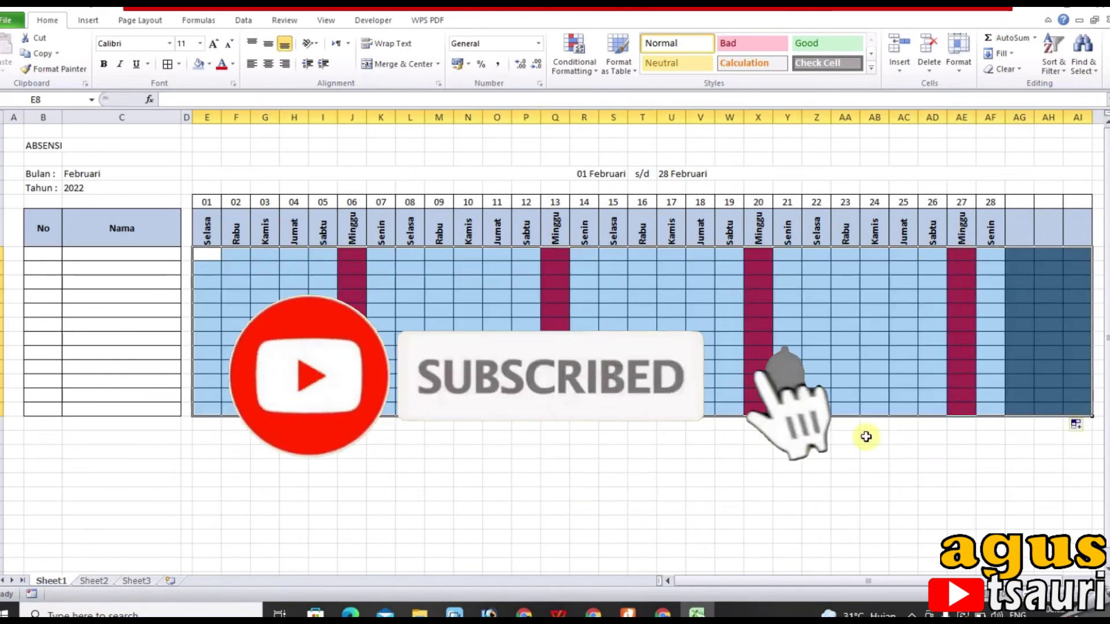
left_click(874, 438)
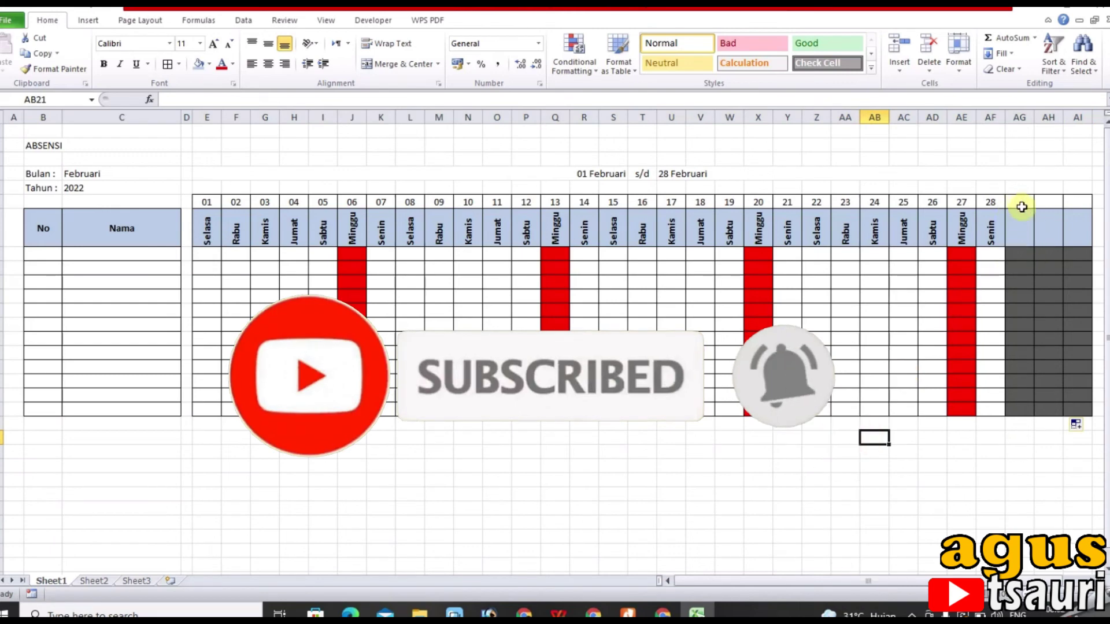
left_click_drag(1019, 200, 1078, 228)
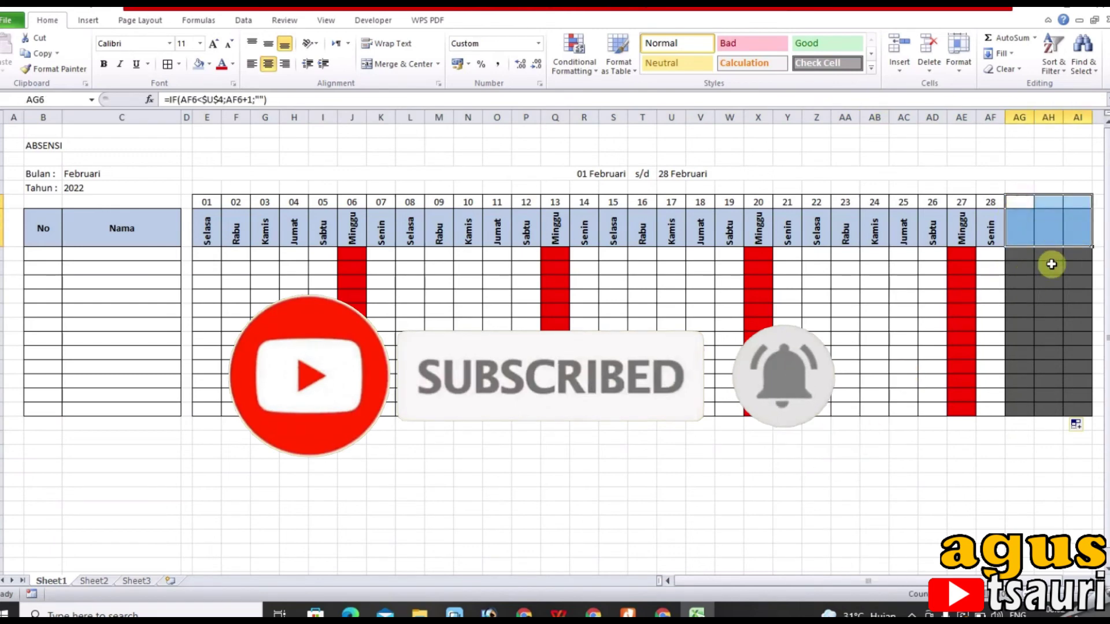
left_click(1018, 254)
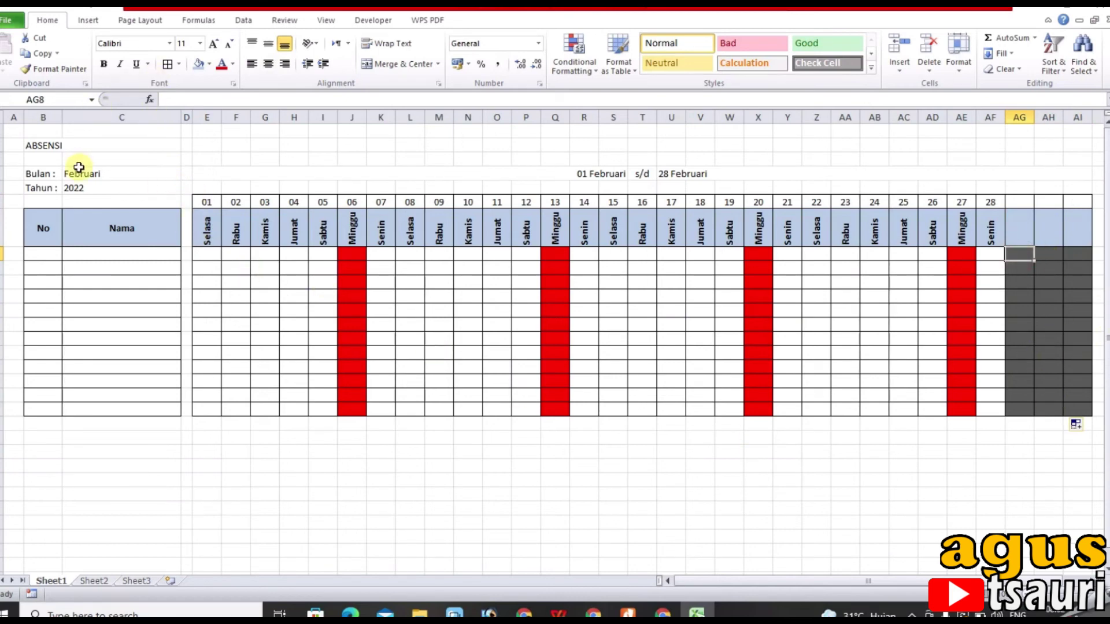
left_click(105, 174)
Set Bulan to April and Tahun to 2023.
left_click(187, 173)
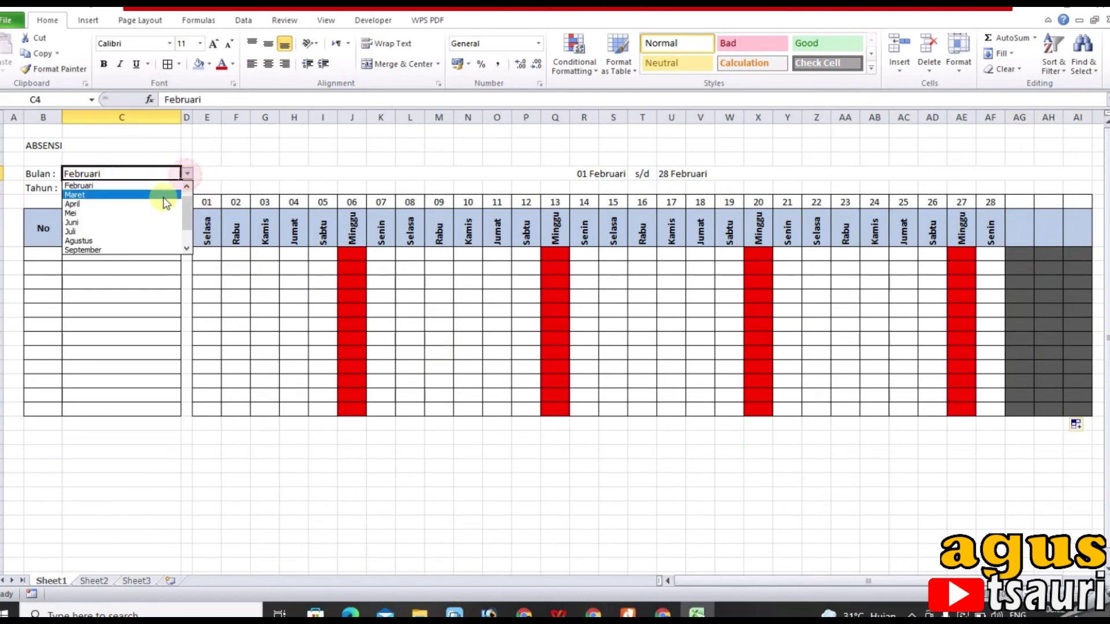
left_click(156, 205)
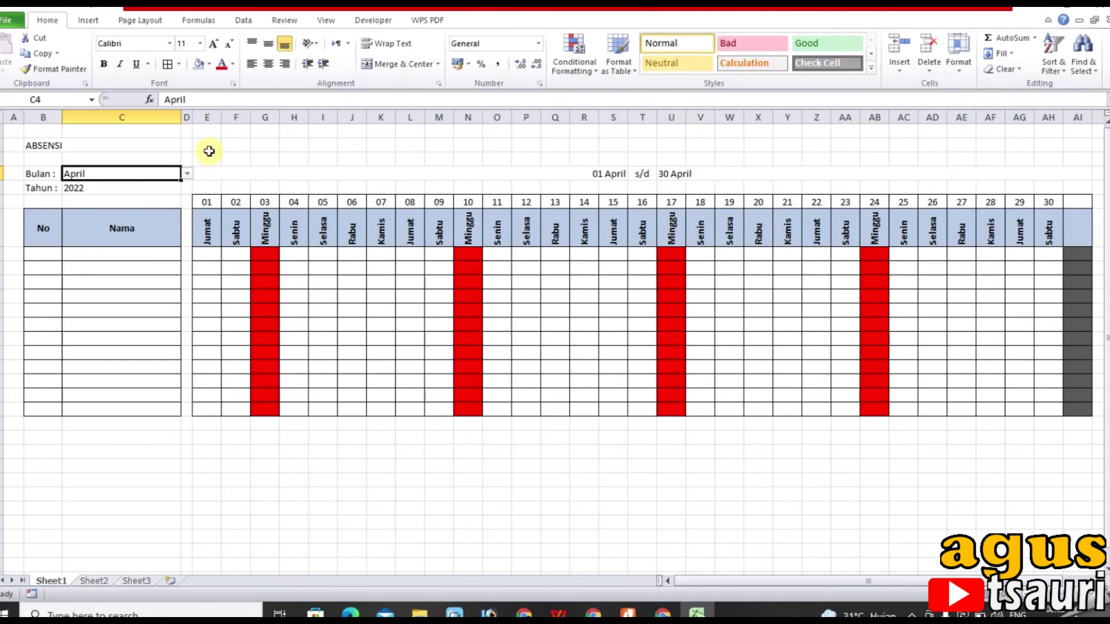
left_click(151, 188)
left_click(186, 188)
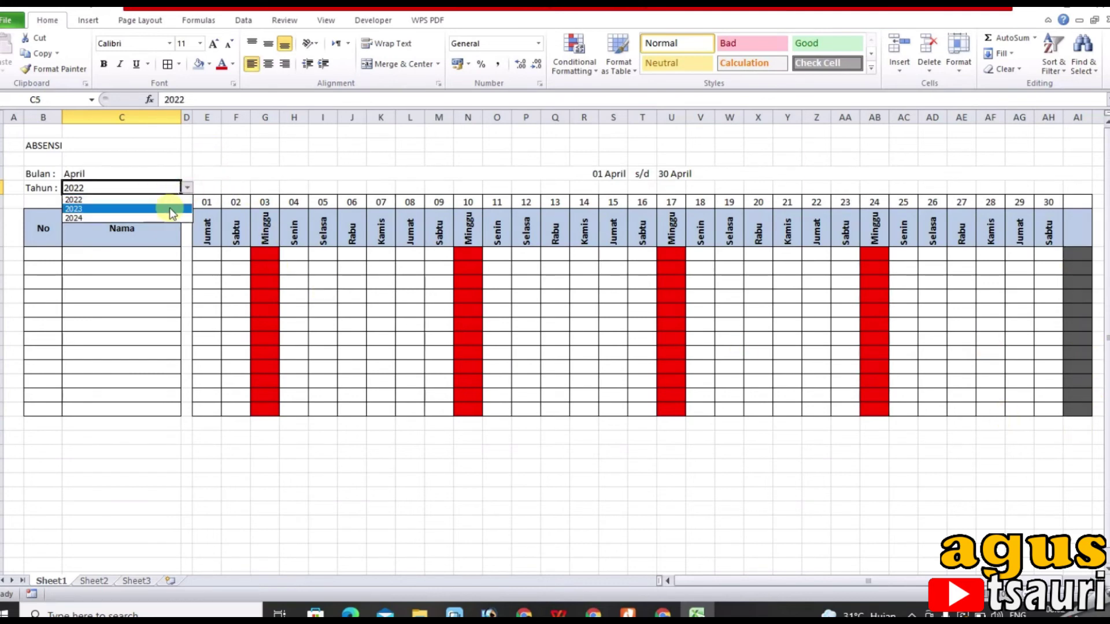
left_click(169, 209)
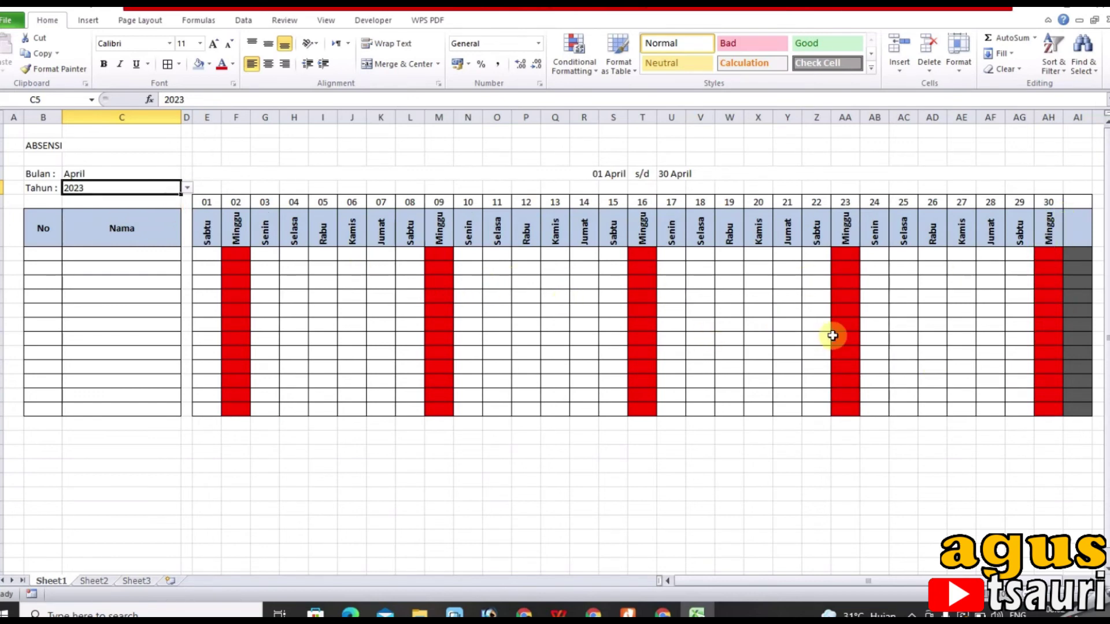
left_click(273, 296)
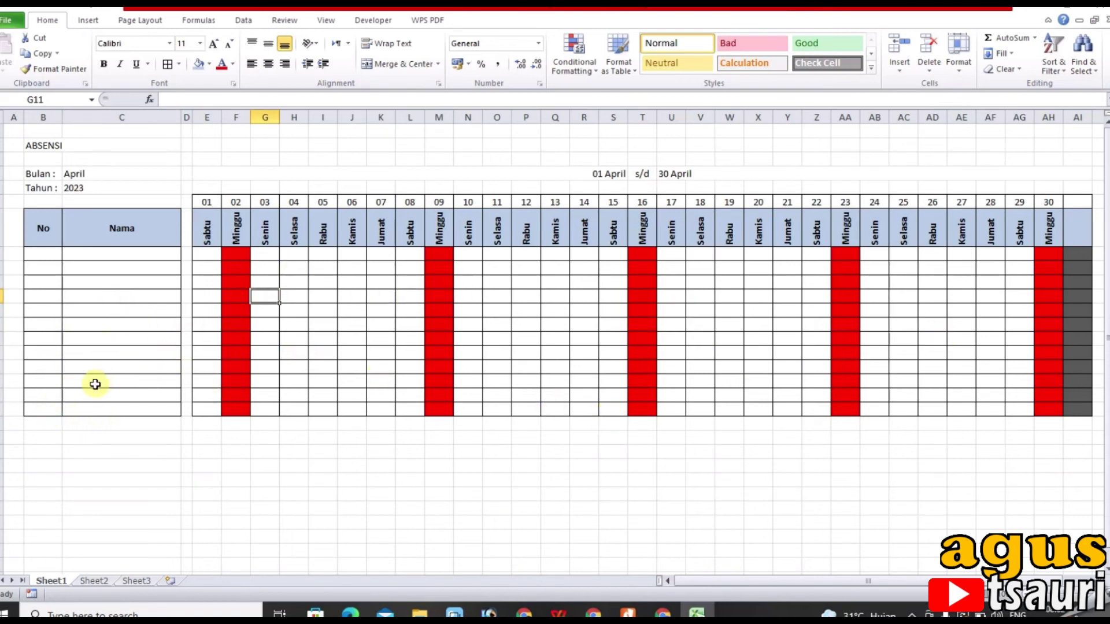
Fill-drag the last table rows downward to add more name rows.
mouse_move(46, 395)
left_mouse_down()
mouse_move(1075, 424)
mouse_move(1087, 411)
mouse_move(1091, 515)
left_mouse_up()
left_click(437, 351)
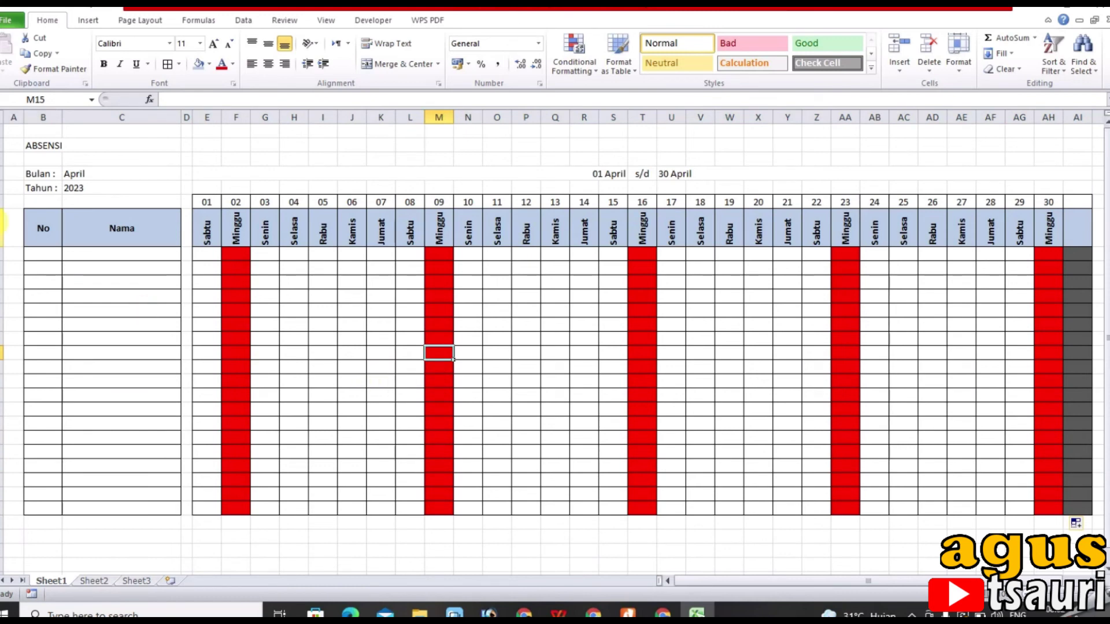
left_click(41, 146)
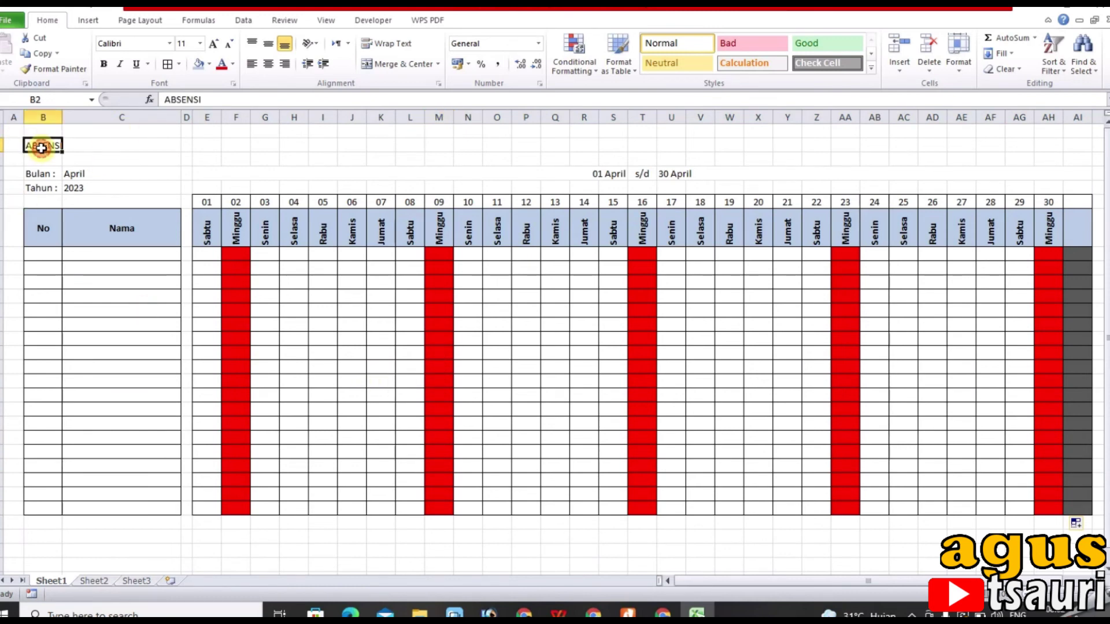
Give the title row a thick bottom border across the table width.
mouse_move(38, 143)
left_mouse_down()
mouse_move(995, 131)
mouse_move(1069, 142)
left_mouse_up()
left_click(178, 64)
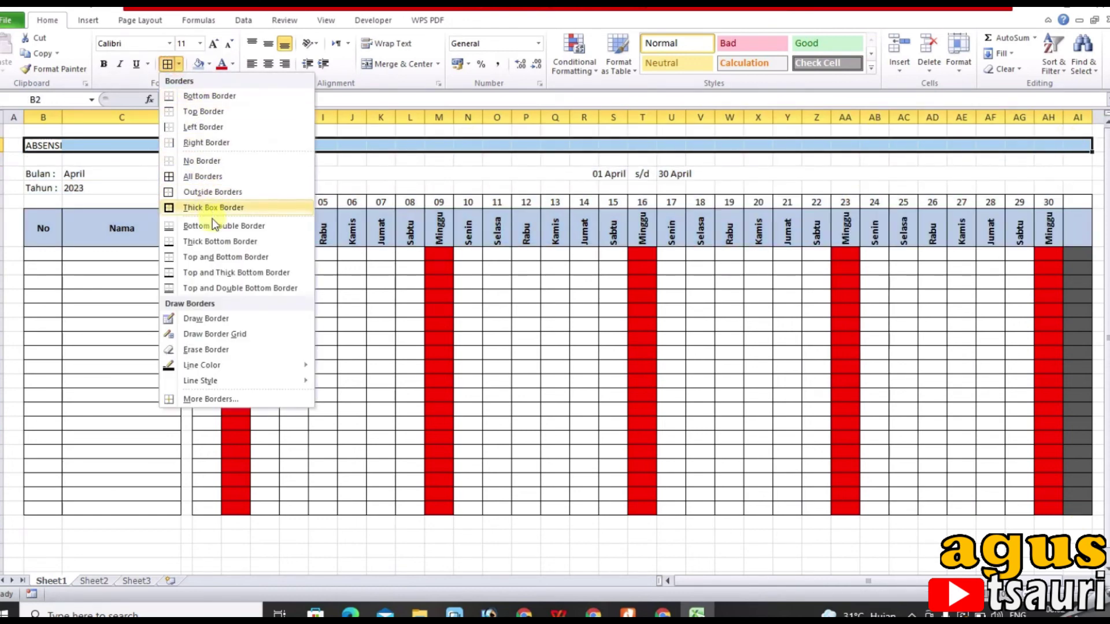
left_click(196, 241)
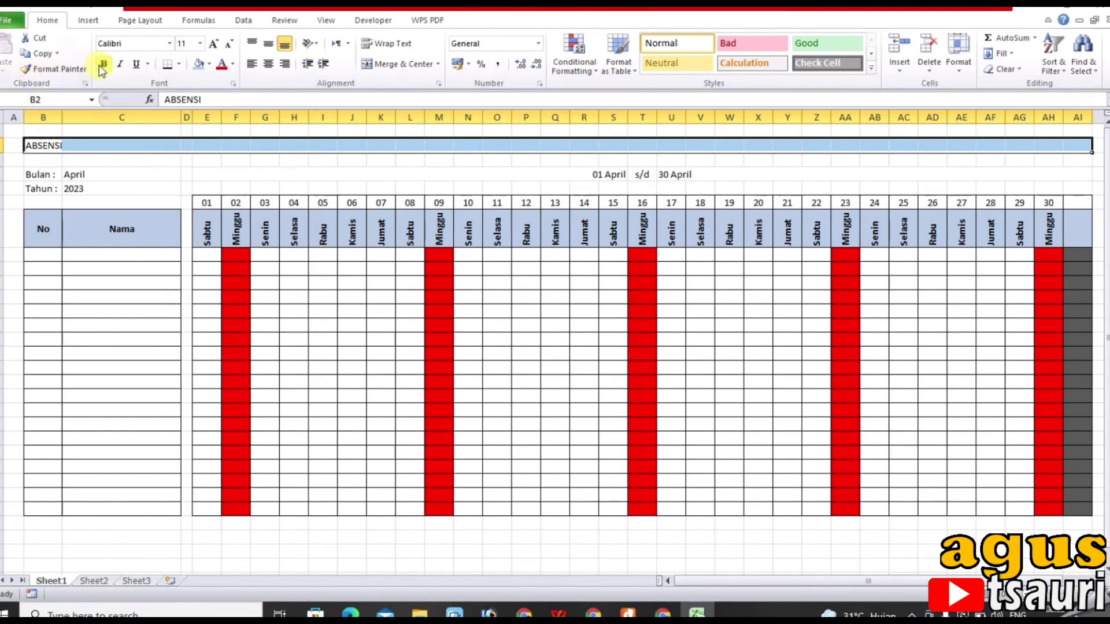
Turn the title into a formula appending UPPER(C4), so it reads ABSENSI BULAN APRIL.
left_click(38, 141)
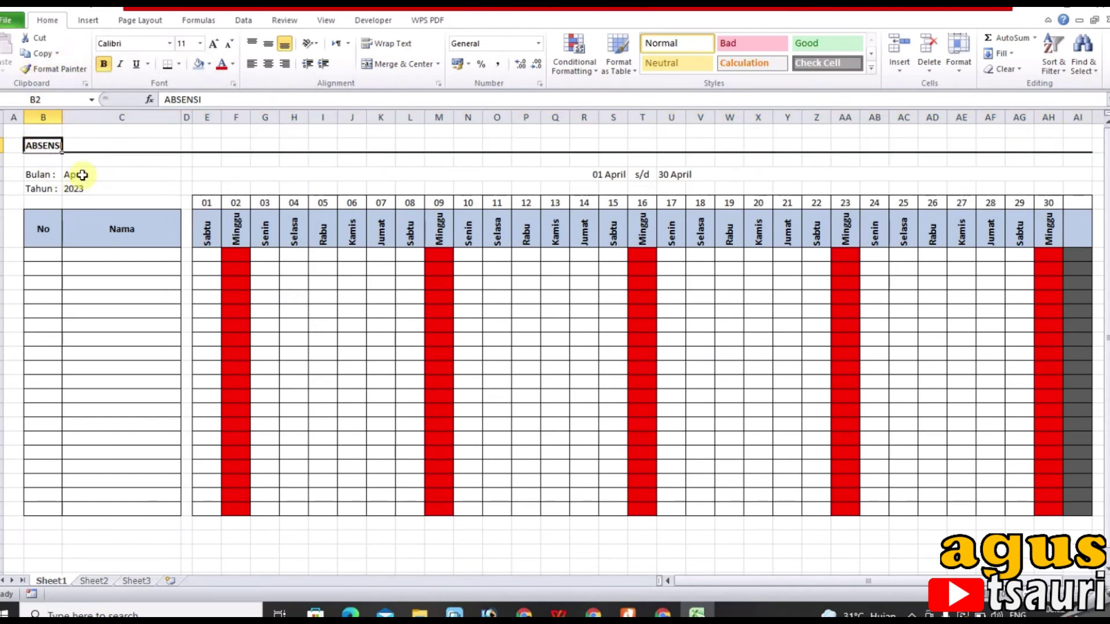
left_click(167, 98)
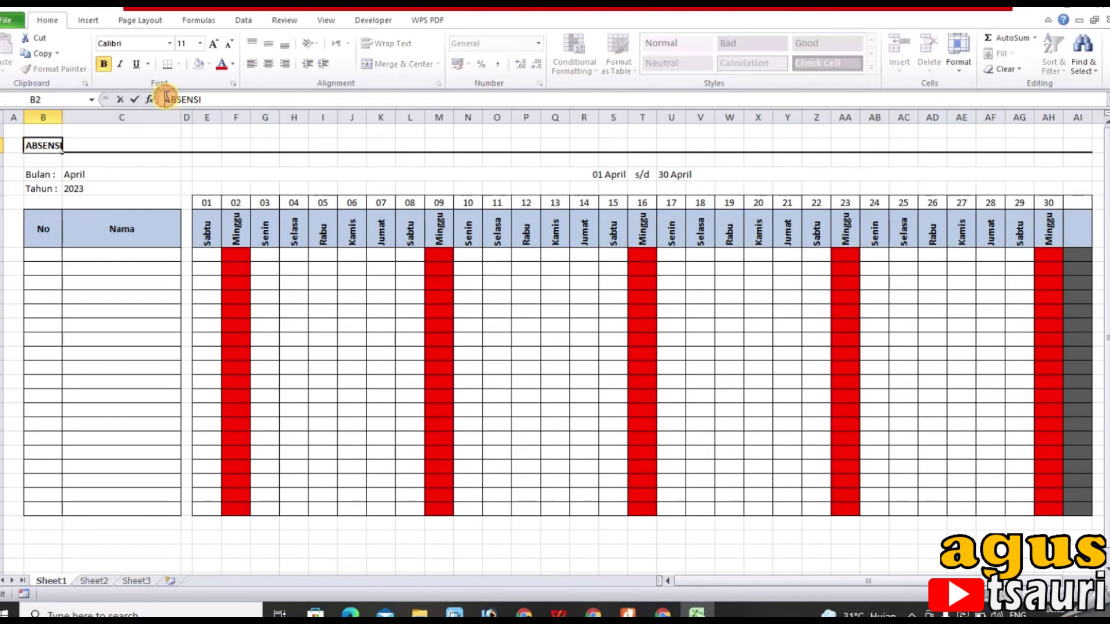
type("=")
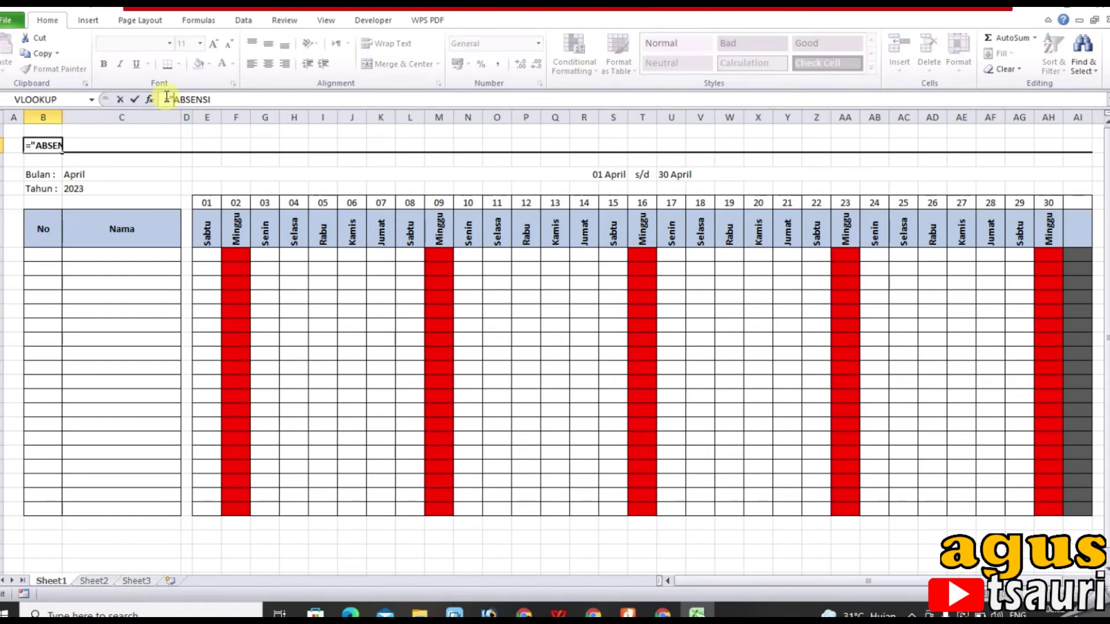
left_click(218, 102)
type("BULAN \"&")
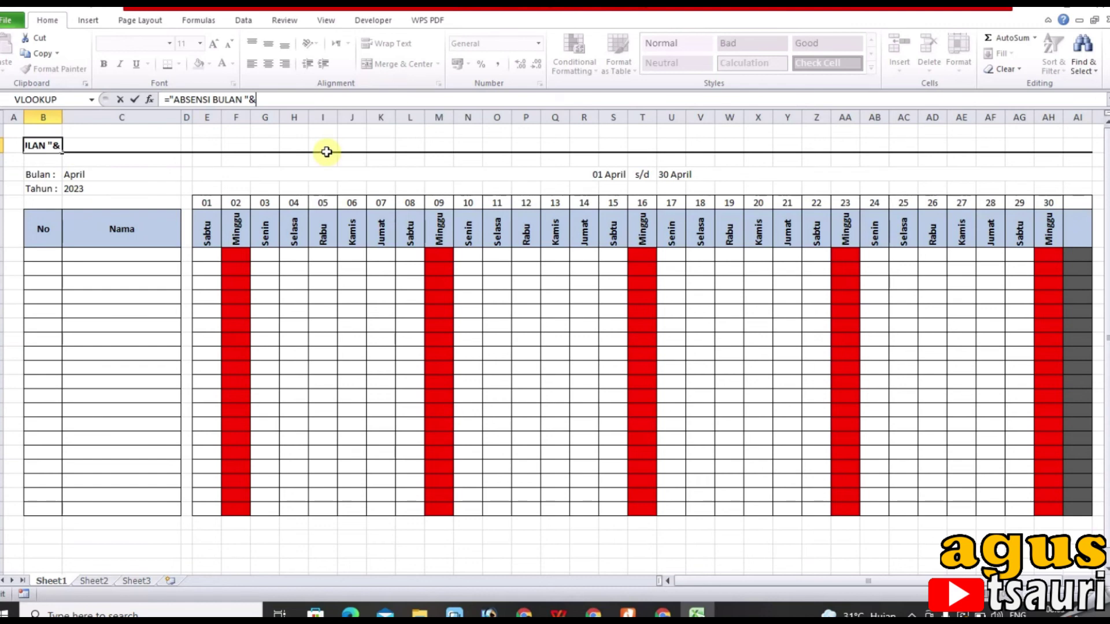
type("UPPER")
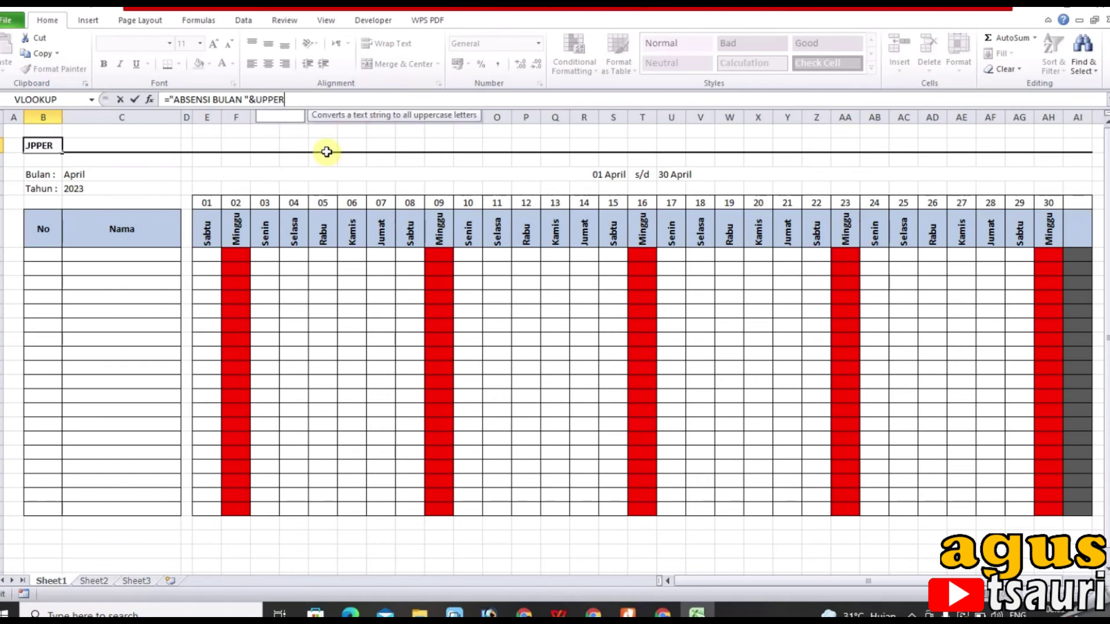
type("(")
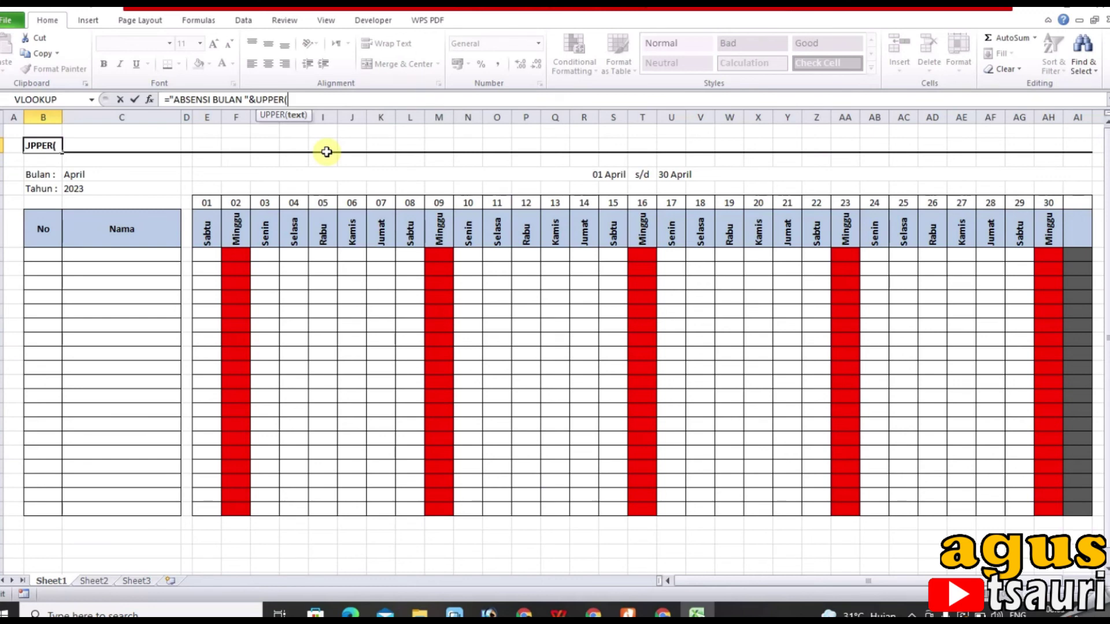
left_click(107, 173)
type(")")
key("Return")
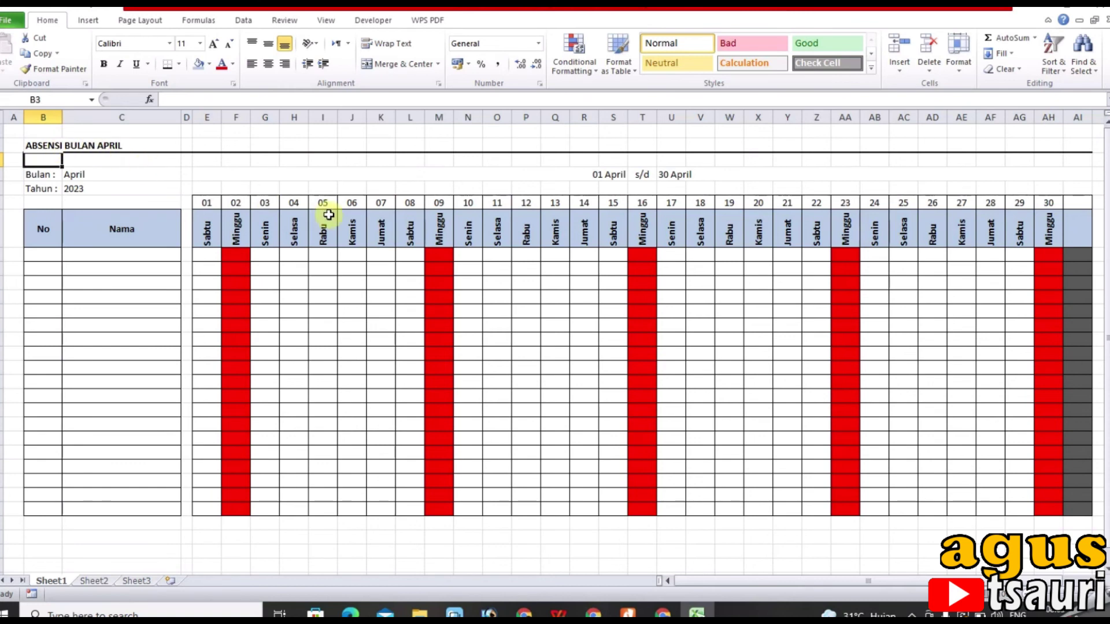
Make the row 4 date range bar (E4:AI4) bold with a light blue fill.
left_click_drag(449, 174, 707, 178)
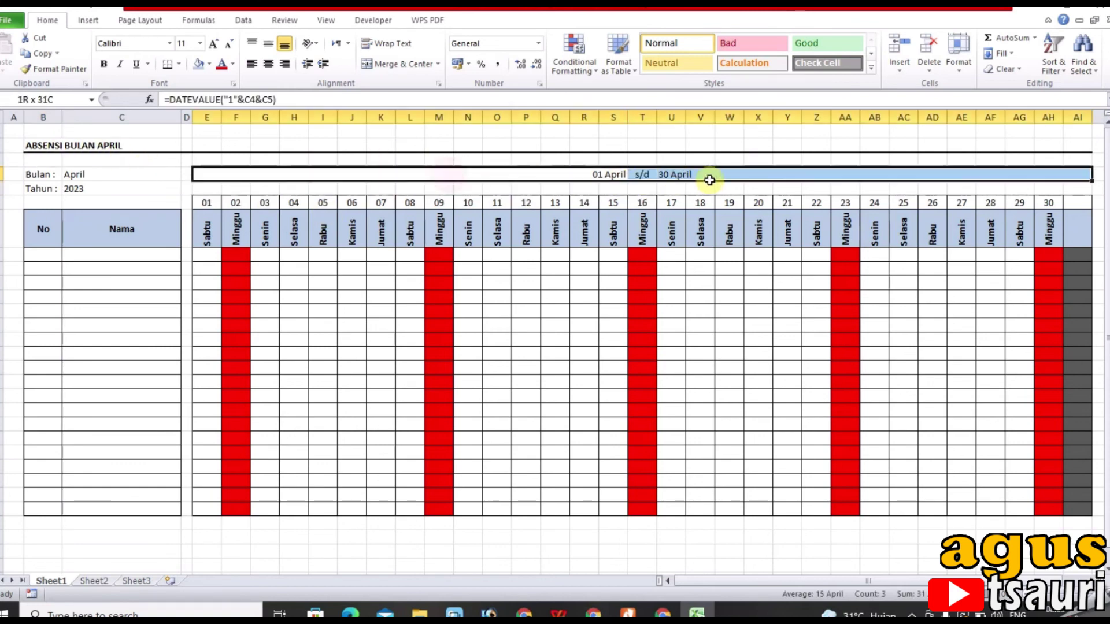
left_click(104, 63)
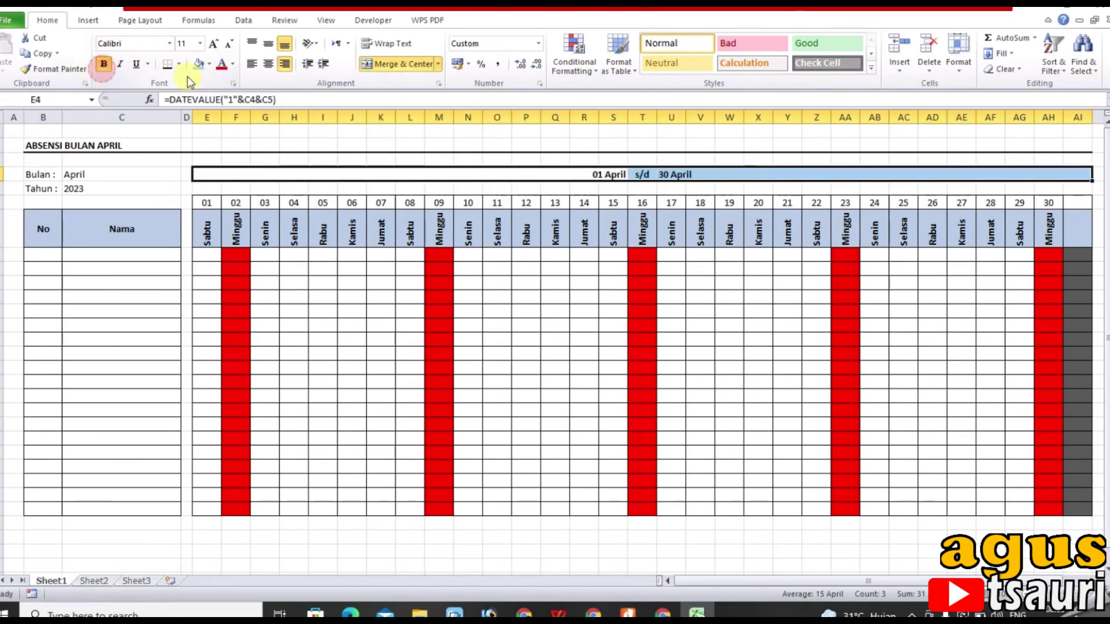
left_click(208, 63)
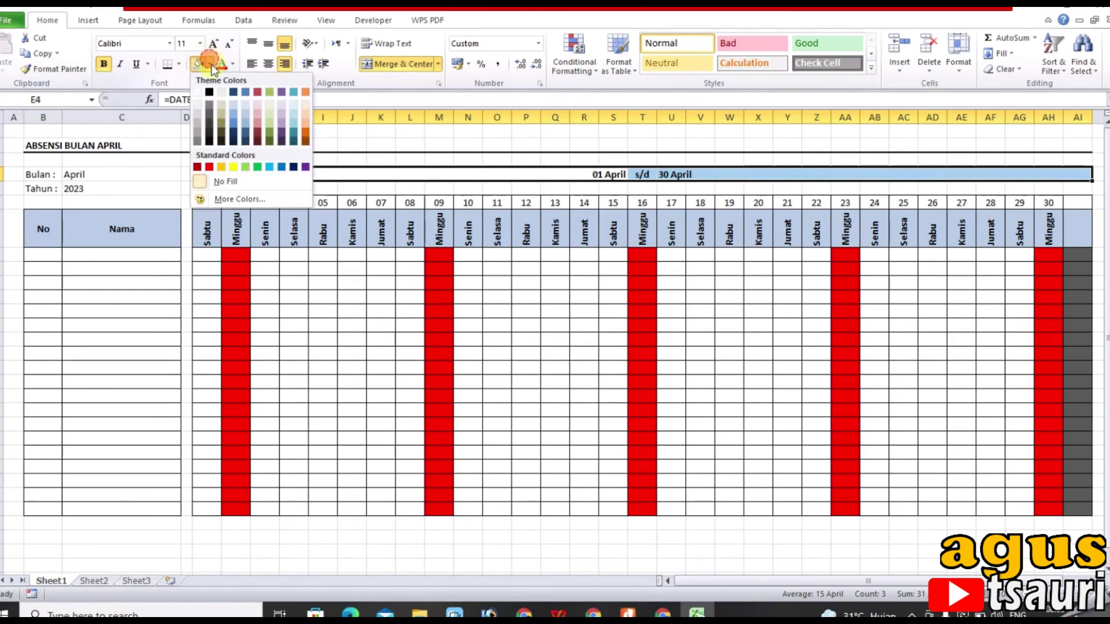
left_click(247, 116)
left_click(553, 415)
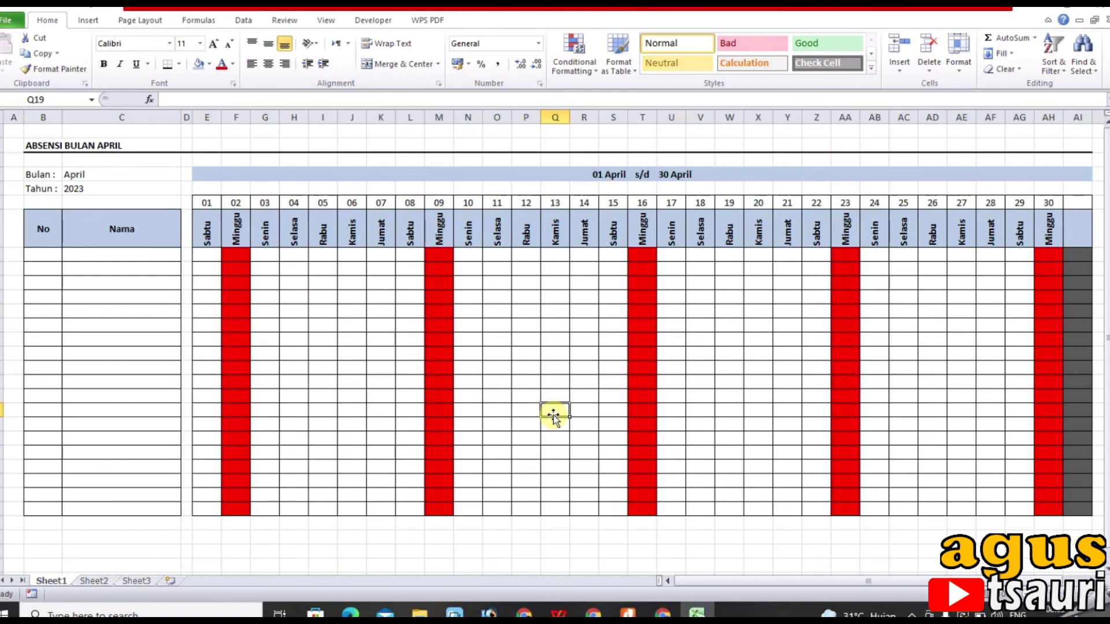
left_click(325, 269)
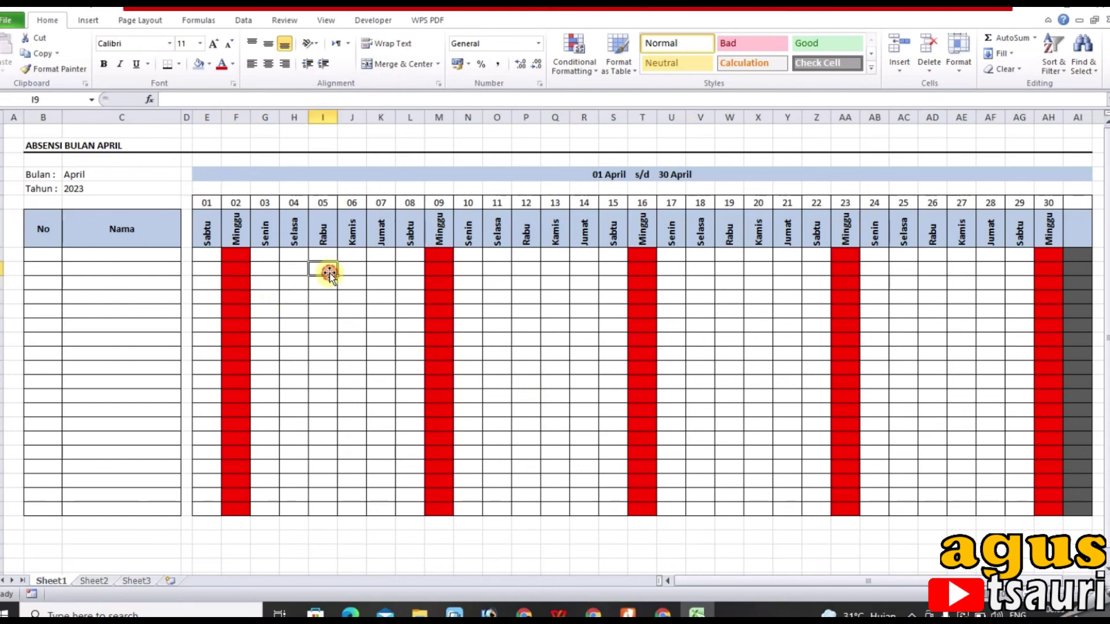
Set the year dropdown to 2022 and the month dropdown to Maret.
left_click(139, 187)
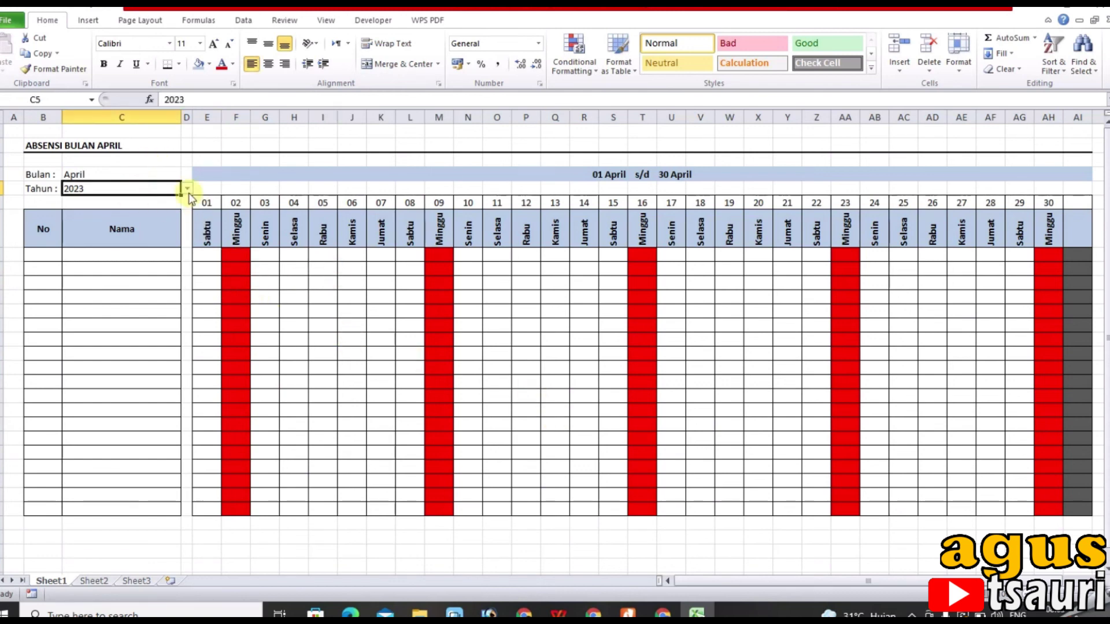
left_click(189, 192)
left_click(156, 205)
left_click(148, 174)
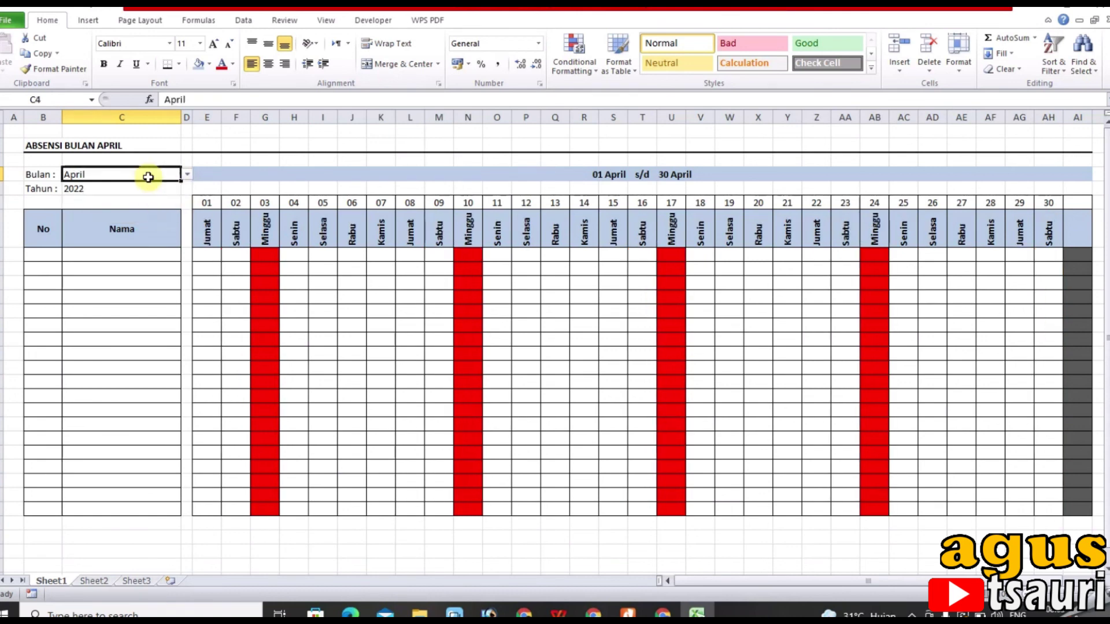
left_click(191, 174)
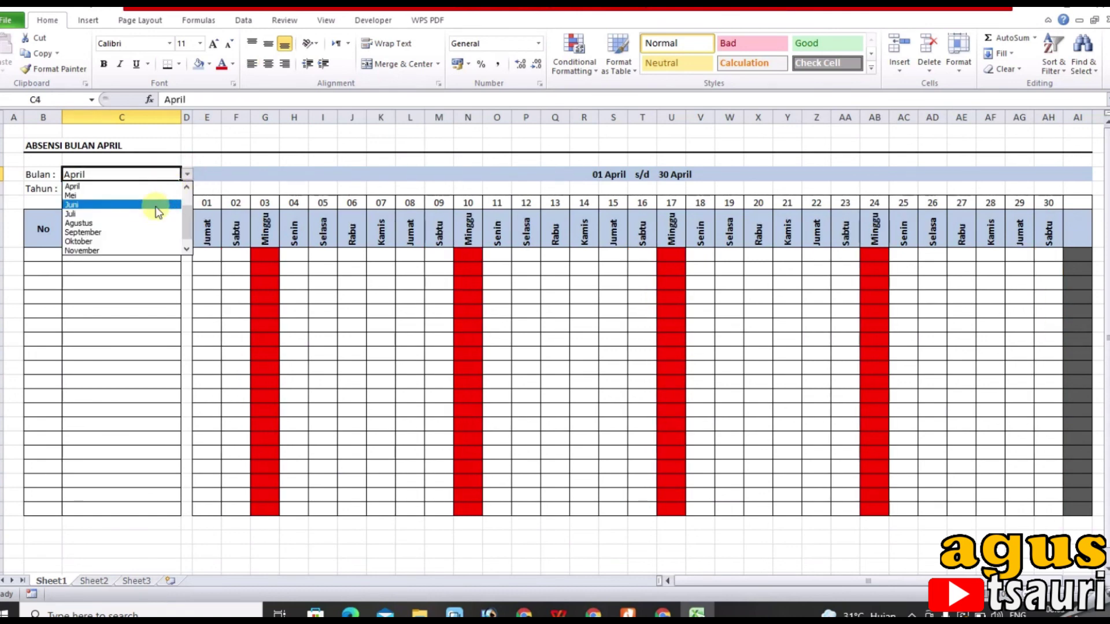
scroll(189, 224, "up", 3)
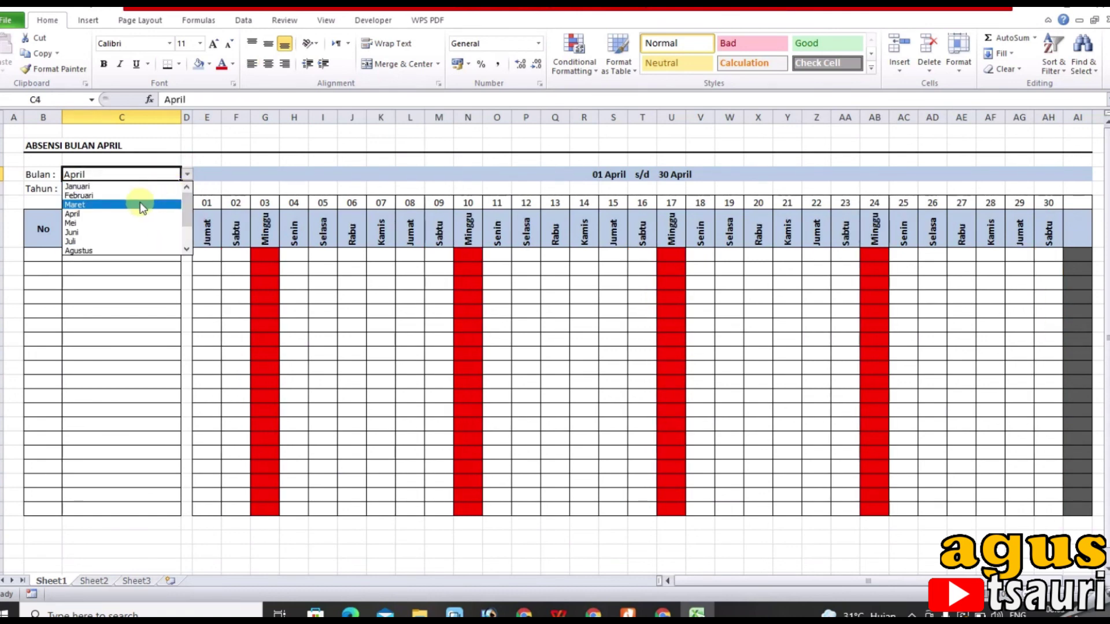
left_click(140, 205)
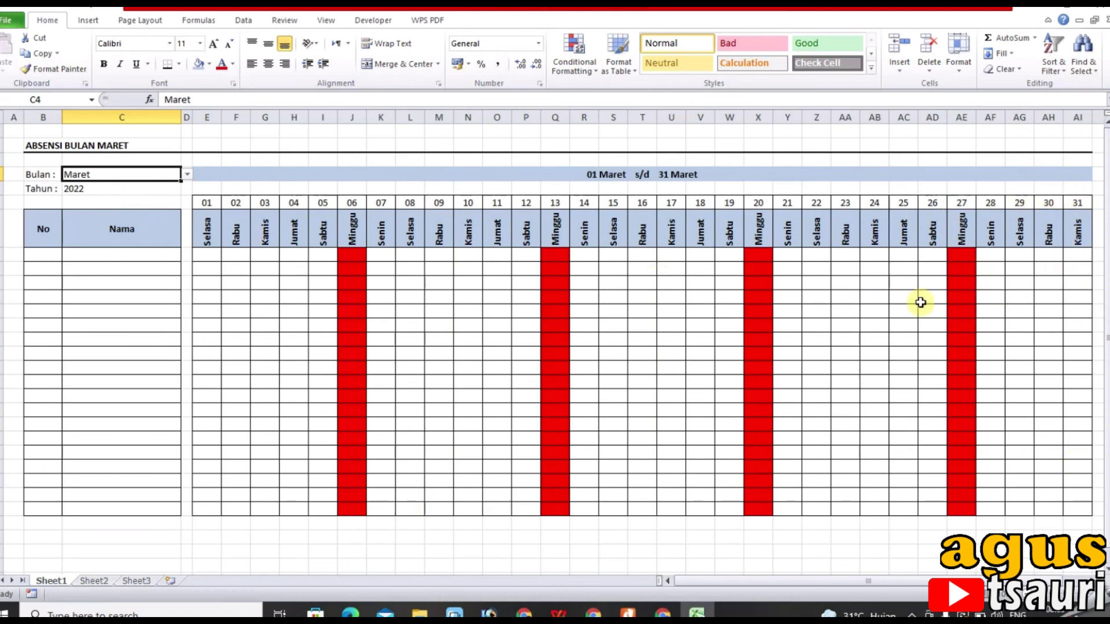
Enter H for Saturday the 12th, then try an H on Sunday the 13th.
left_click(435, 291)
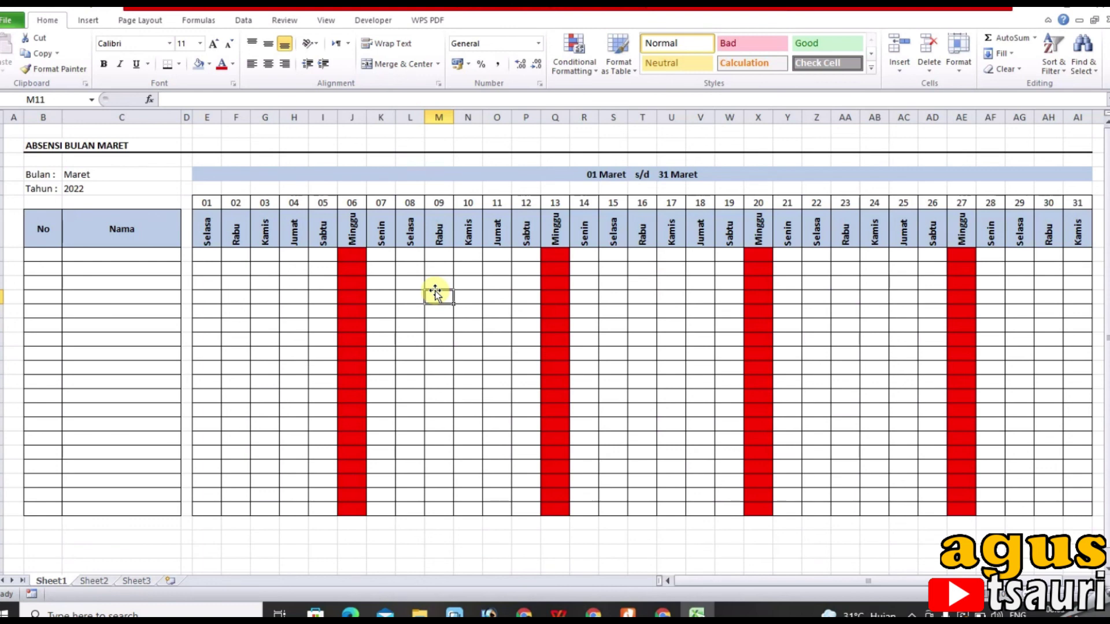
type("H")
key("Down")
key("Right")
key("Right")
key("Right")
key("shift+Right")
key("shift+Left")
type("H")
key("Right")
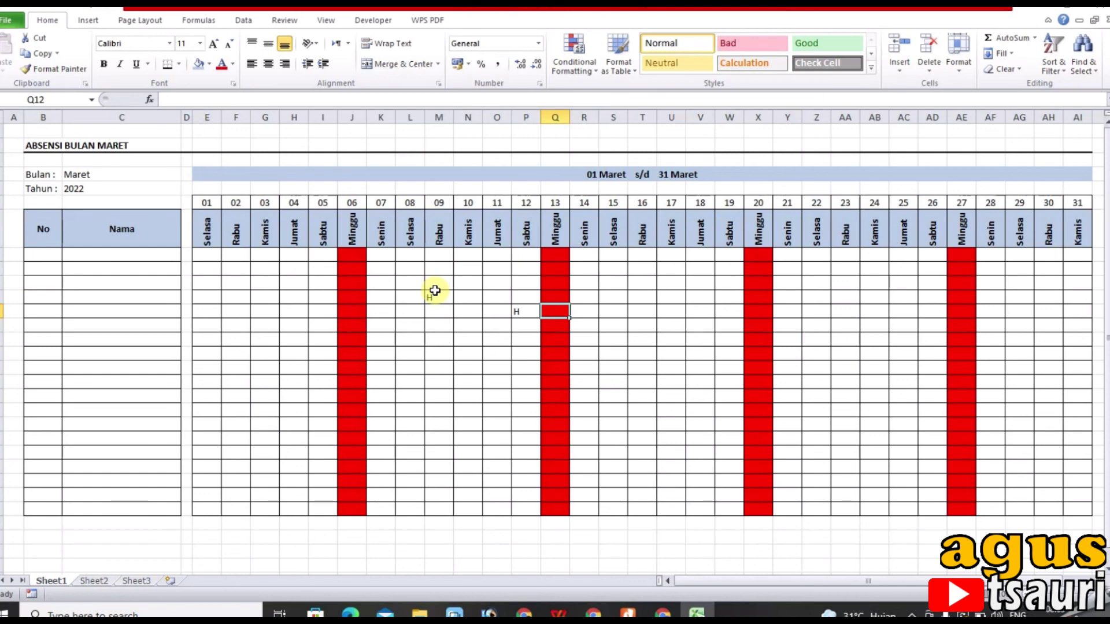
type("H")
key("Right")
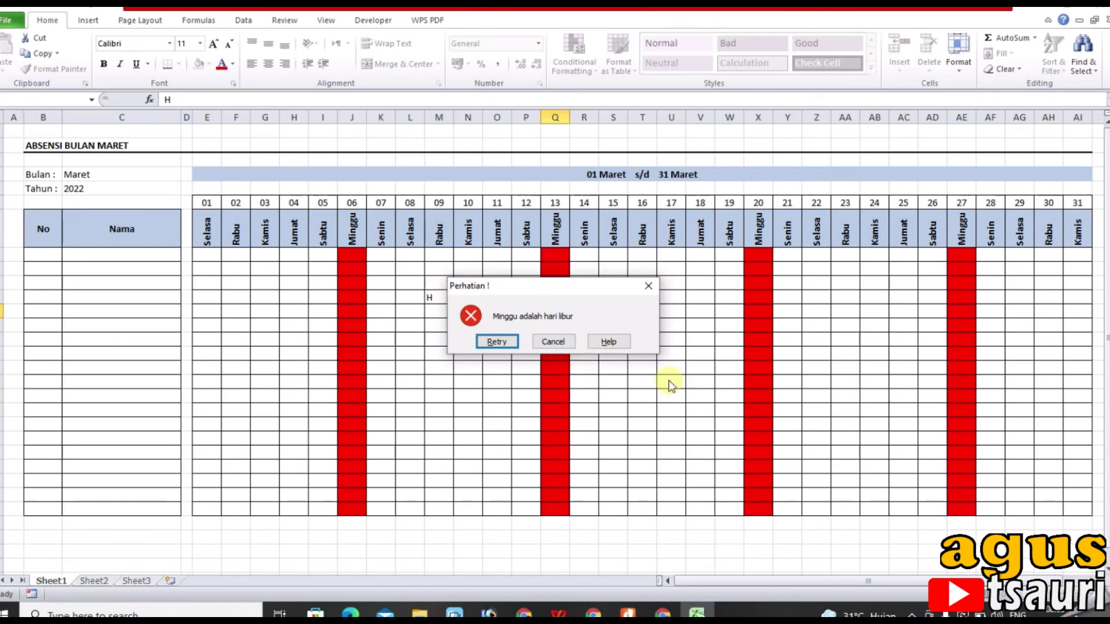
Cancel the holiday warning and switch the month dropdown back to April.
left_click(553, 342)
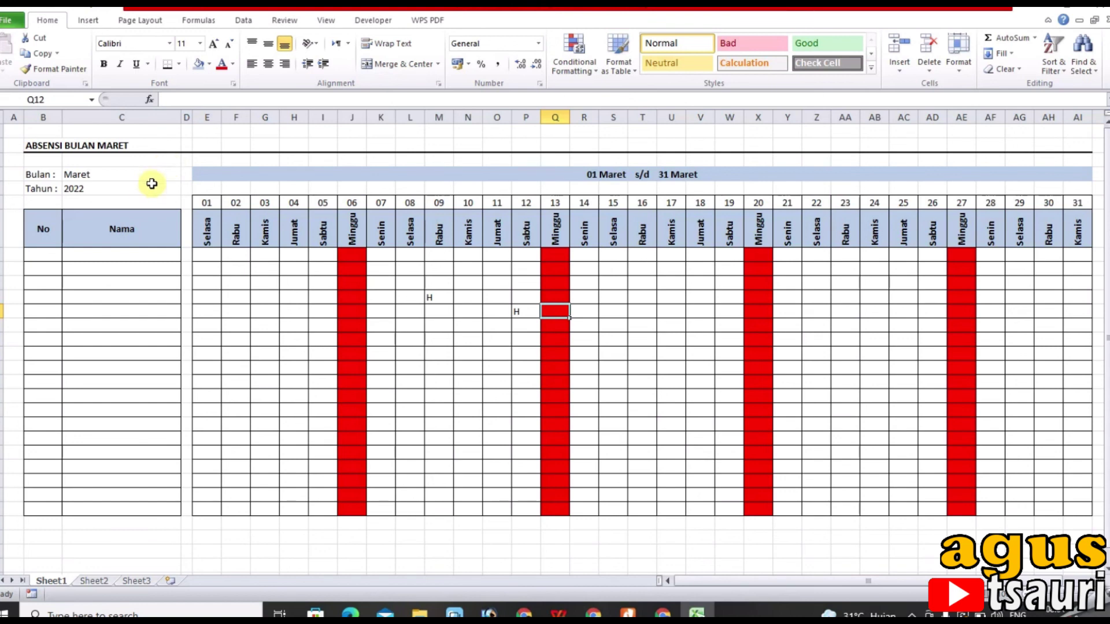
left_click(151, 170)
left_click(188, 174)
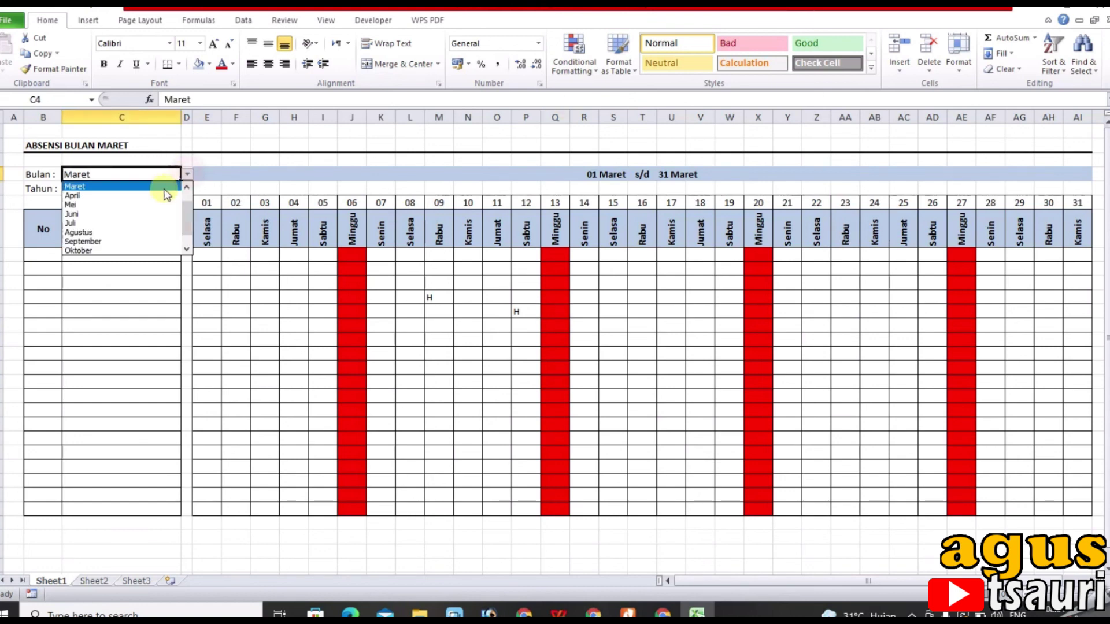
left_click(149, 197)
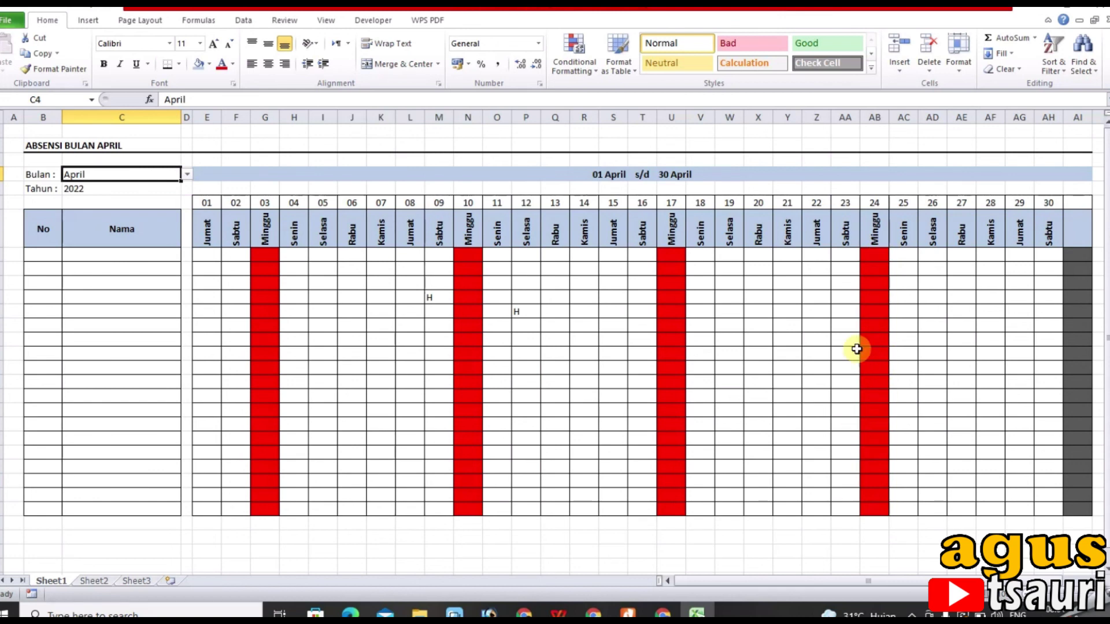
Try entering H on Sunday the 24th and cancel the rejected entry.
left_click(876, 293)
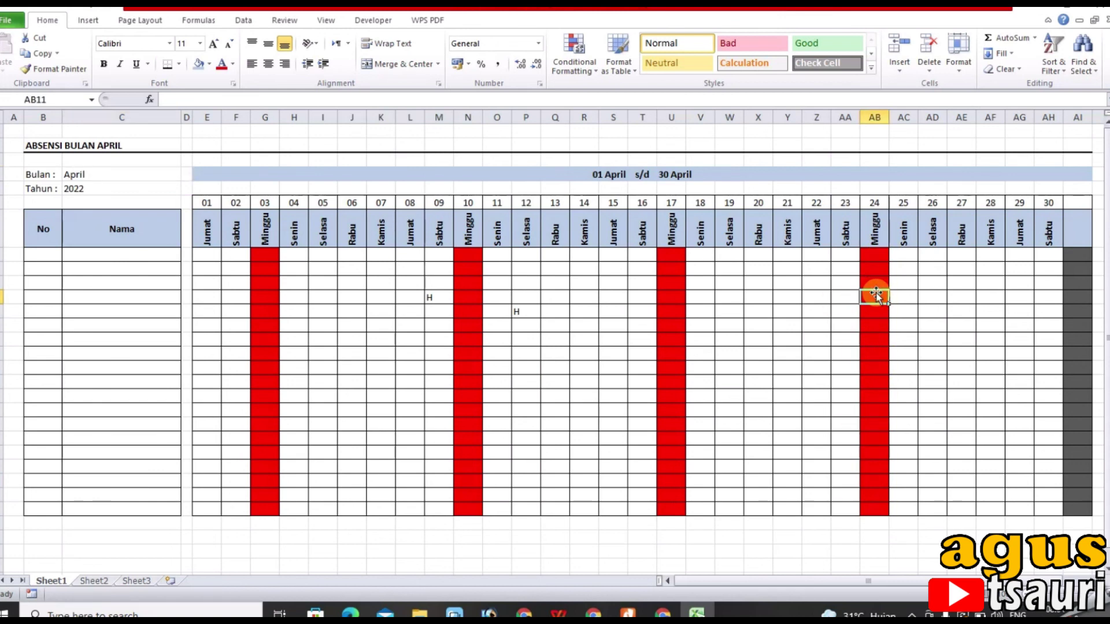
type("H")
key("Return")
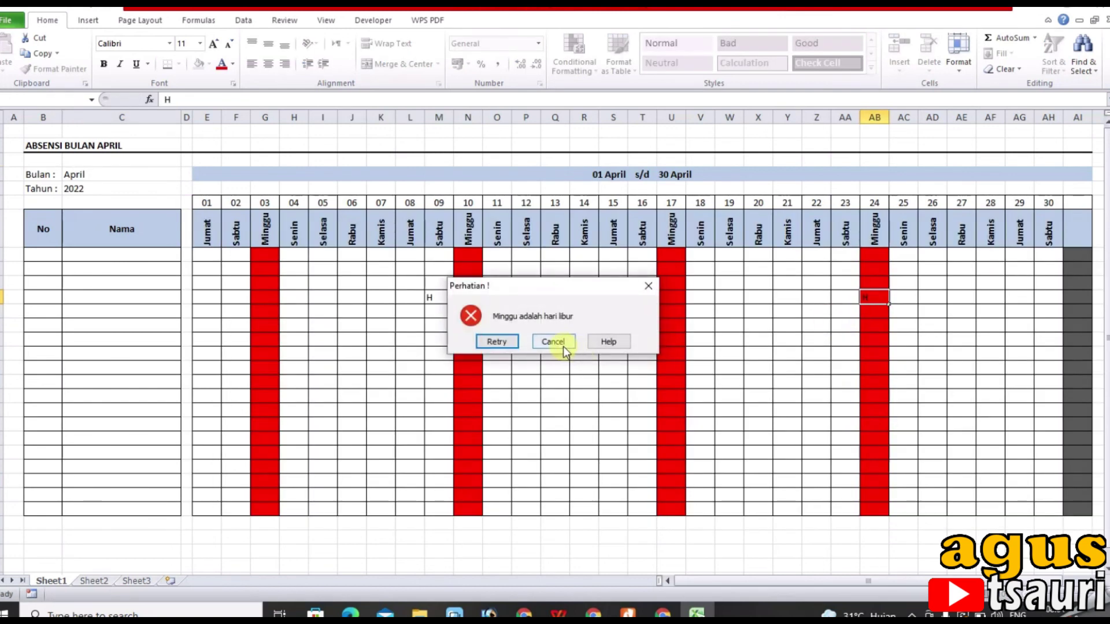
left_click(553, 341)
Mark H on Friday the 8th, then see an H on Sunday the 3rd rejected.
left_click(515, 311)
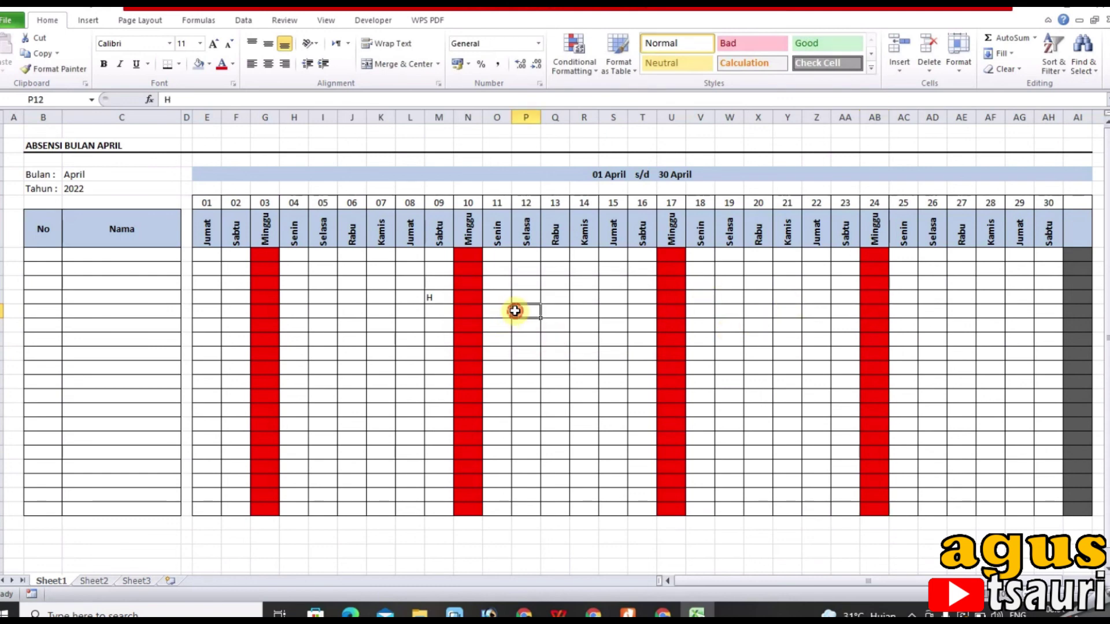
left_click(460, 312)
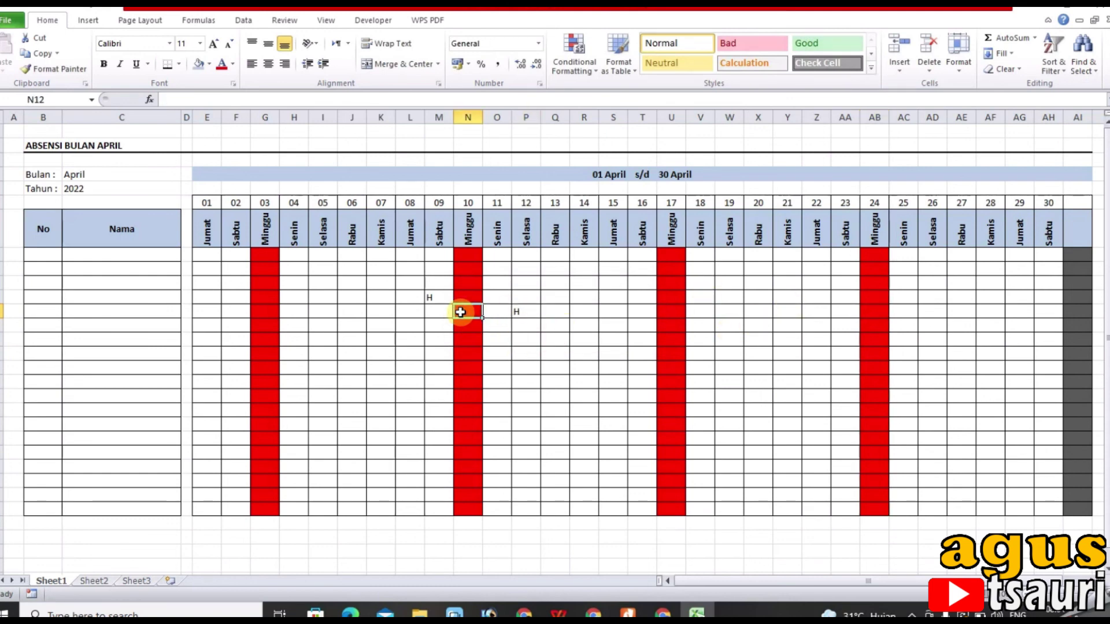
left_click(422, 316)
type("H")
key("Return")
left_click(273, 299)
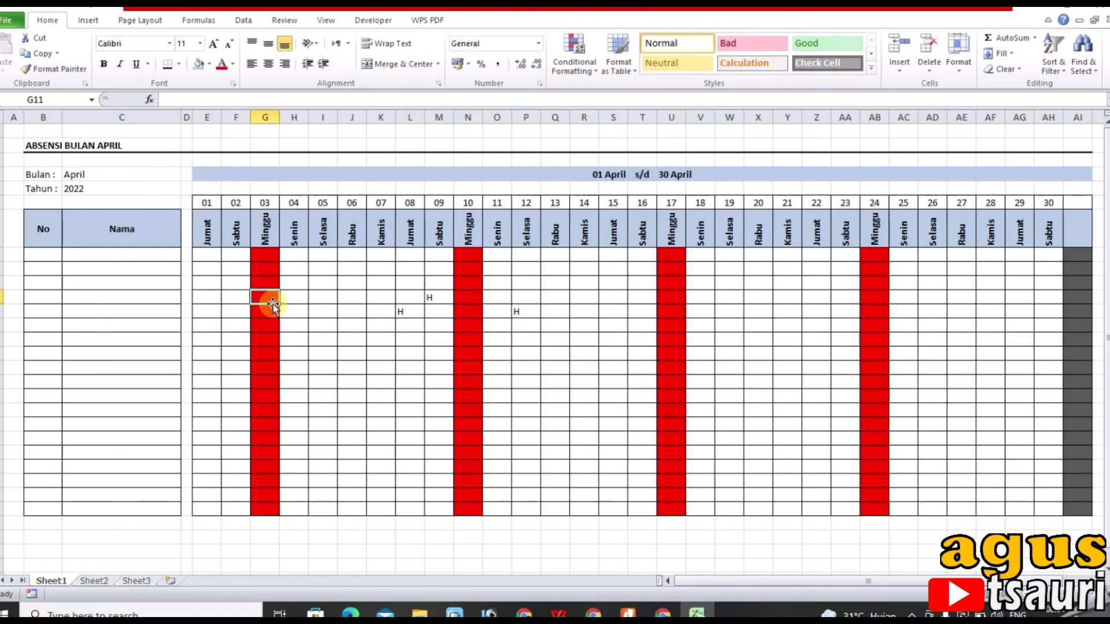
type("H")
key("Return")
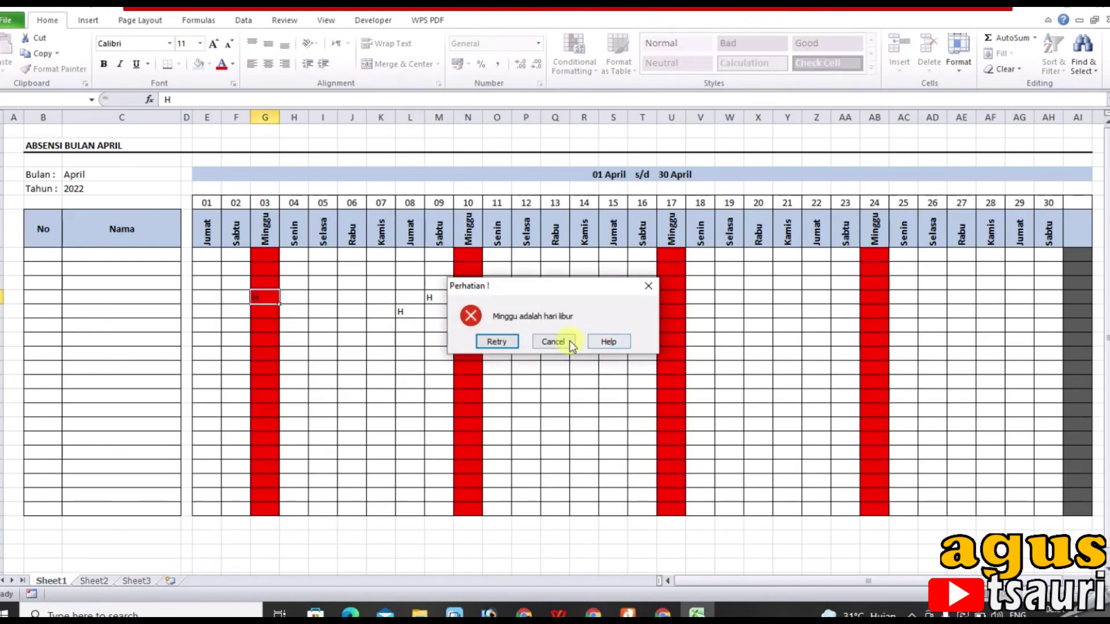
left_click(572, 340)
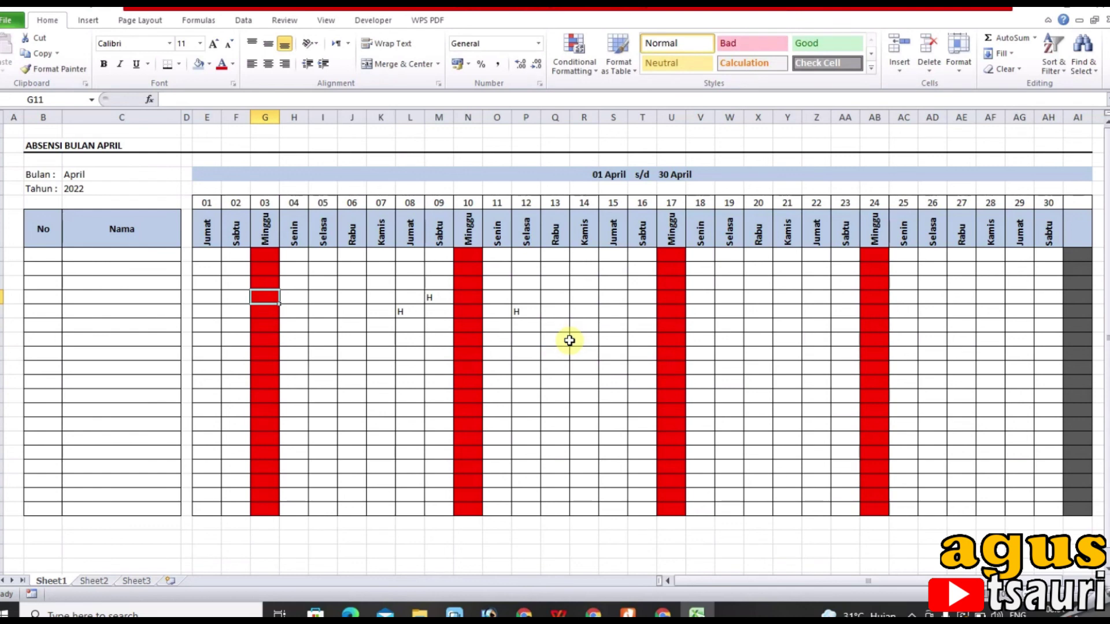